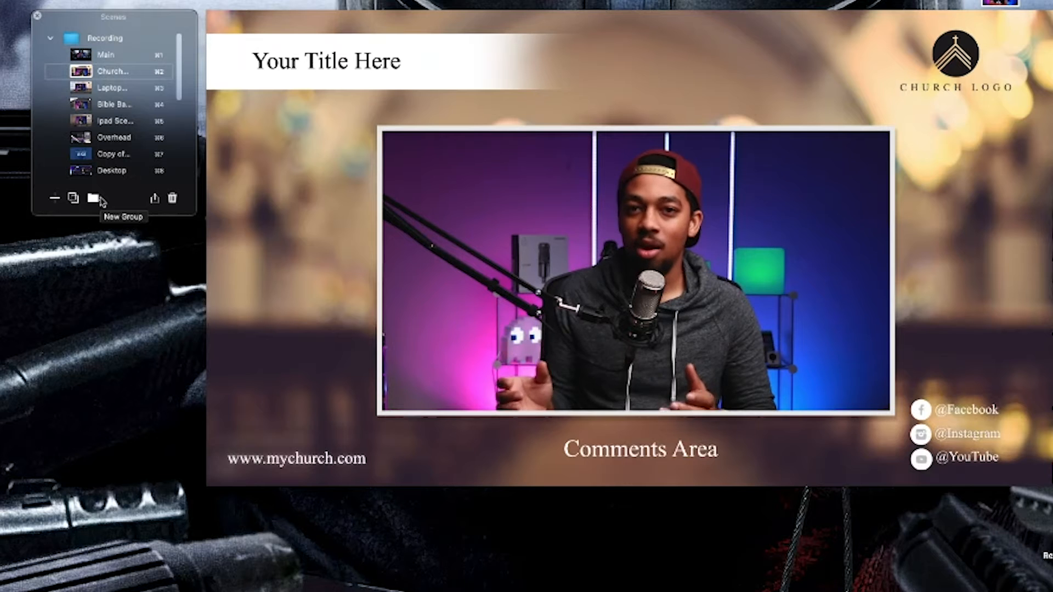
Switch to Photoshop and create a new document from the Film & Video HDTV 1080p preset, 1920 x 1080 px
mouse_move(347, 126)
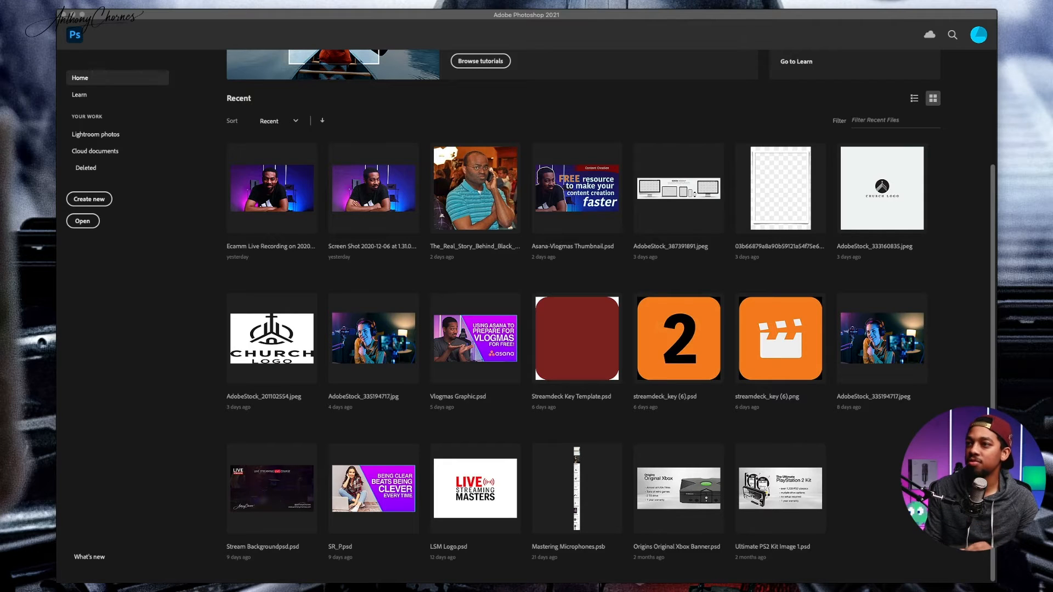
click(89, 199)
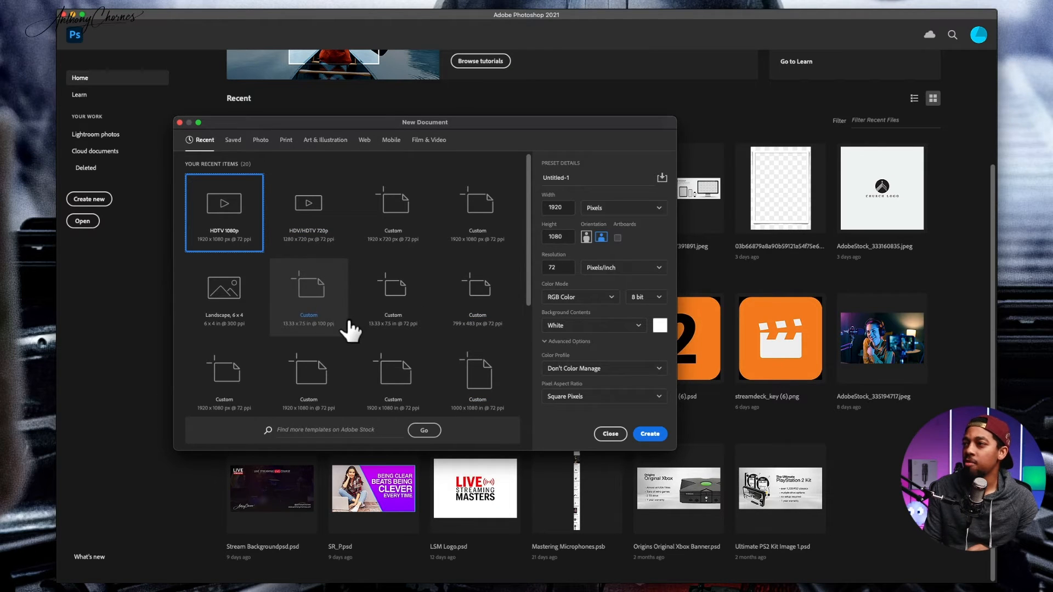
click(431, 147)
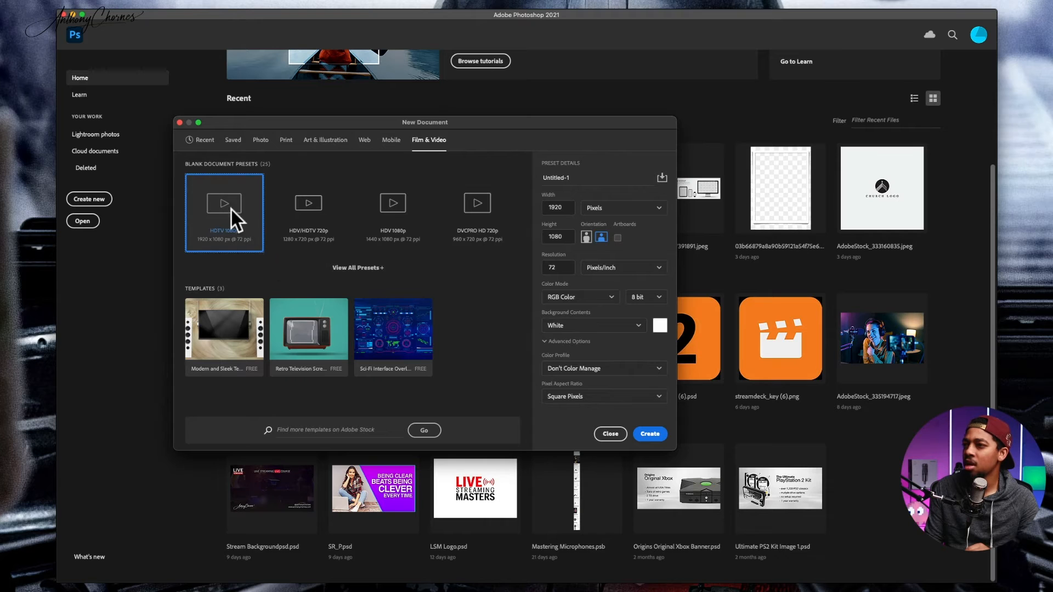
click(656, 434)
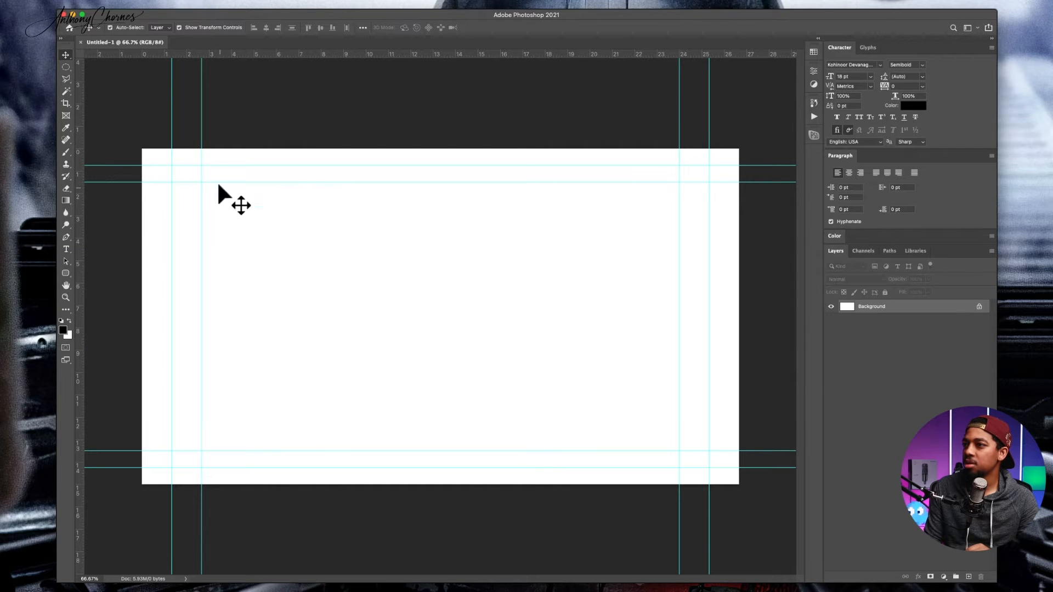
Move all the vertical and horizontal guides off the canvas into the surrounding empty area
drag(173, 135, 82, 164)
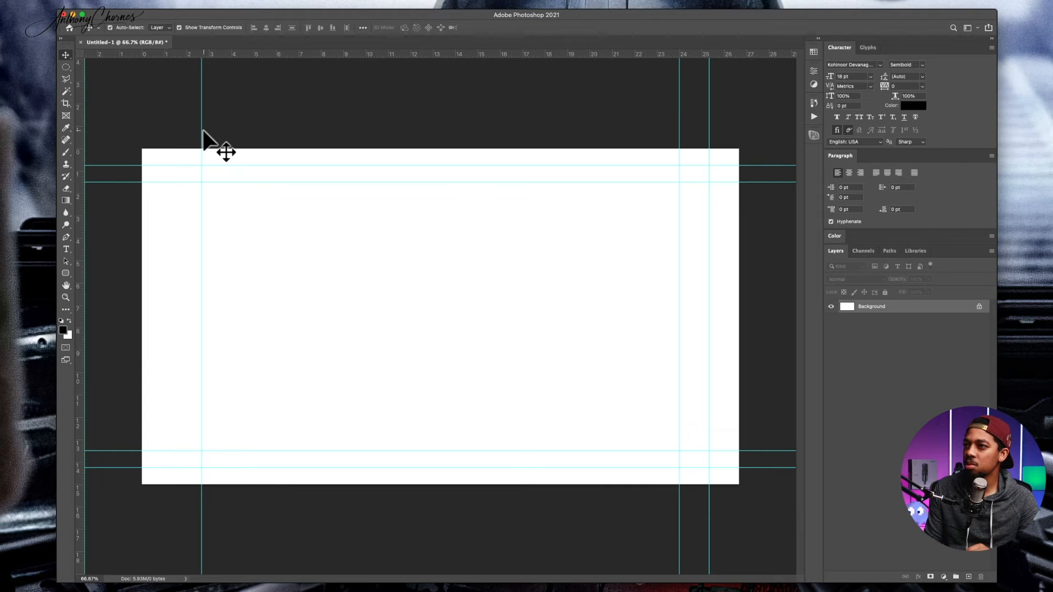
drag(203, 132, 87, 178)
drag(709, 129, 813, 147)
drag(679, 120, 816, 134)
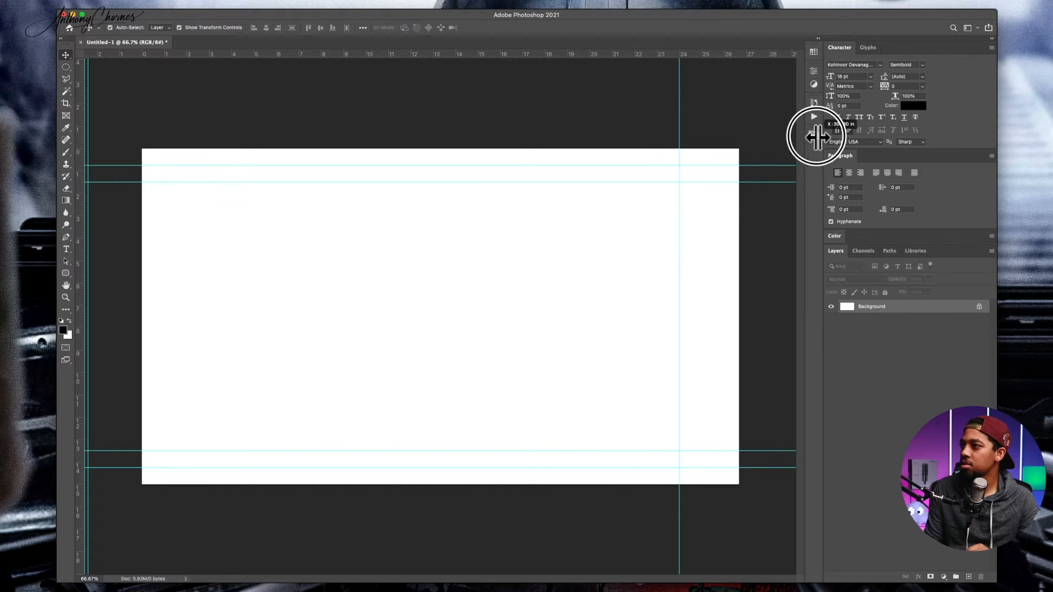
drag(635, 166, 611, 61)
drag(629, 182, 611, 50)
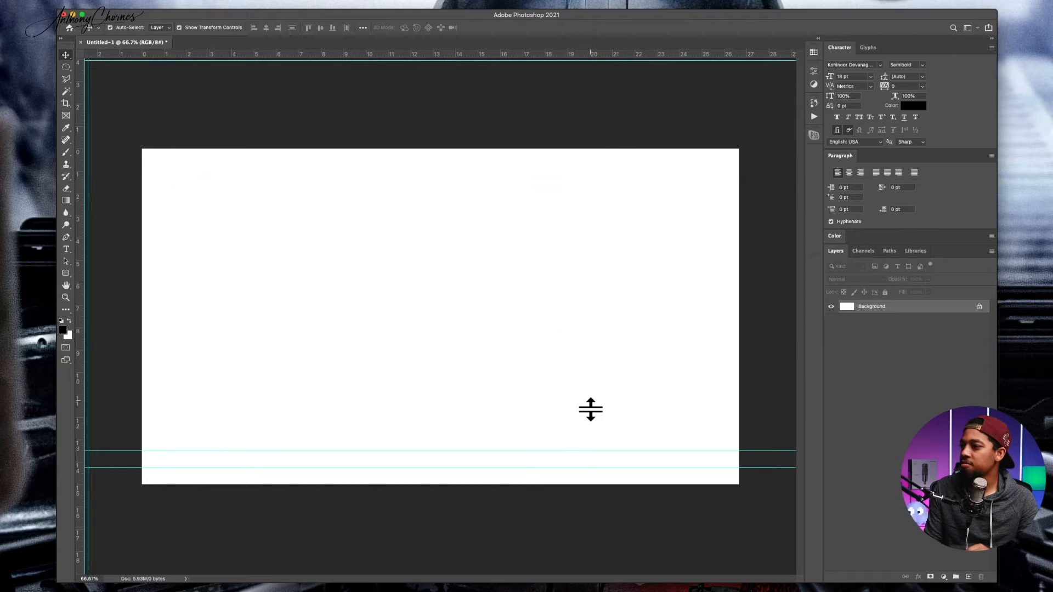
drag(578, 453, 574, 573)
drag(559, 470, 543, 545)
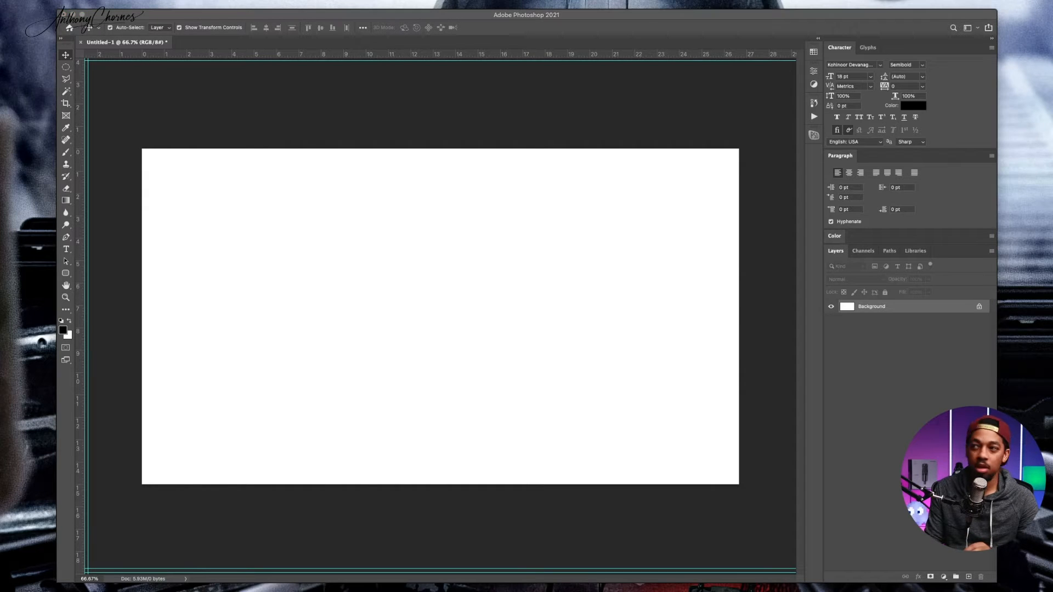
click(341, 101)
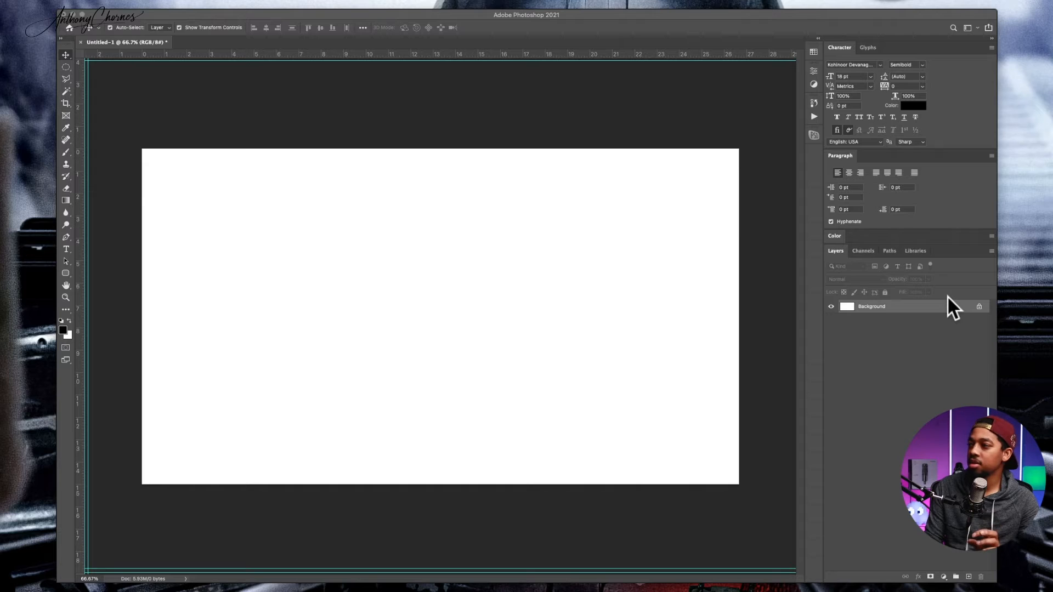
Place the blurred church photo AdobeStock_87480611 in the document, scale it to 161.75% and centre it on the canvas
drag(1034, 284, 409, 304)
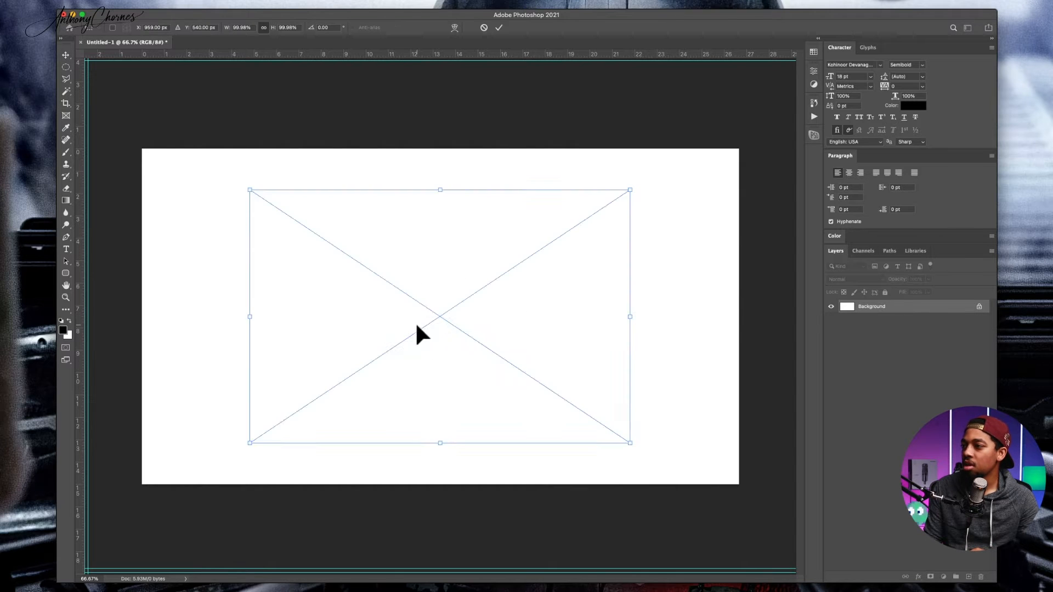
drag(414, 239, 306, 197)
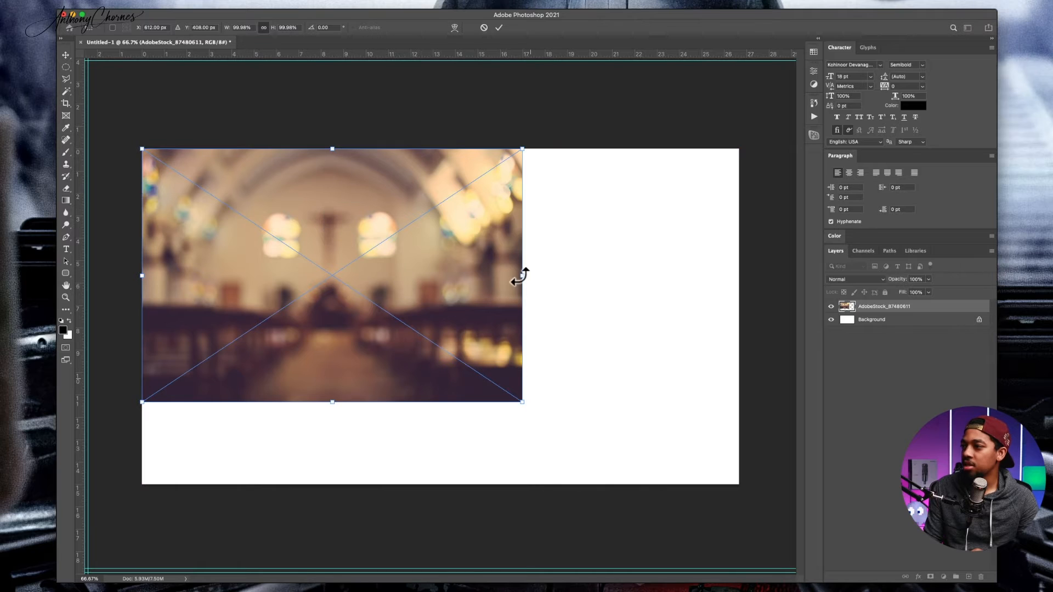
drag(522, 275, 656, 317)
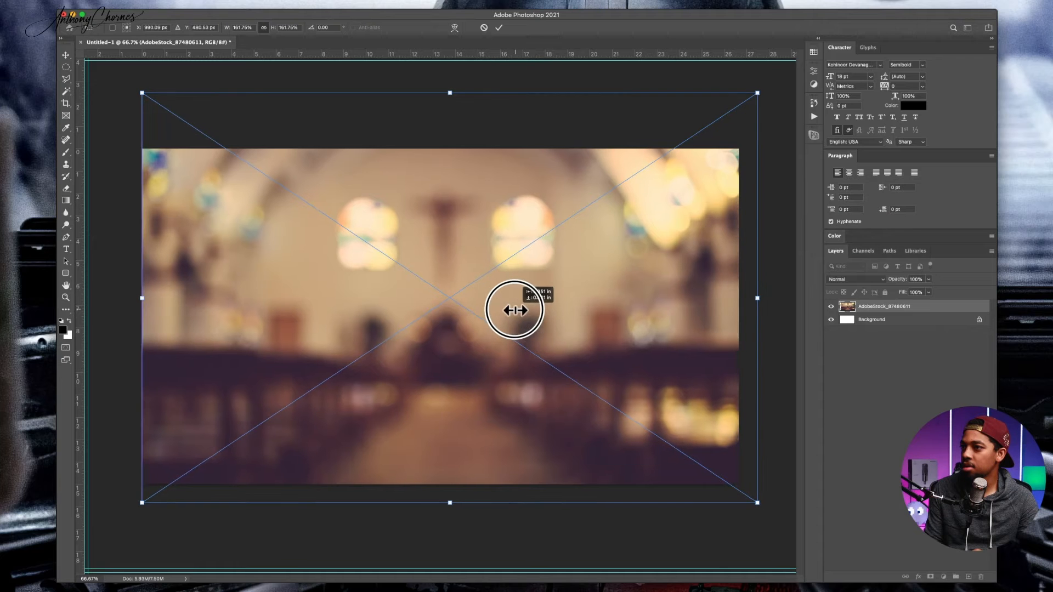
drag(517, 305, 518, 308)
drag(582, 312, 571, 328)
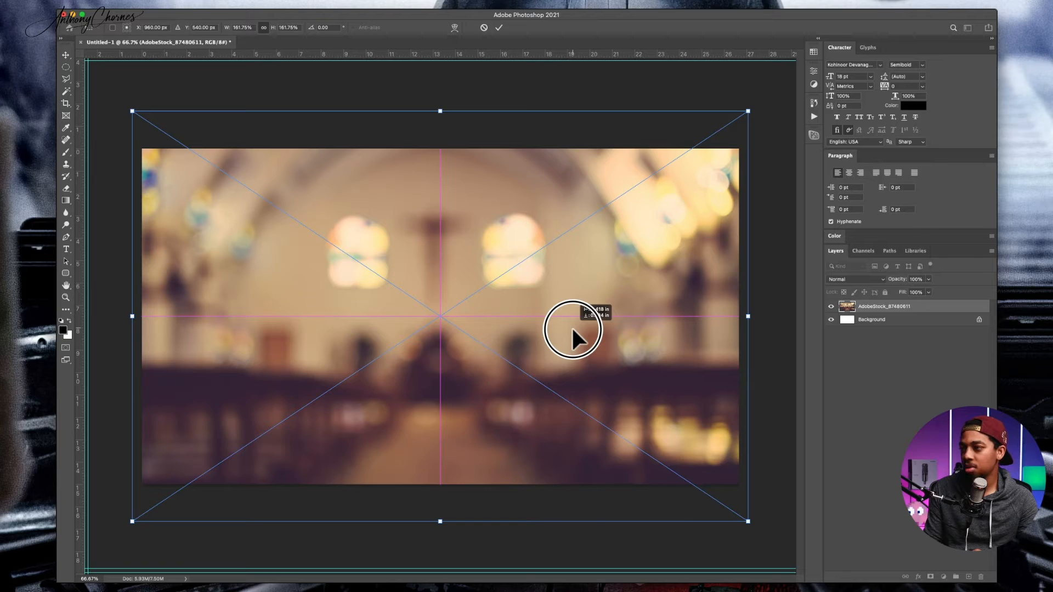
drag(571, 327, 571, 327)
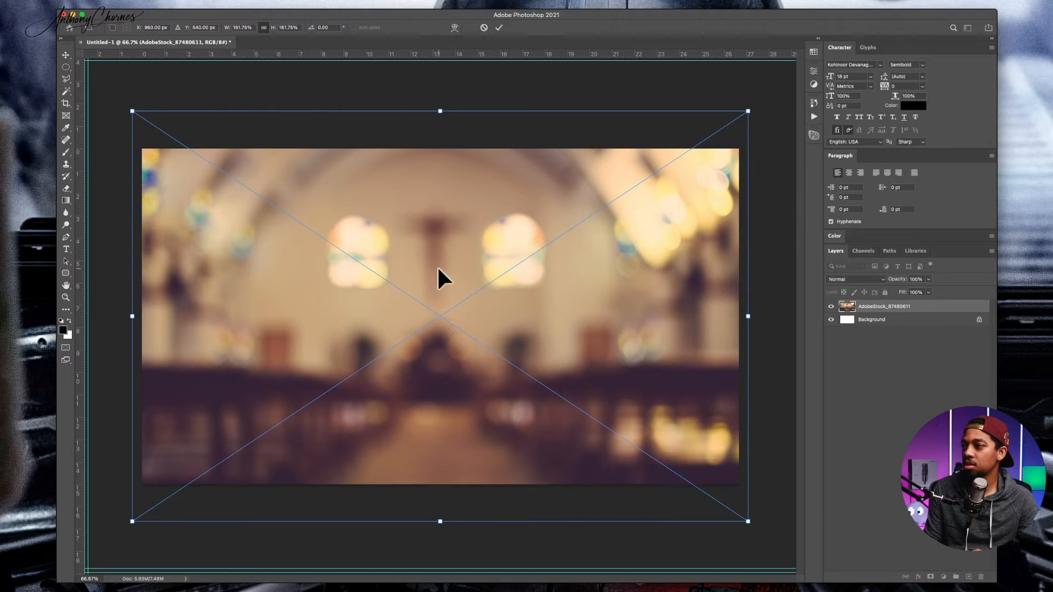
key(Return)
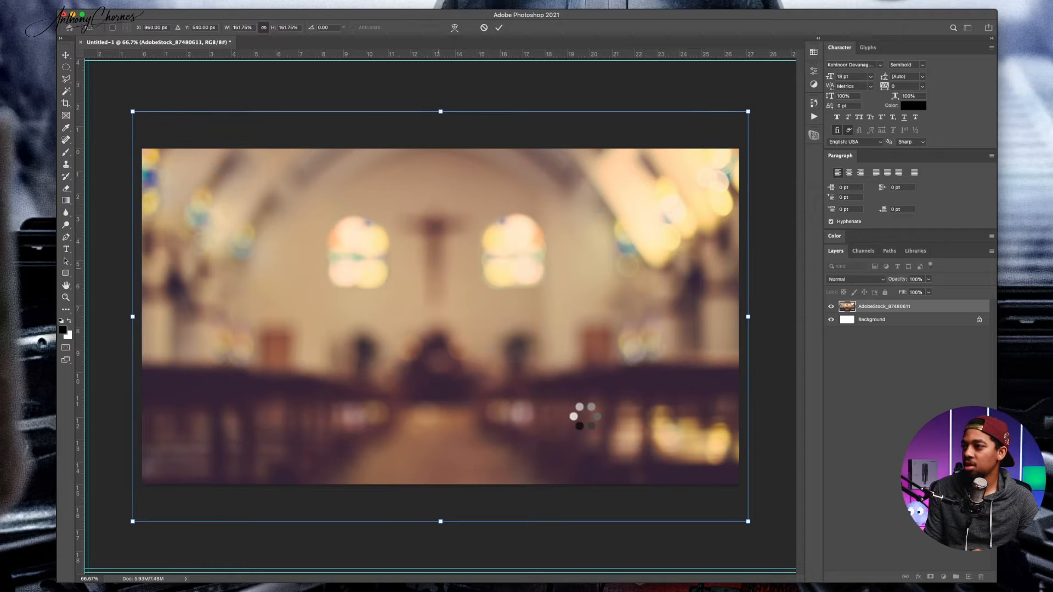
Lock the church photo layer completely
click(930, 371)
click(931, 308)
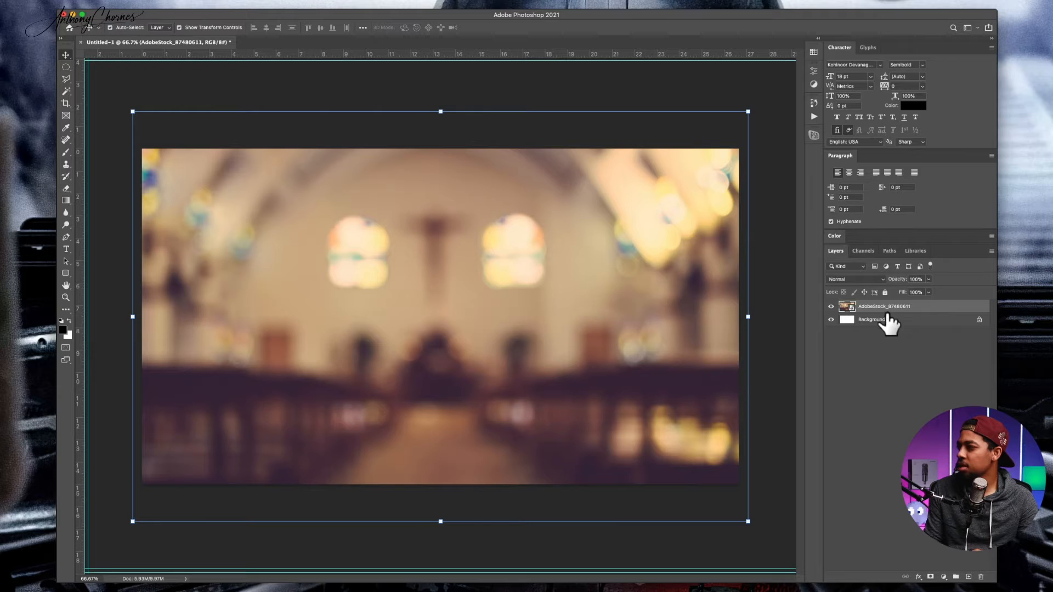
click(885, 292)
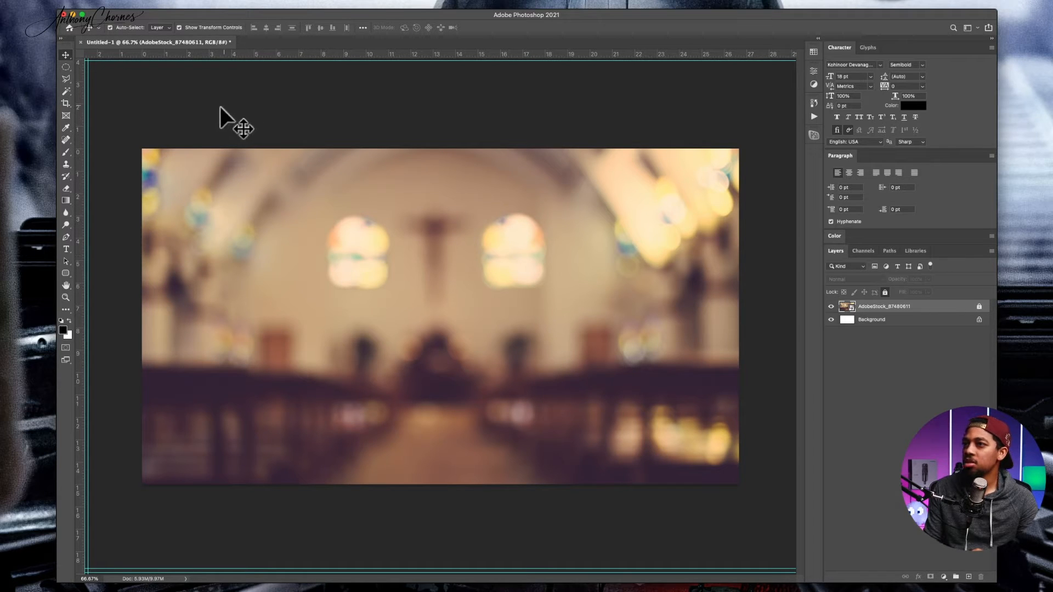
Choose the Rectangle Tool and swap the foreground and background colours so the fill is white
click(64, 274)
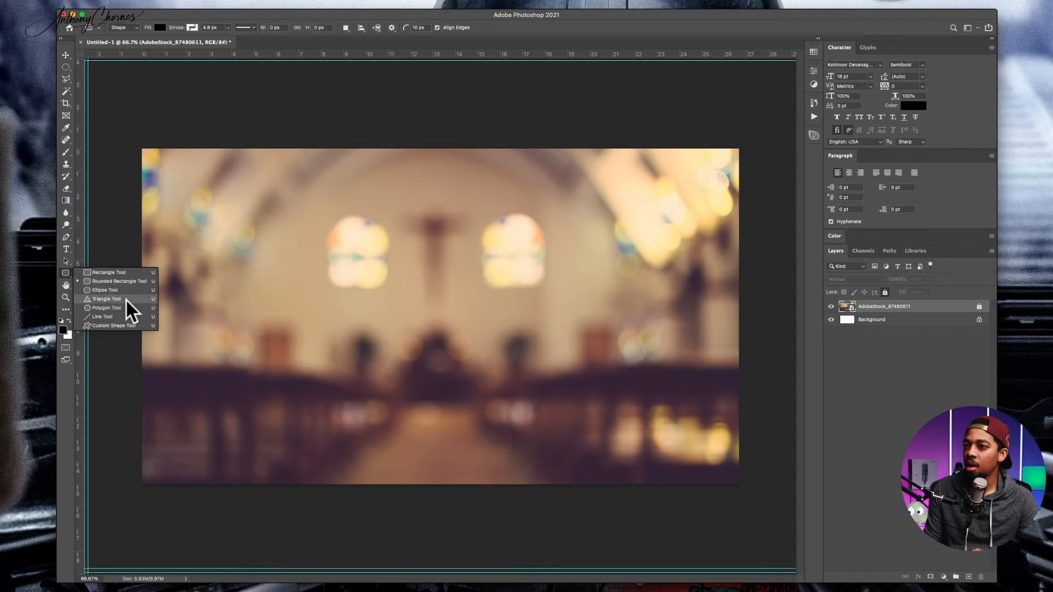
click(109, 273)
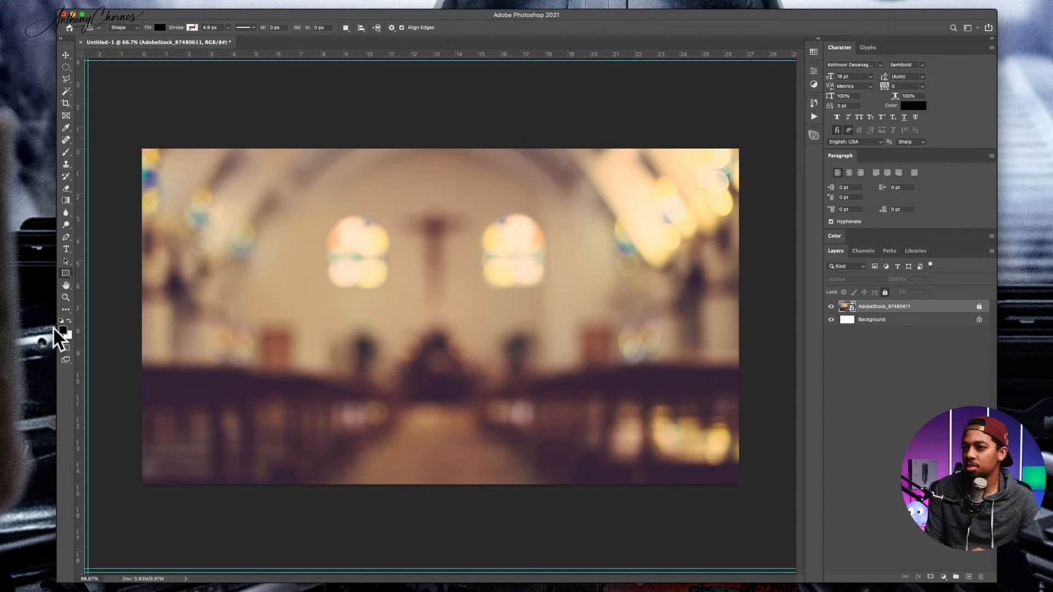
click(71, 317)
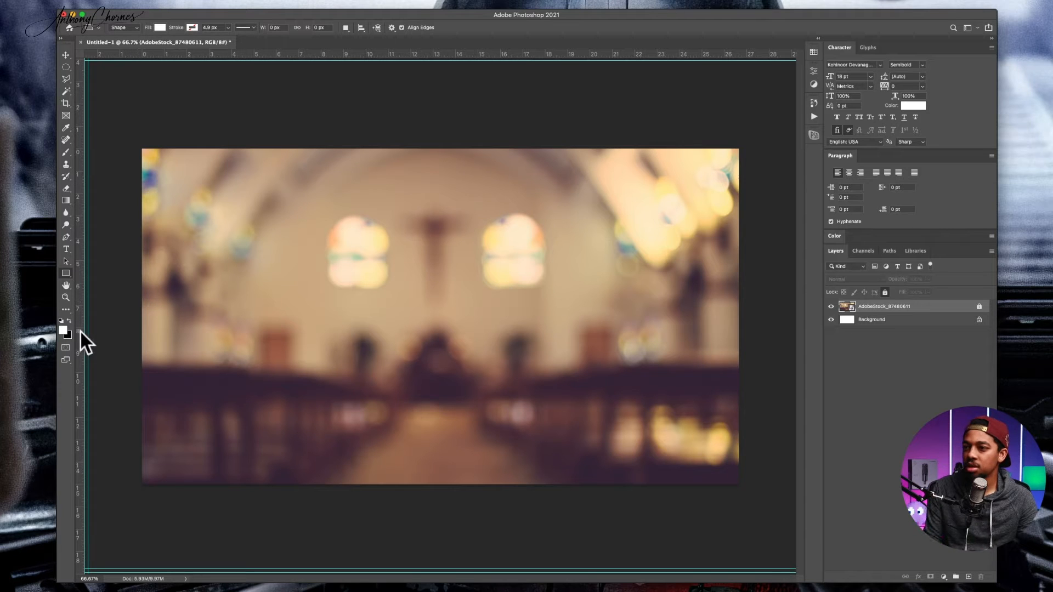
click(63, 330)
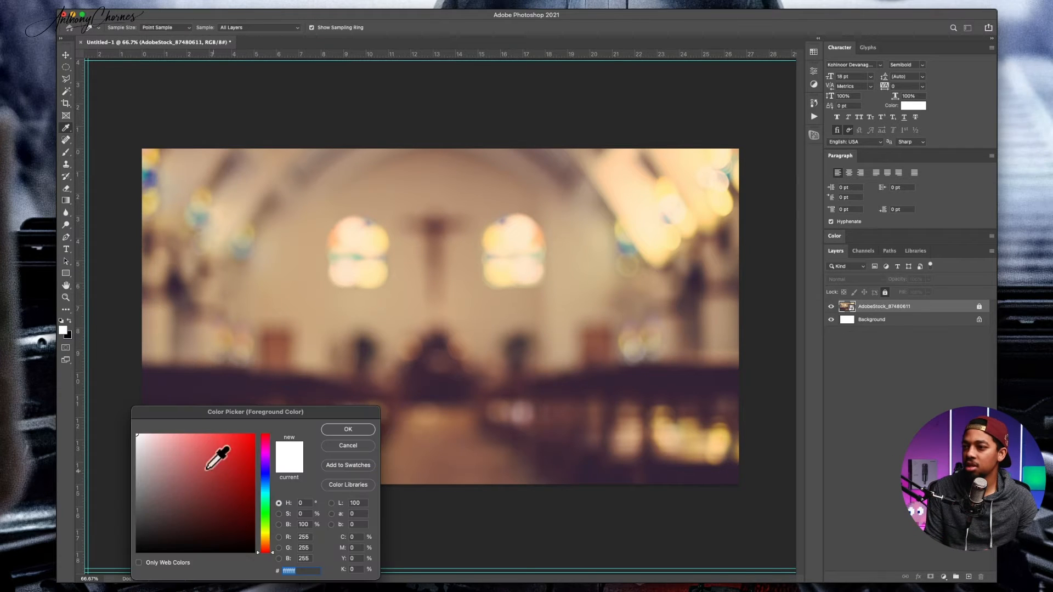
drag(219, 410, 335, 177)
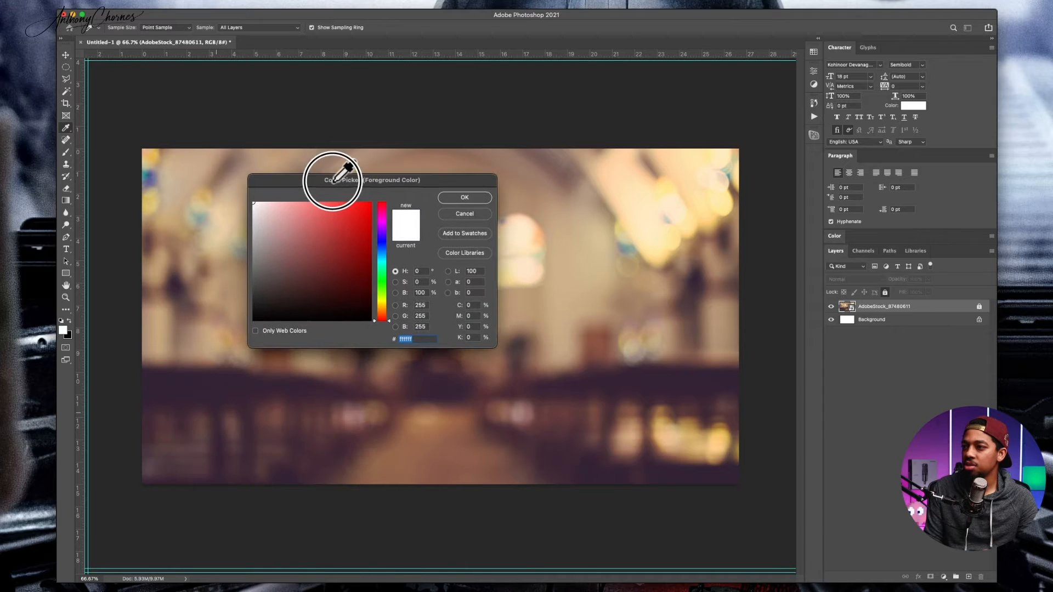
click(294, 295)
drag(281, 248, 363, 287)
drag(387, 319, 381, 268)
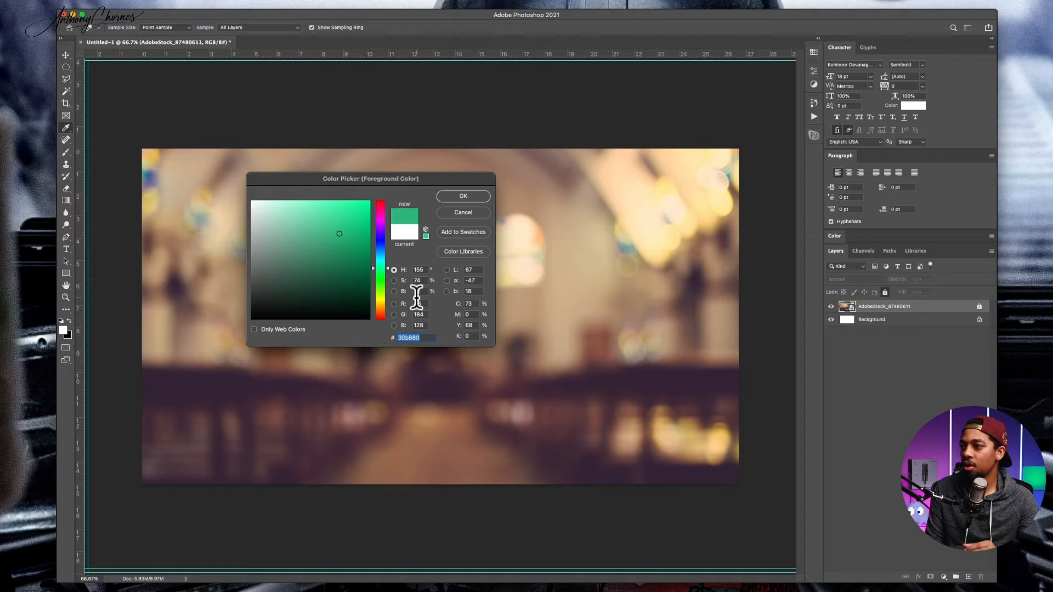
click(448, 214)
Draw a white horizontal rectangle about 904 x 108 px across the upper left part of the canvas
key(u)
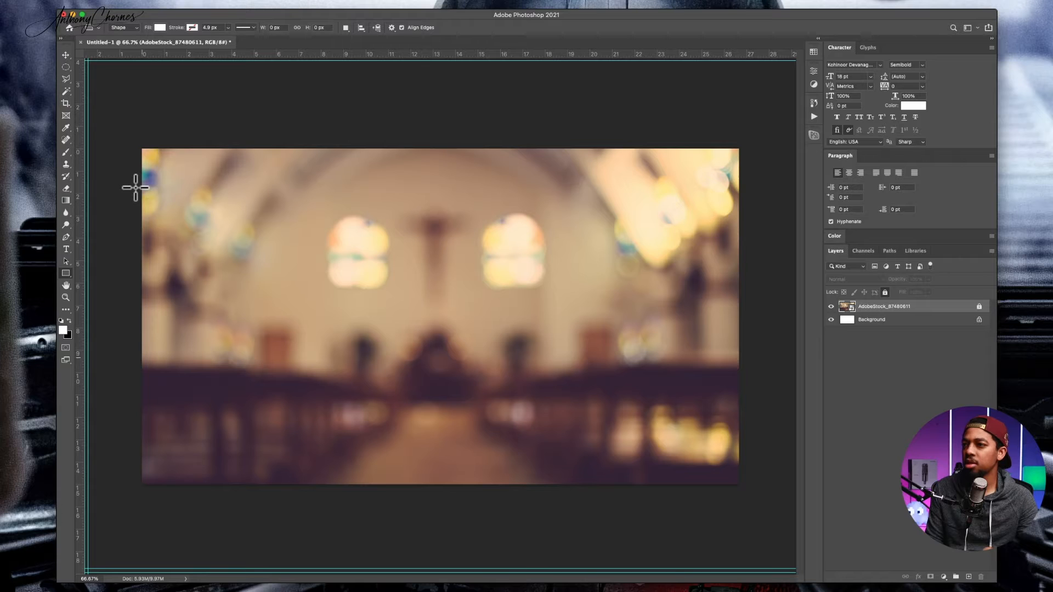
drag(135, 188, 416, 219)
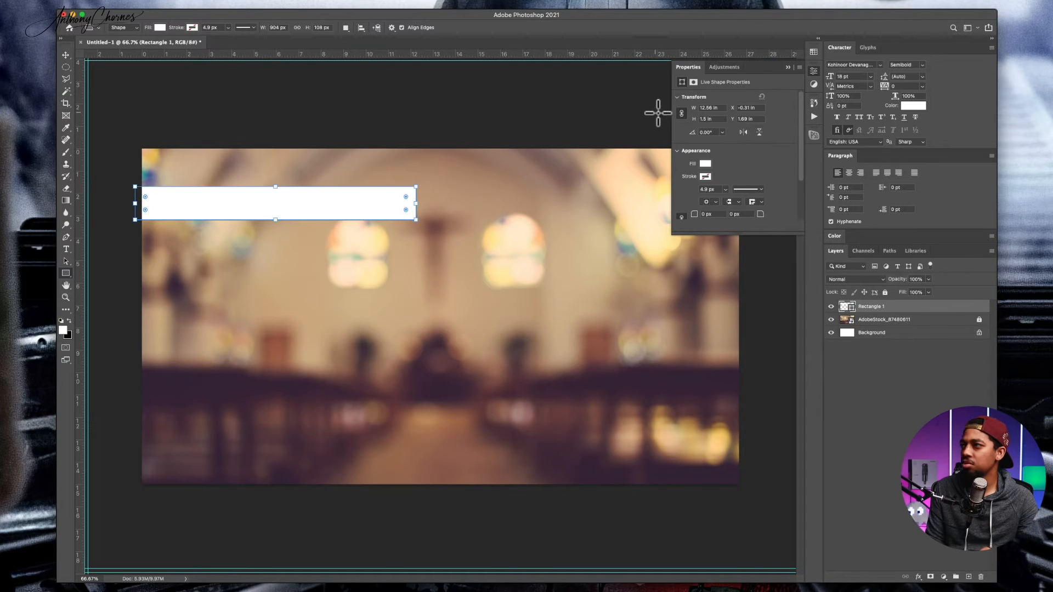
click(789, 68)
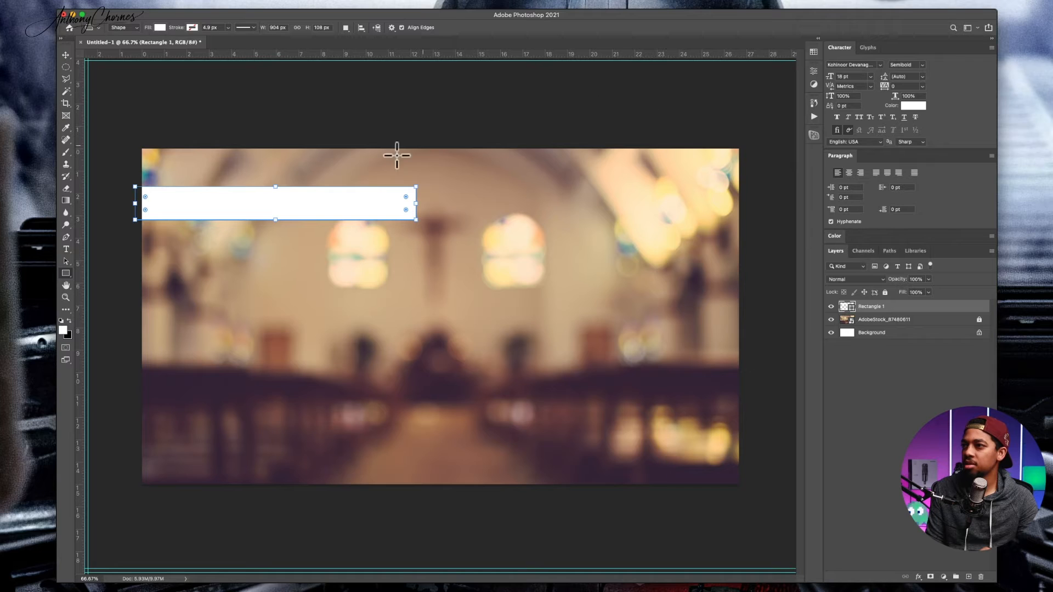
Move the white rectangle slightly up and right so its left end aligns with the canvas's left edge
click(66, 55)
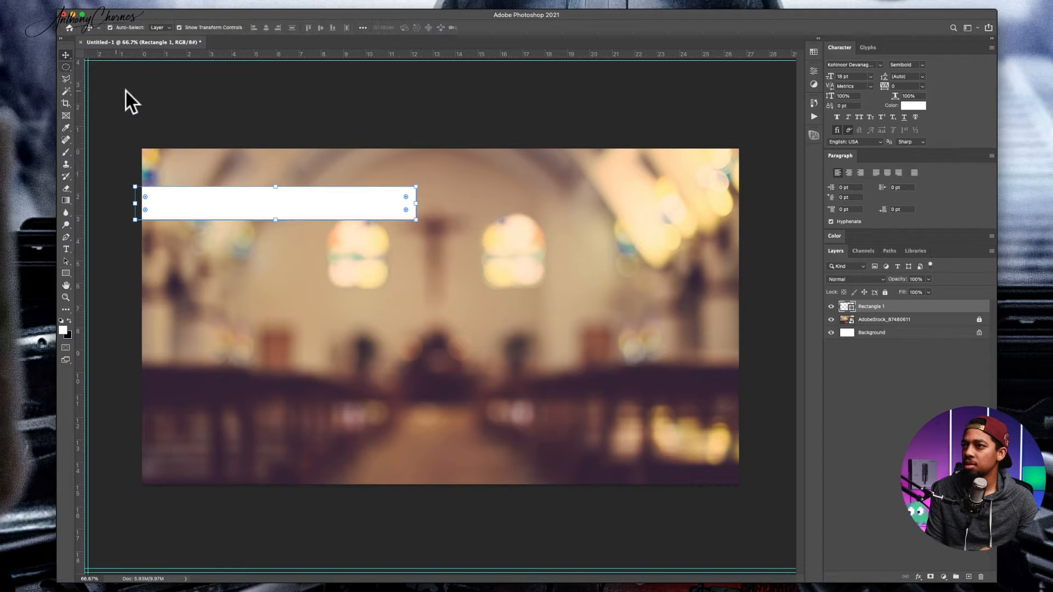
click(215, 102)
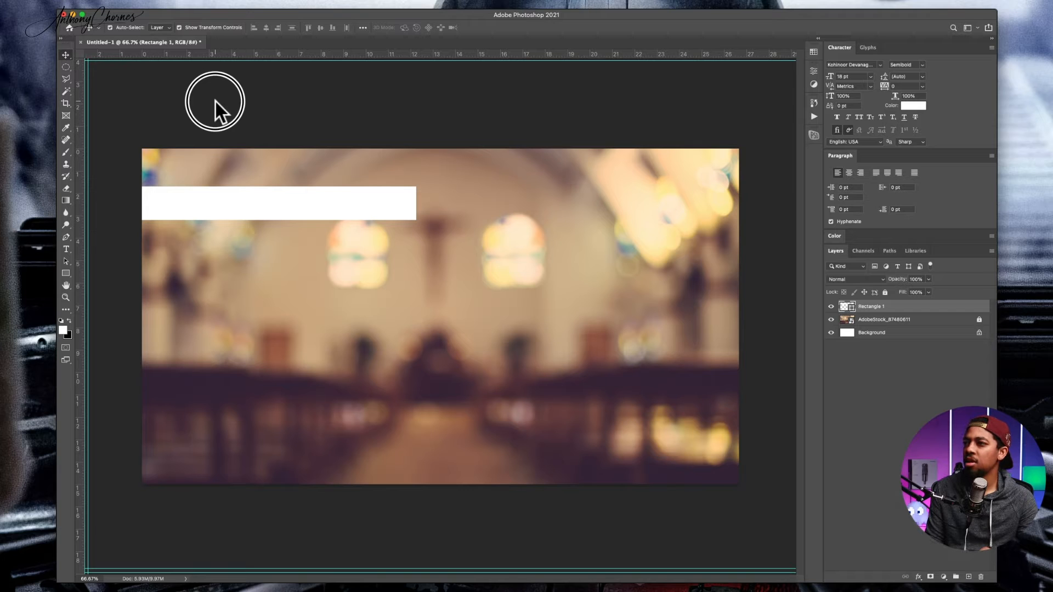
drag(263, 207, 269, 202)
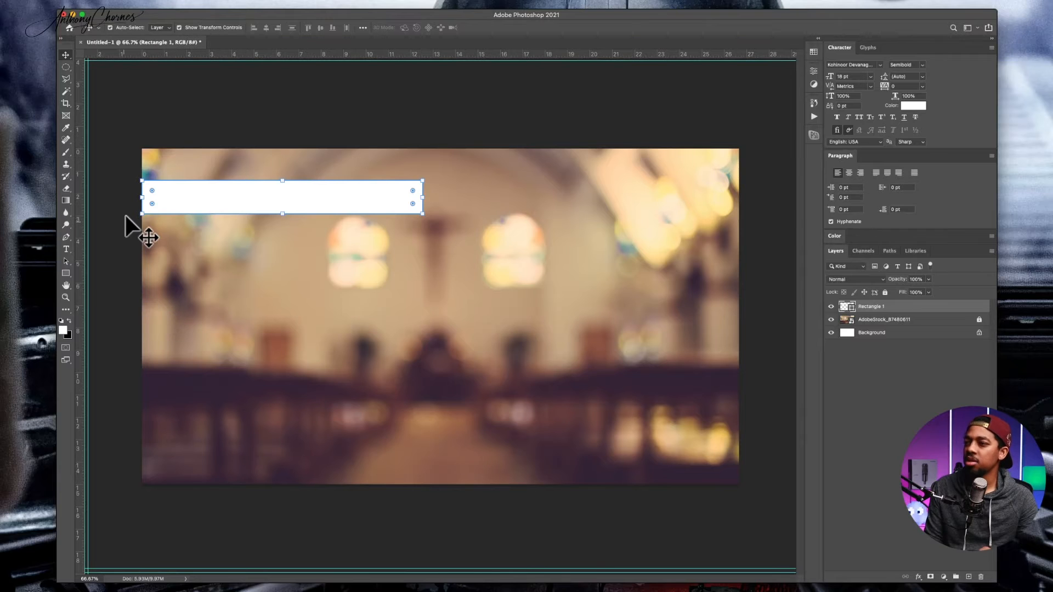
click(126, 215)
click(282, 197)
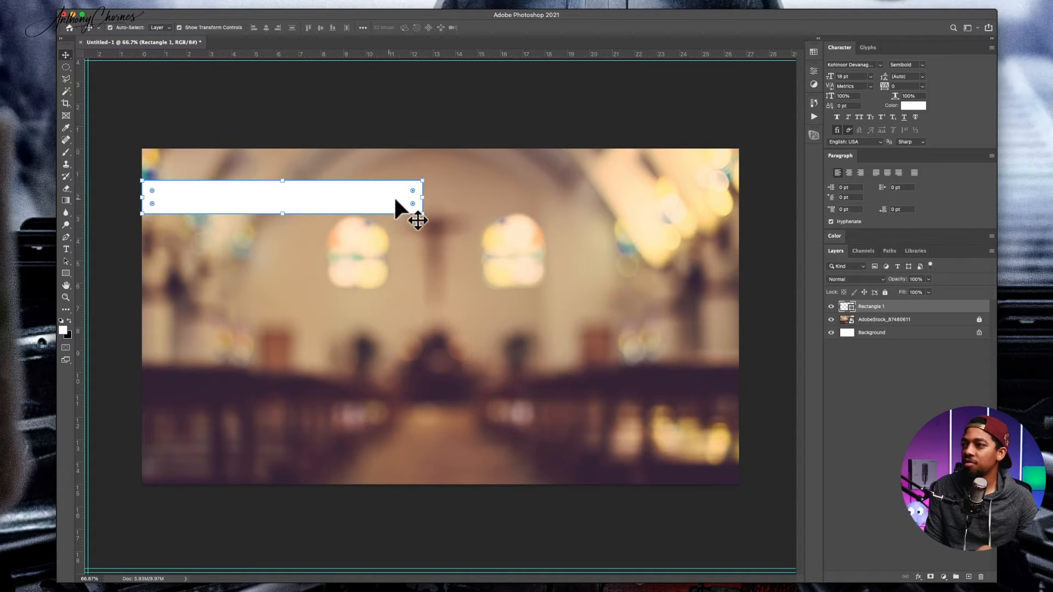
Set the Elliptical Marquee Tool's feather to 28.8 px and rasterize the Rectangle 1 layer
click(64, 67)
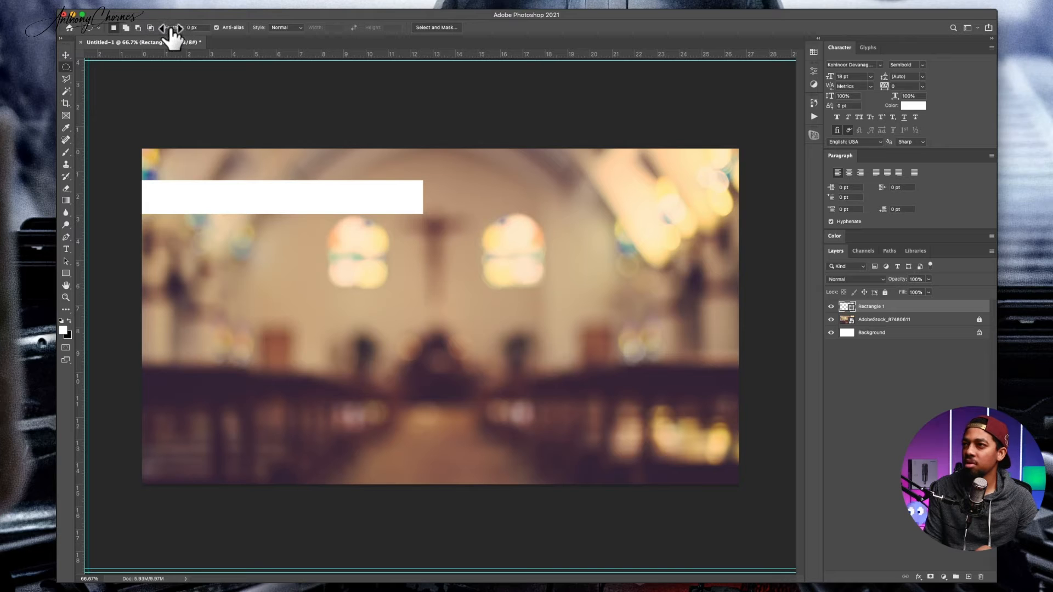
drag(171, 36, 304, 34)
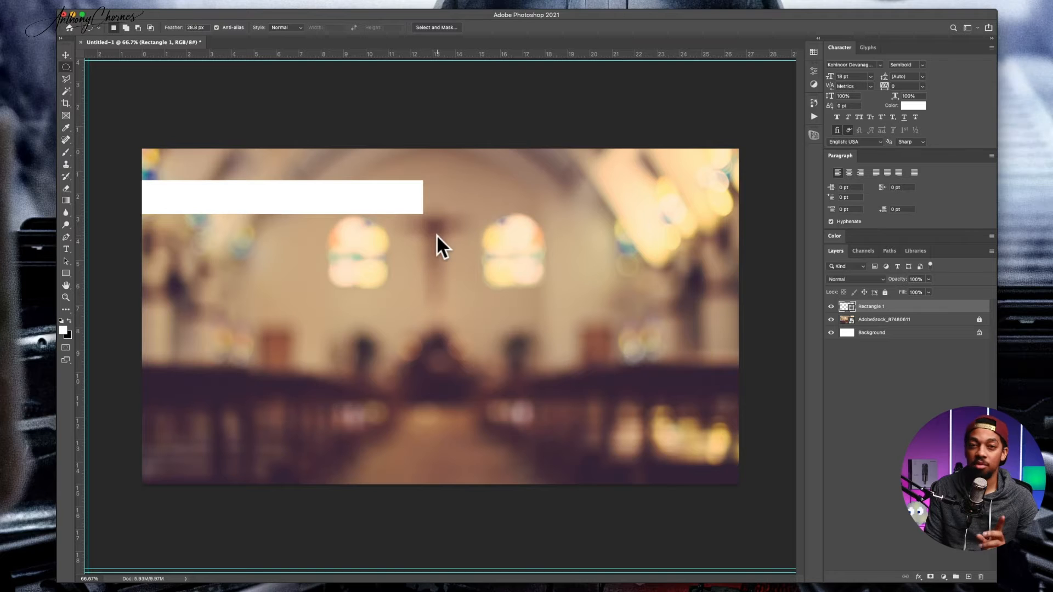
right_click(930, 308)
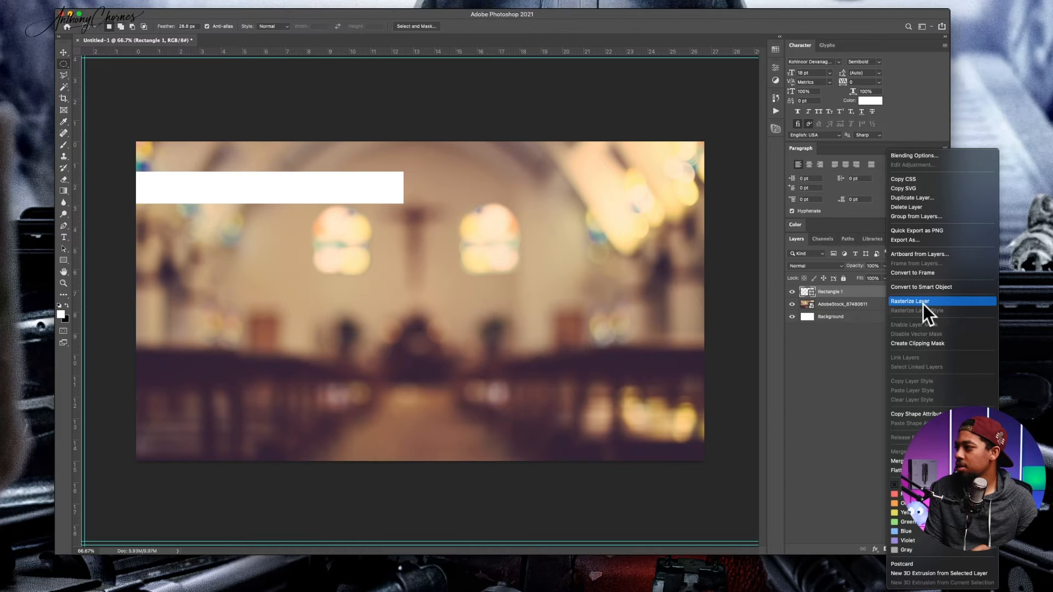
click(923, 304)
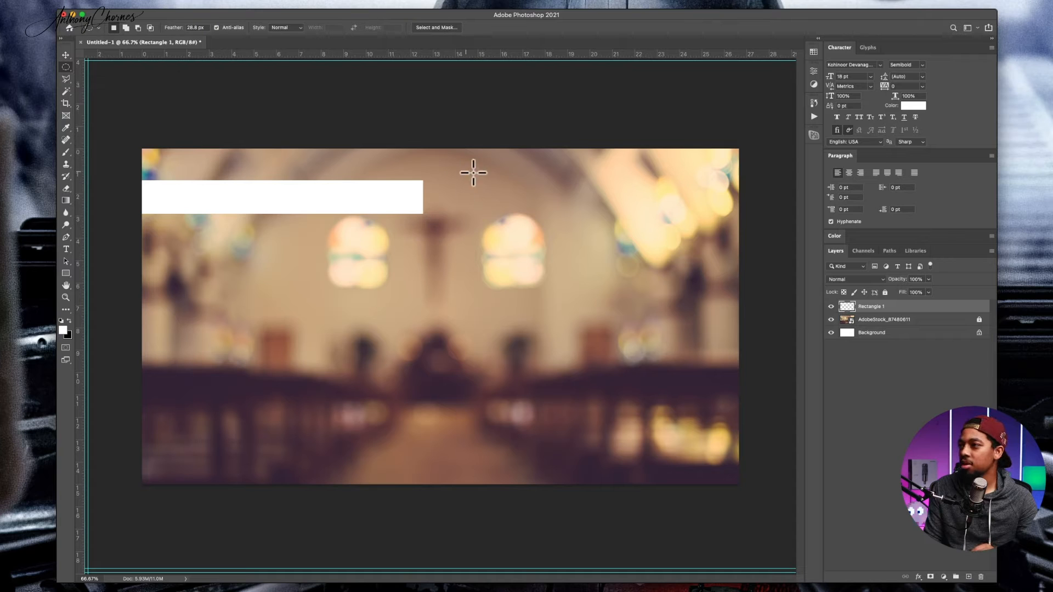
Erase the white bar's right end with a feathered elliptical selection centred over it, and clear the selection
drag(497, 156, 357, 276)
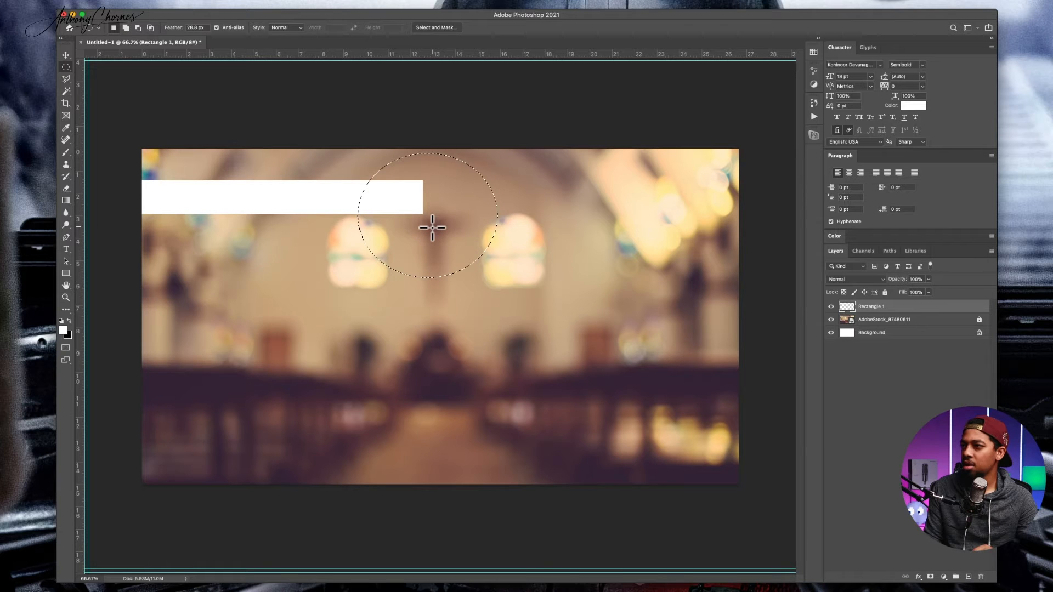
drag(434, 229, 434, 212)
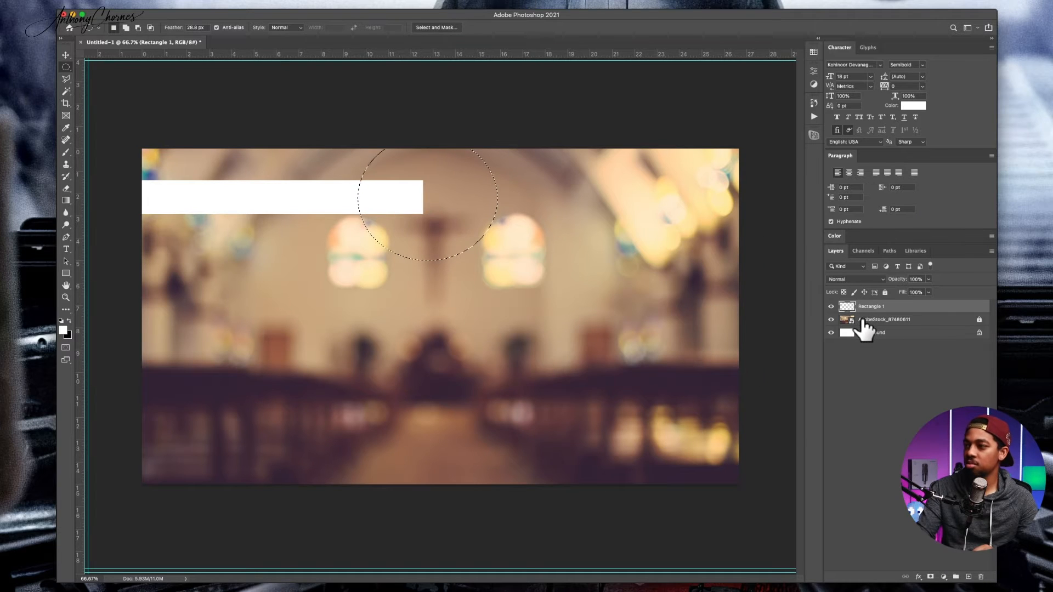
key(Delete)
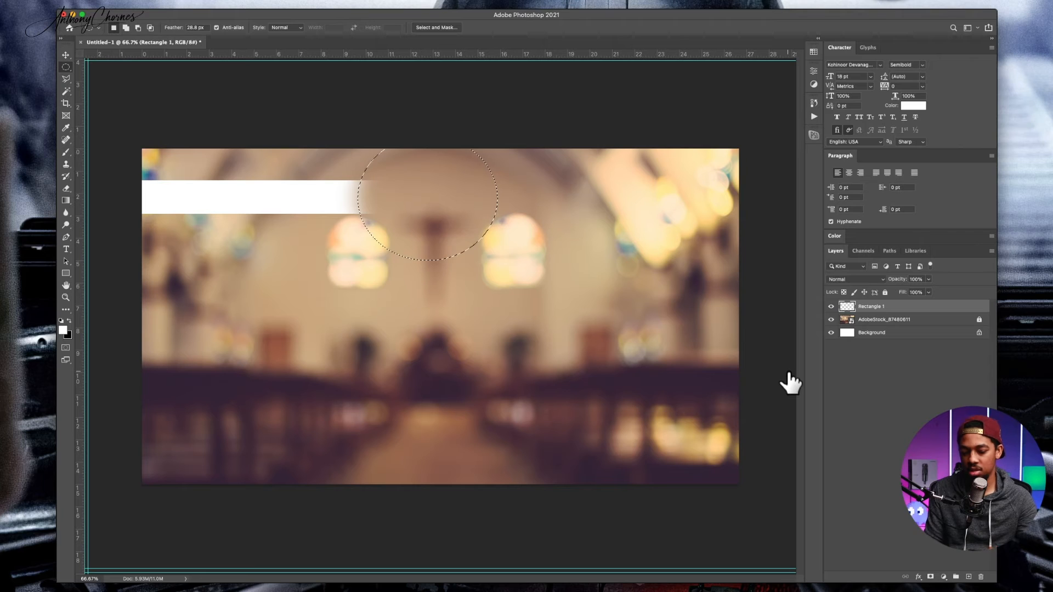
key(super+d)
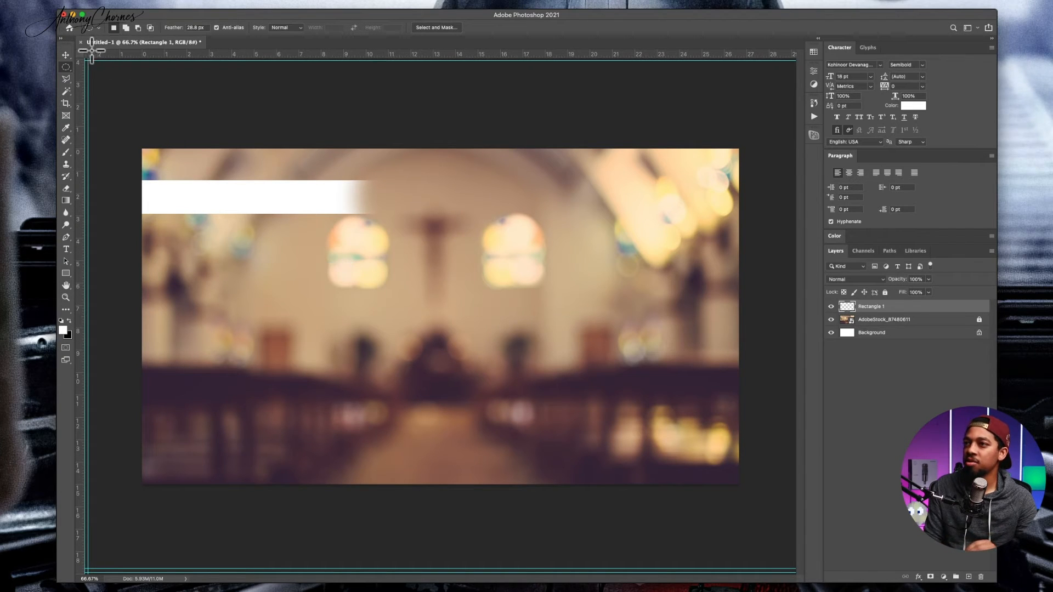
Stretch the faded white bar to about 109% width and 123% height, and shift it slightly down
click(68, 55)
click(393, 114)
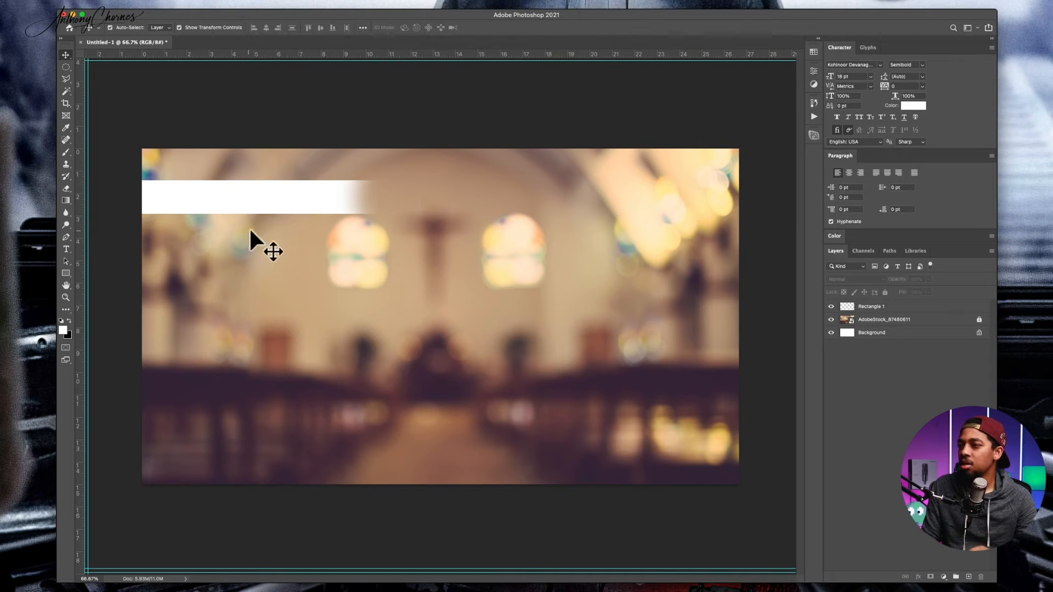
click(265, 201)
drag(262, 219, 272, 233)
key(ctrl+z)
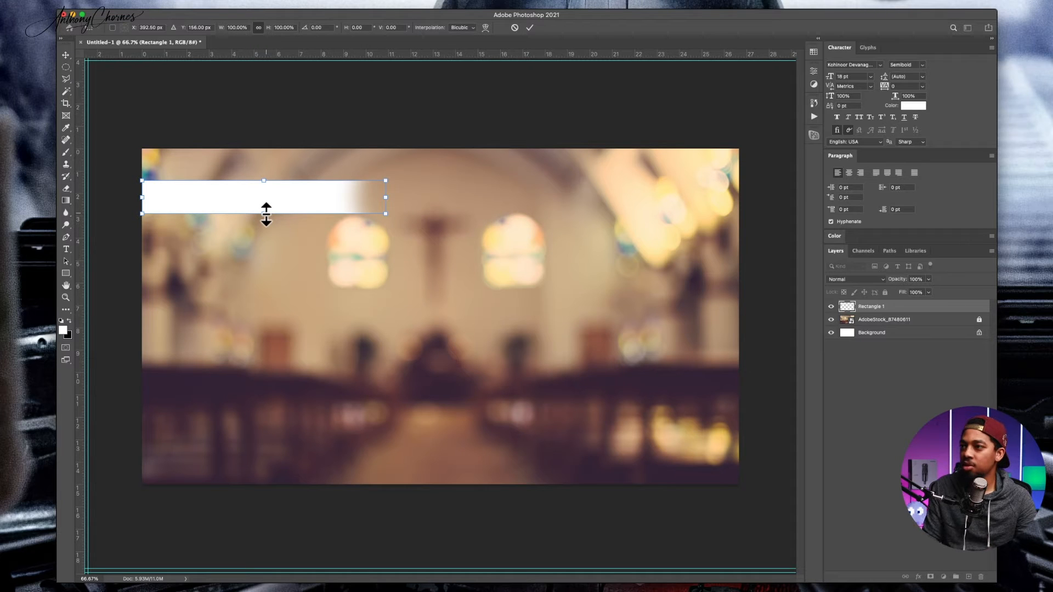
drag(266, 214, 406, 200)
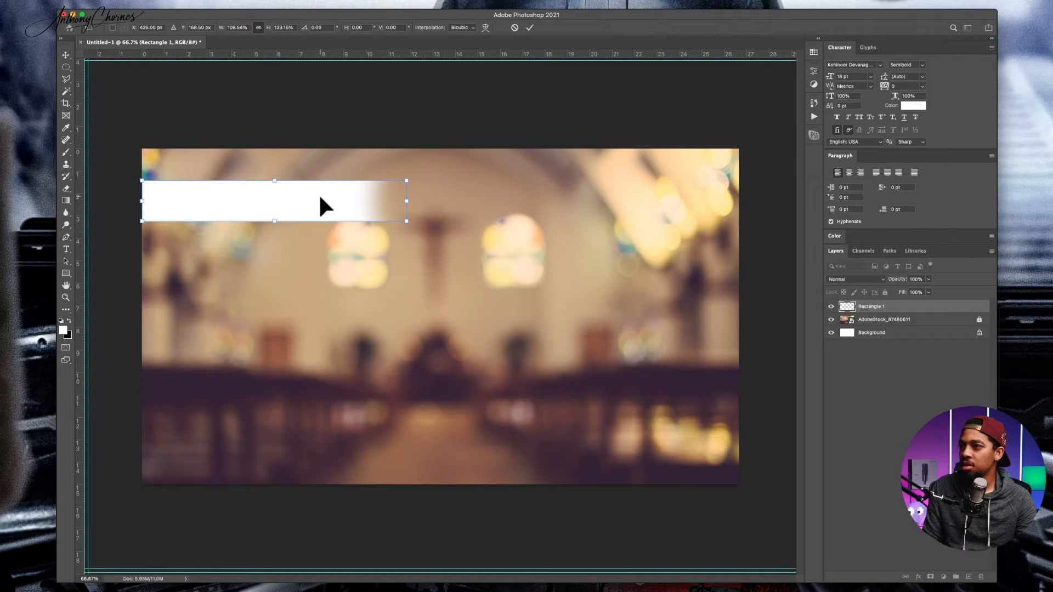
click(444, 105)
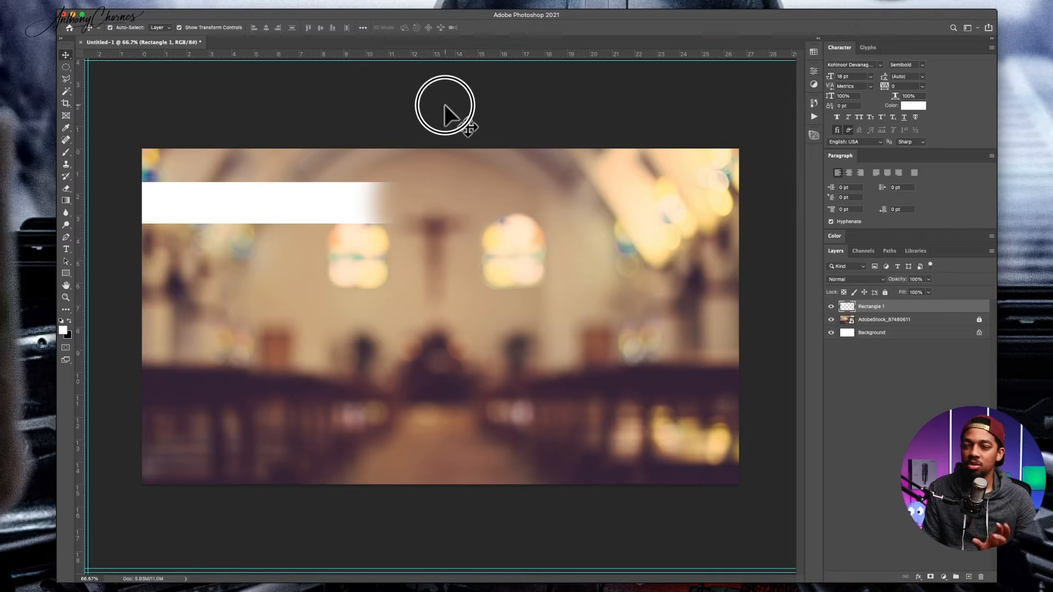
click(296, 190)
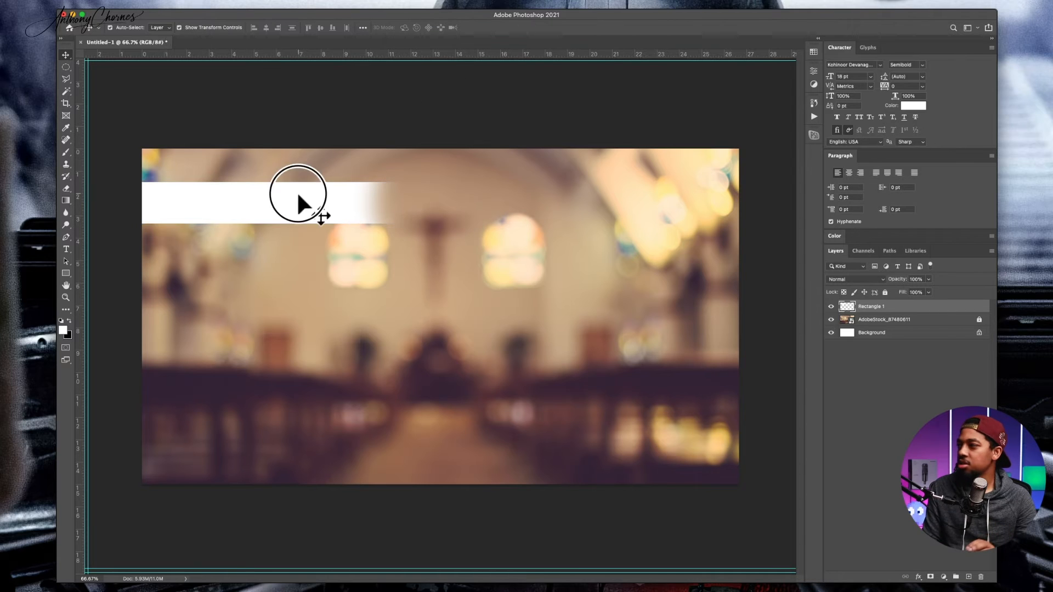
Hide the Rectangle 1 layer and draw a white rectangle about 1919 x 1079 px covering the whole canvas
click(831, 306)
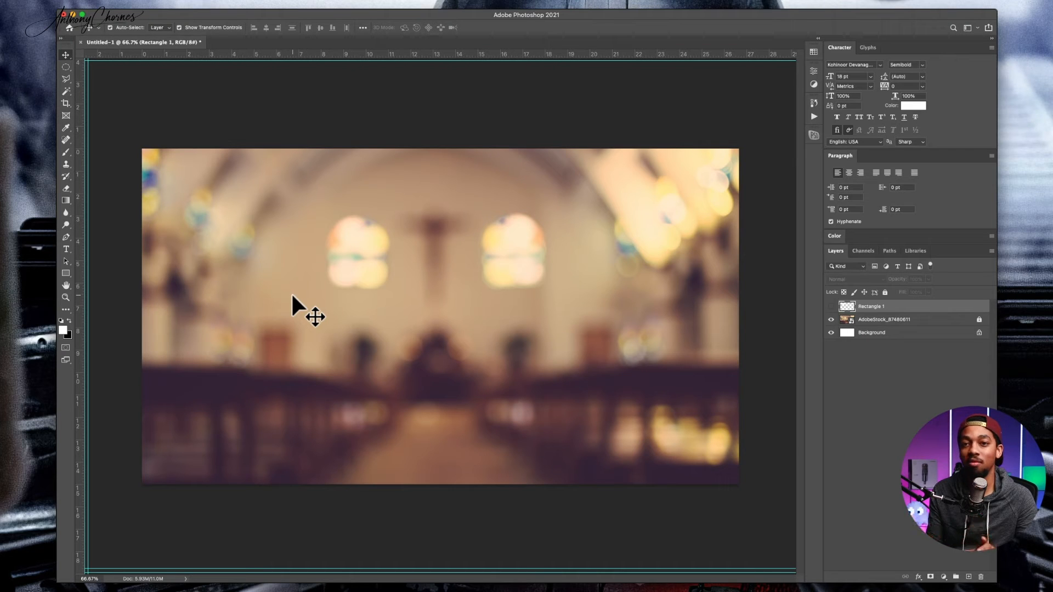
click(65, 272)
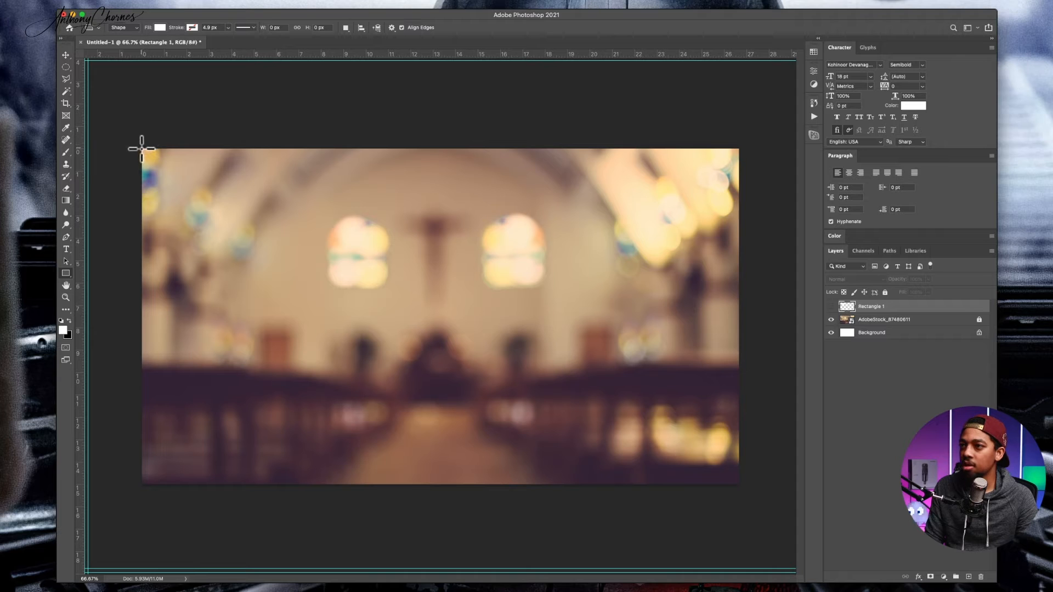
drag(143, 149, 203, 483)
drag(227, 489, 739, 485)
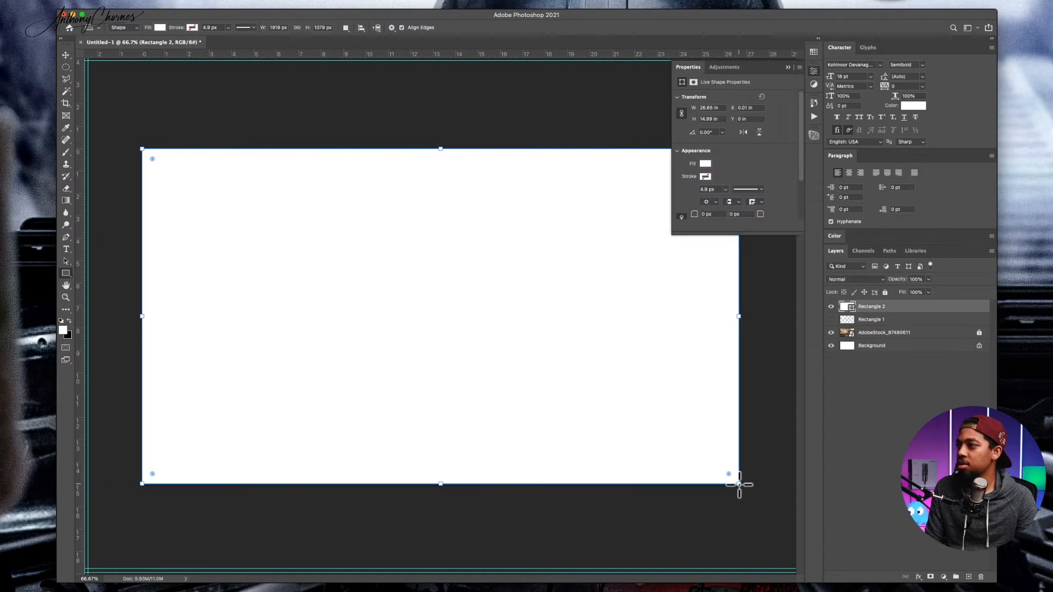
click(786, 68)
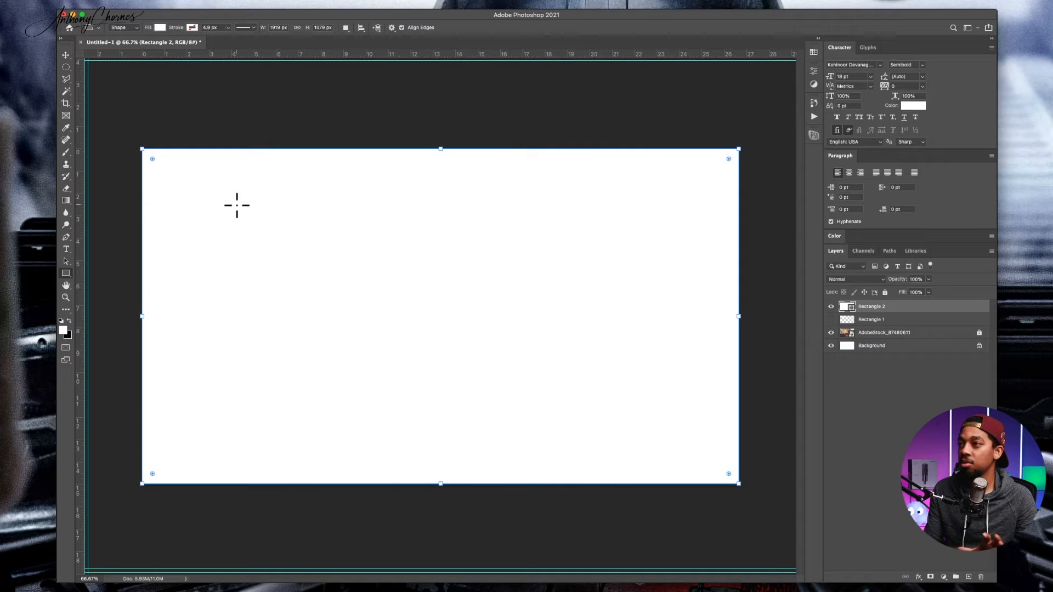
Set the new rectangle's fill to none and its stroke colour to white
click(160, 27)
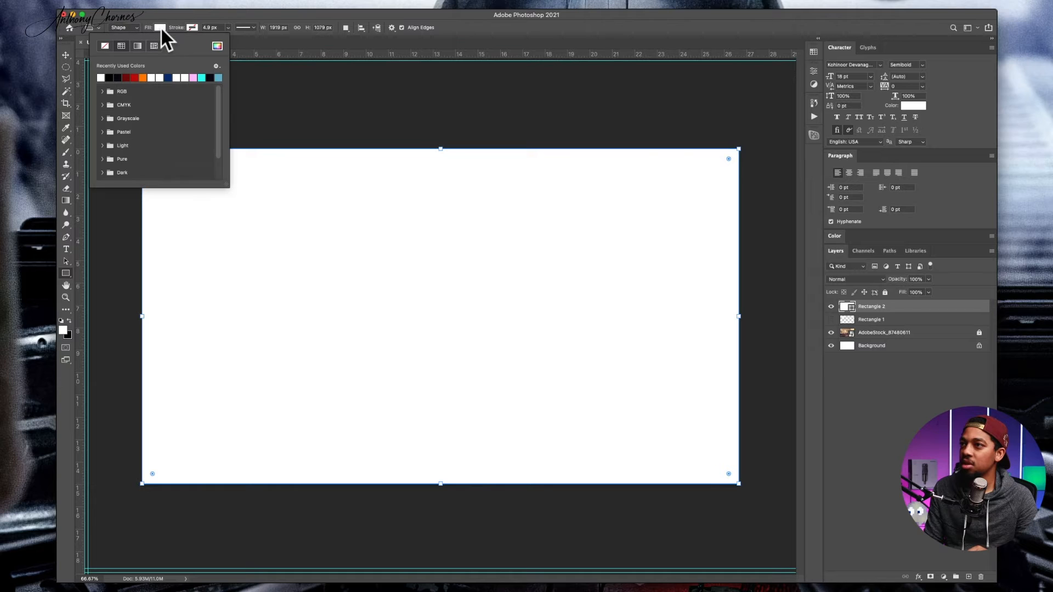
click(105, 46)
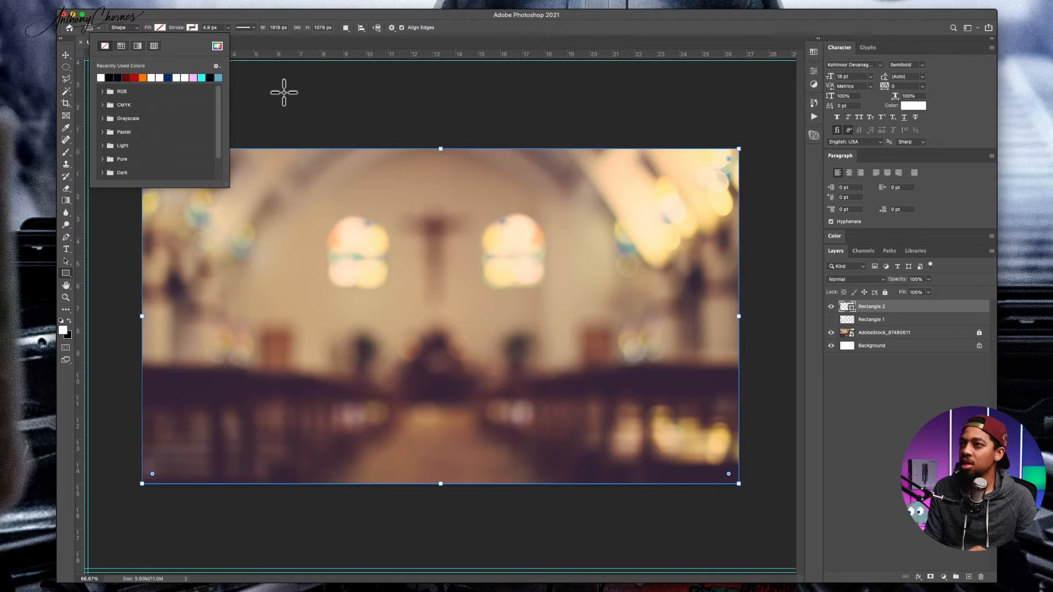
click(193, 26)
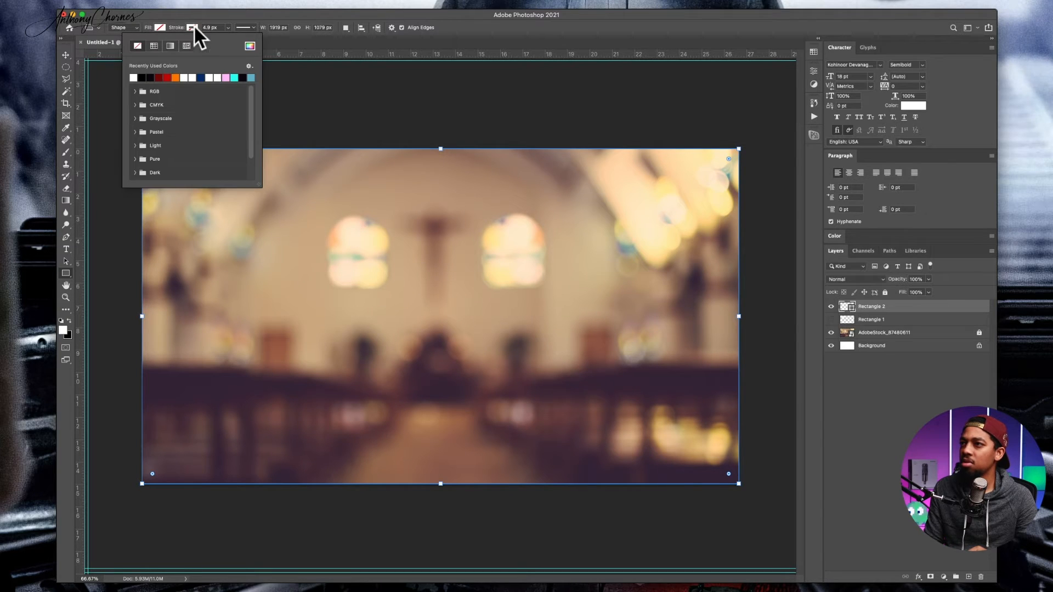
click(134, 77)
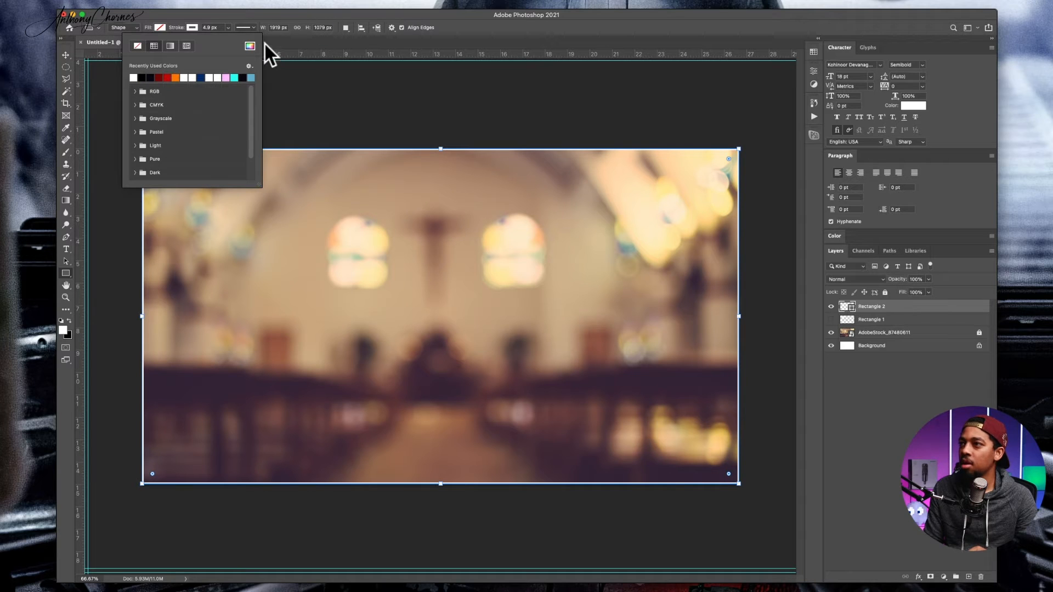
click(402, 113)
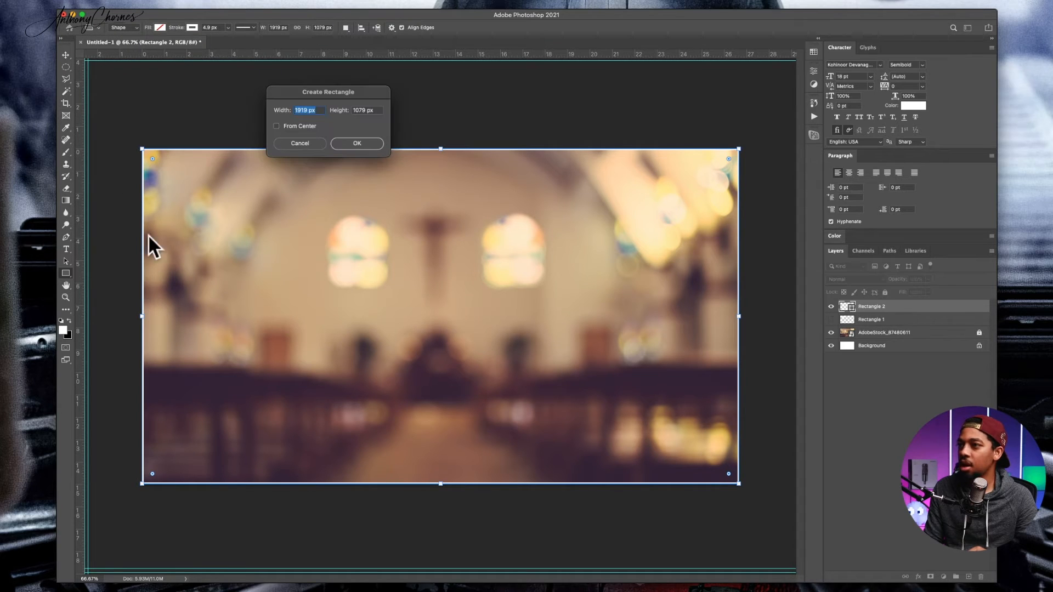
click(355, 143)
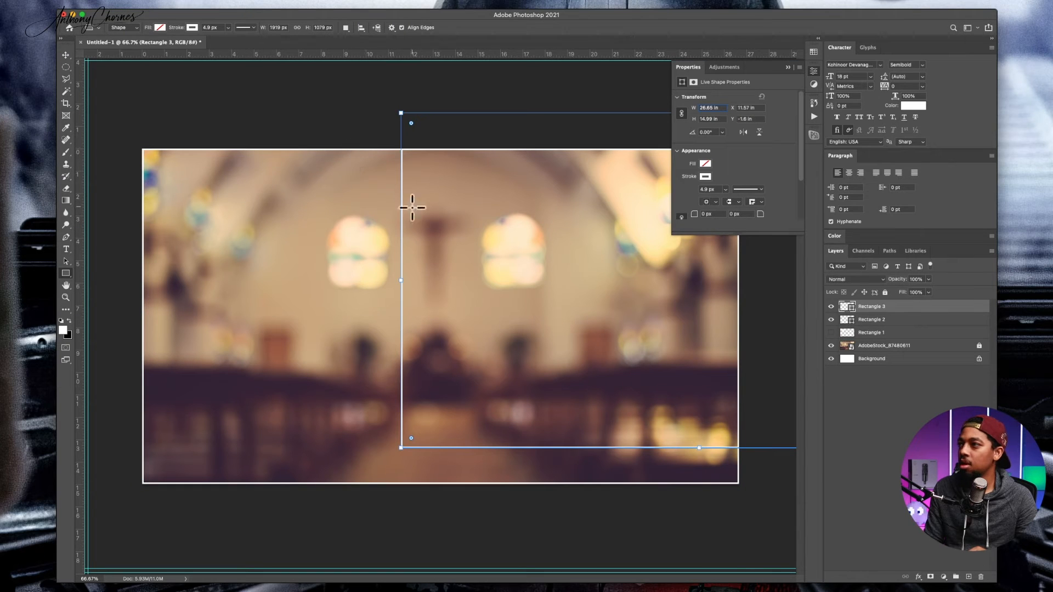
key(super+z)
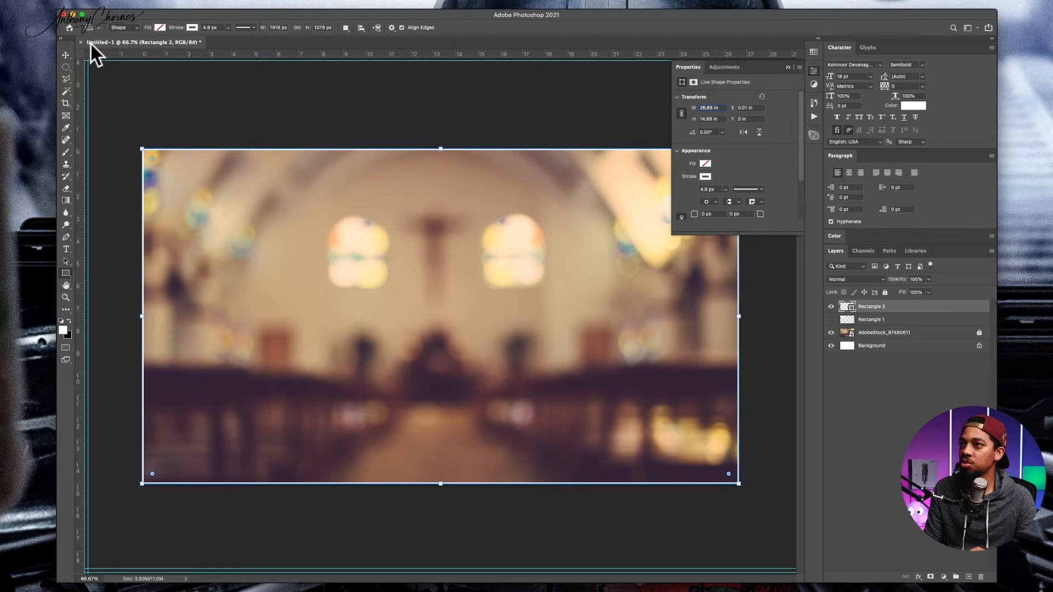
Scale the outlined rectangle to about 58.7% and place it horizontally centred, slightly below the canvas's middle
click(69, 56)
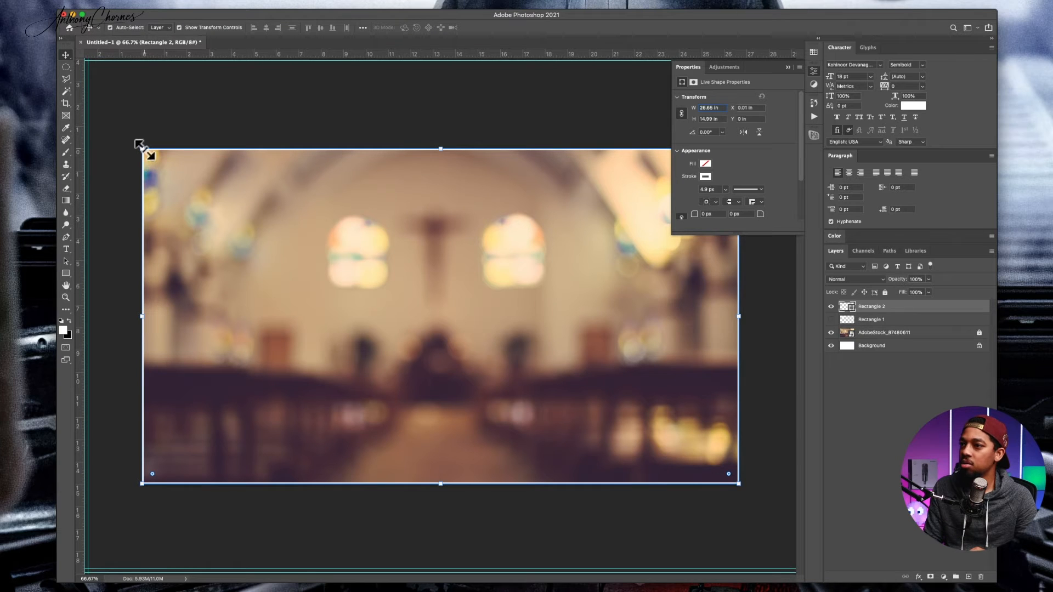
drag(141, 148, 289, 234)
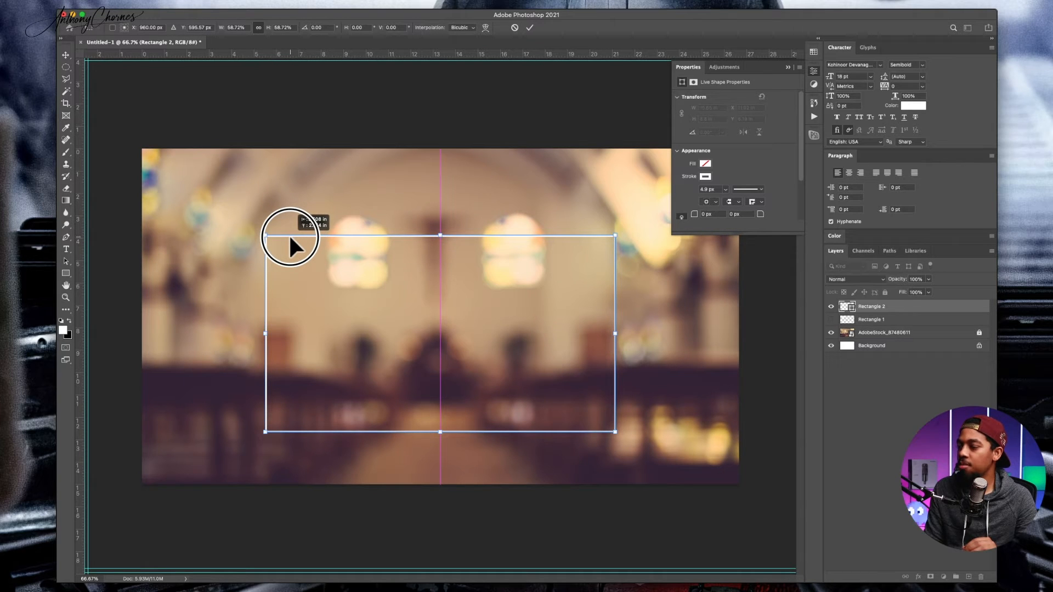
drag(288, 233, 288, 235)
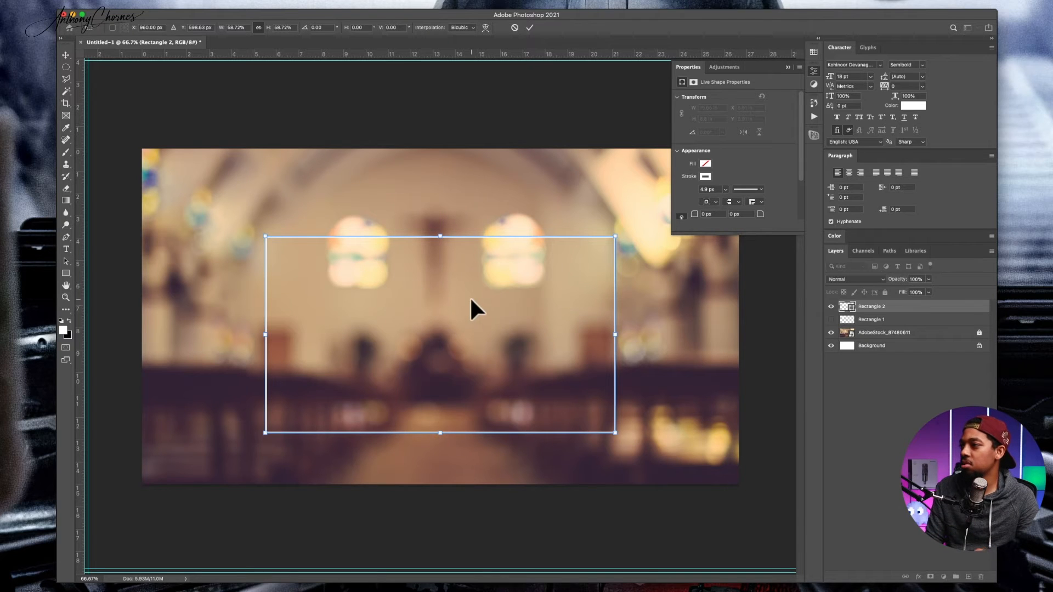
key(Return)
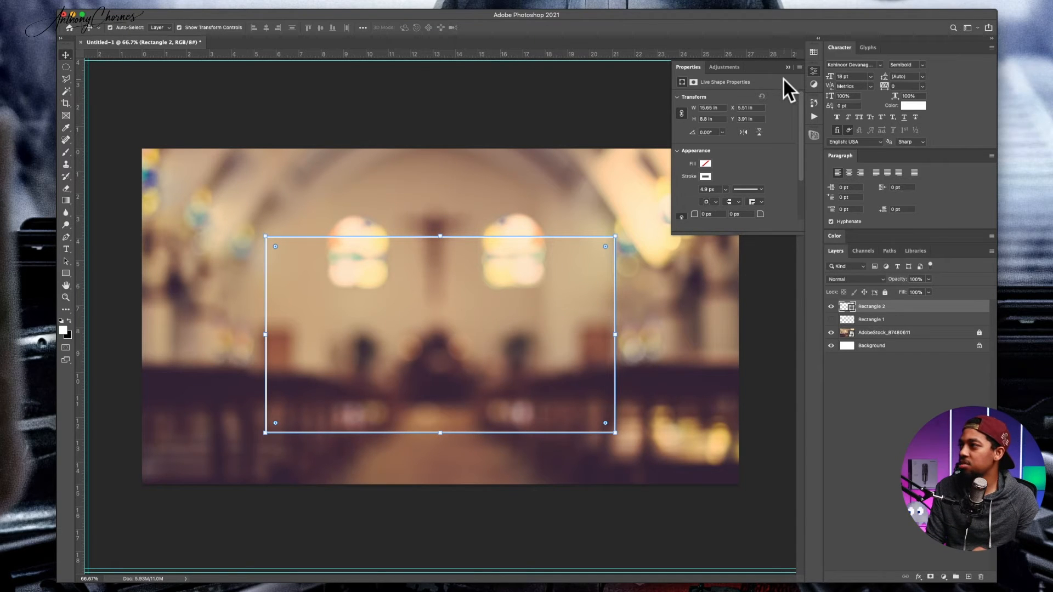
click(593, 95)
click(789, 67)
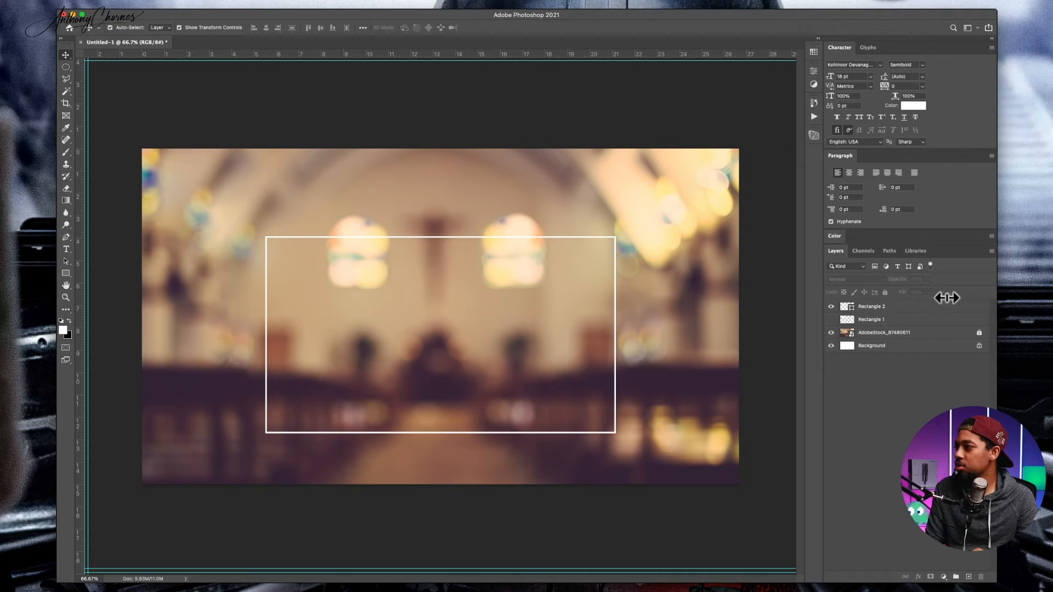
Open the Rectangle 2 layer's style settings and try Drop Shadow and Outer Glow, switching each off again
double_click(975, 311)
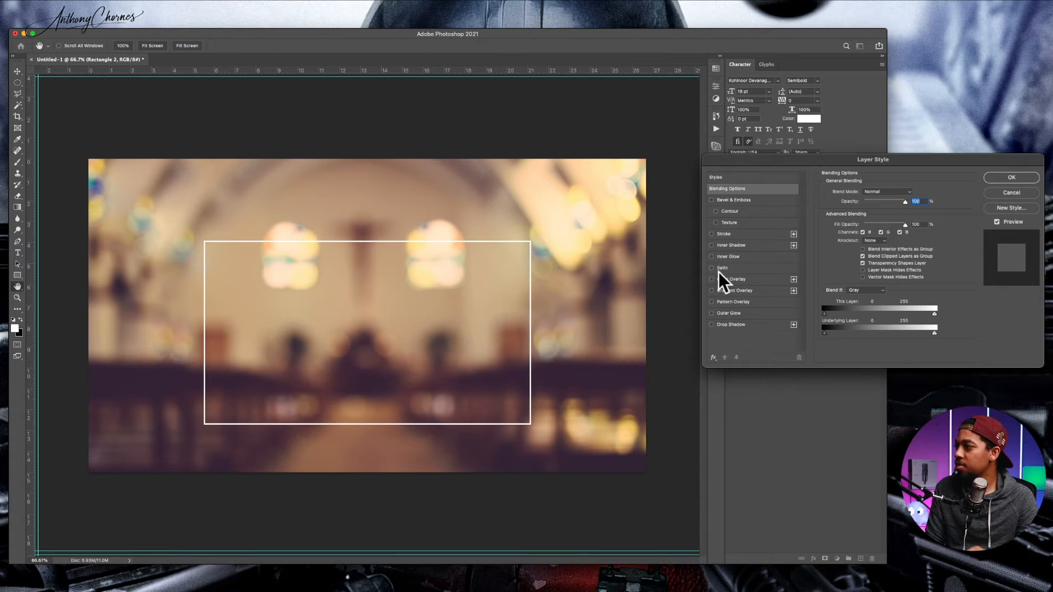
click(712, 325)
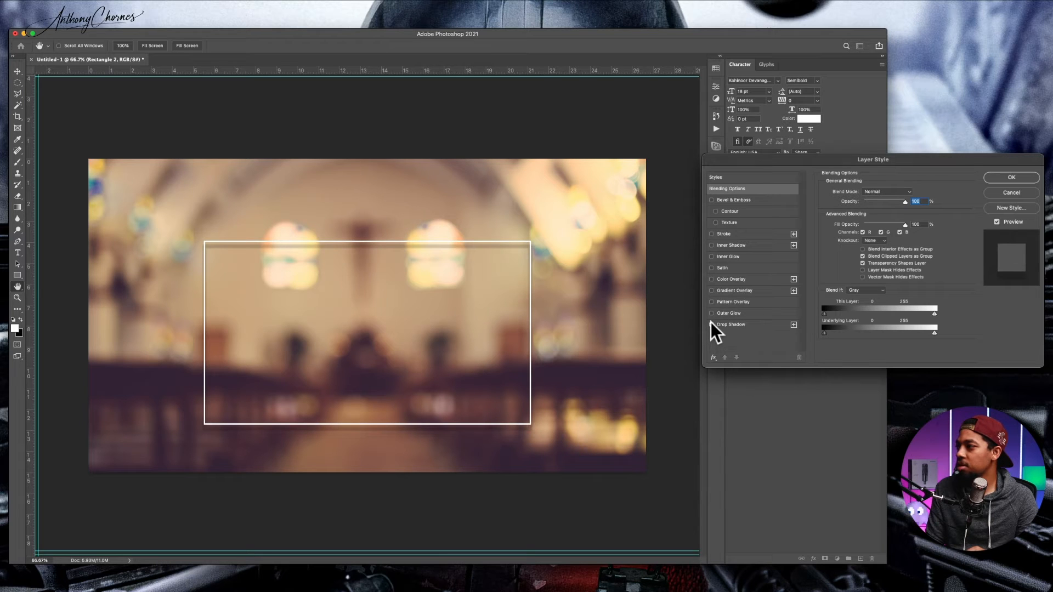
click(711, 324)
click(711, 314)
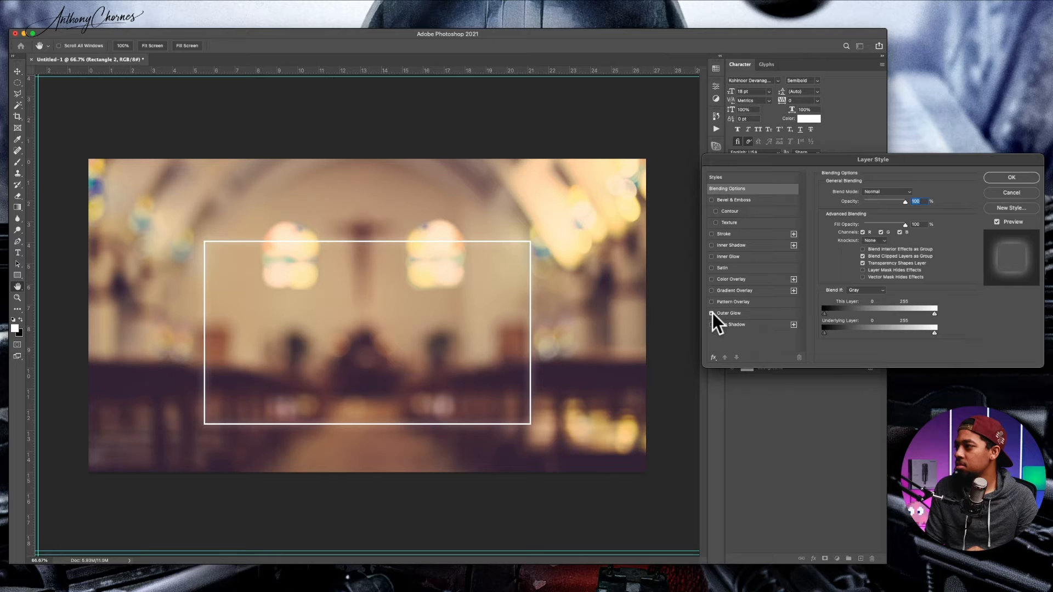
click(712, 313)
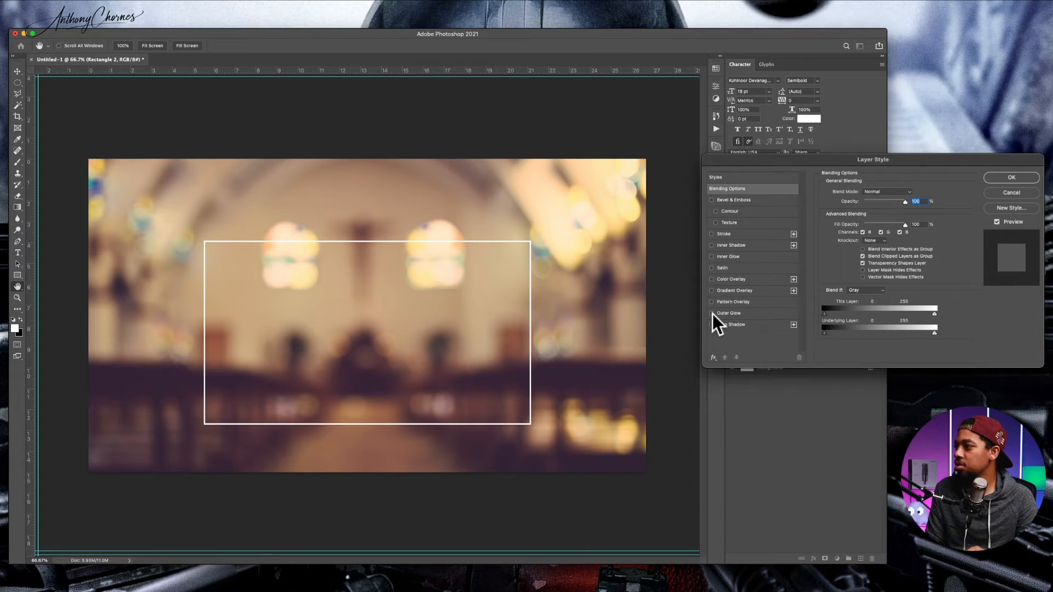
Apply a drop shadow with a distance of 0 px to Rectangle 2 and hide that layer
click(729, 327)
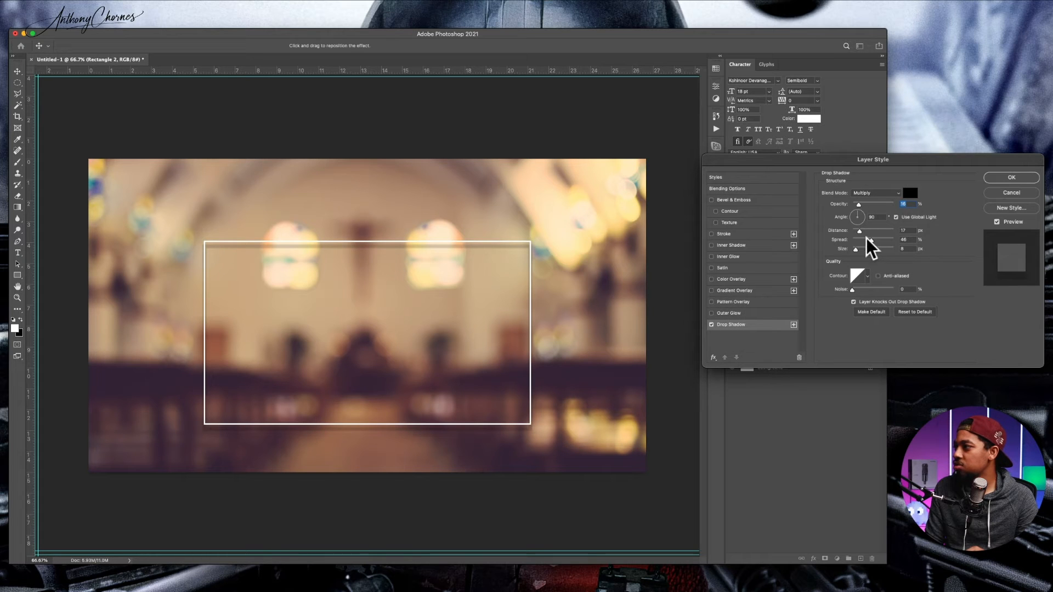
drag(854, 232, 853, 232)
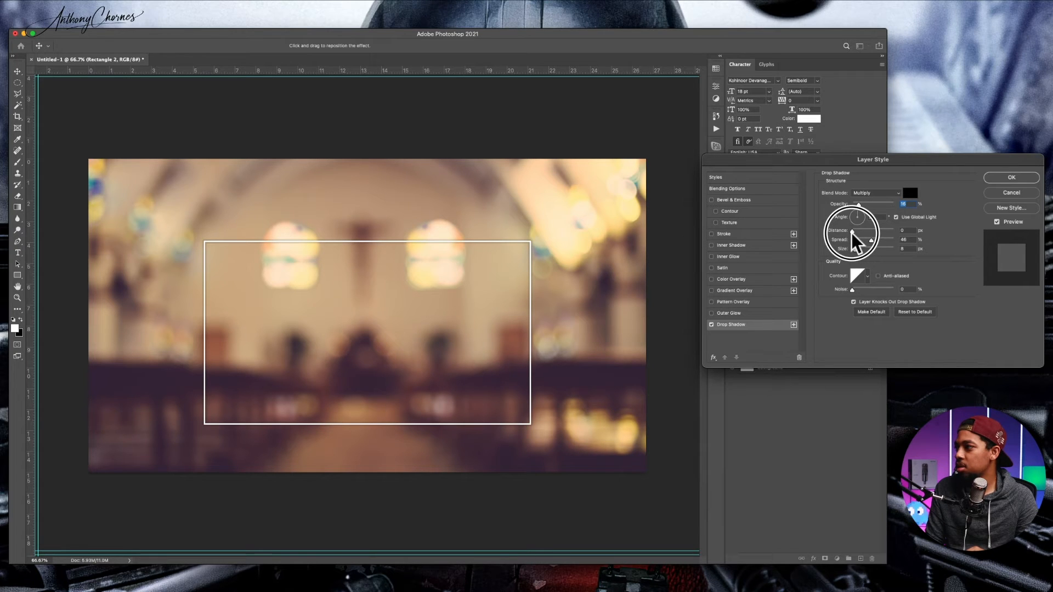
click(851, 232)
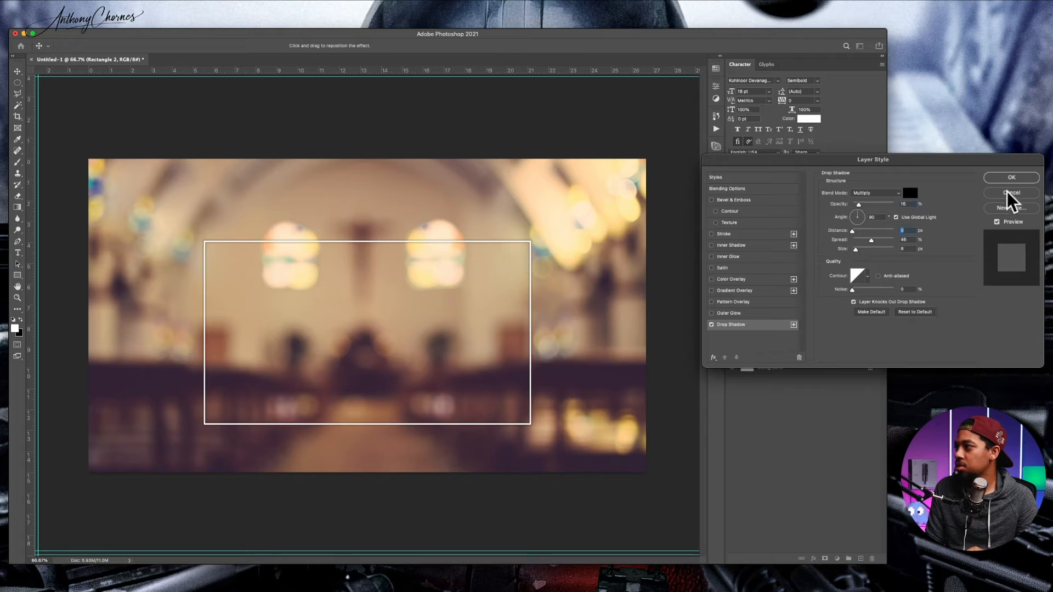
click(1009, 178)
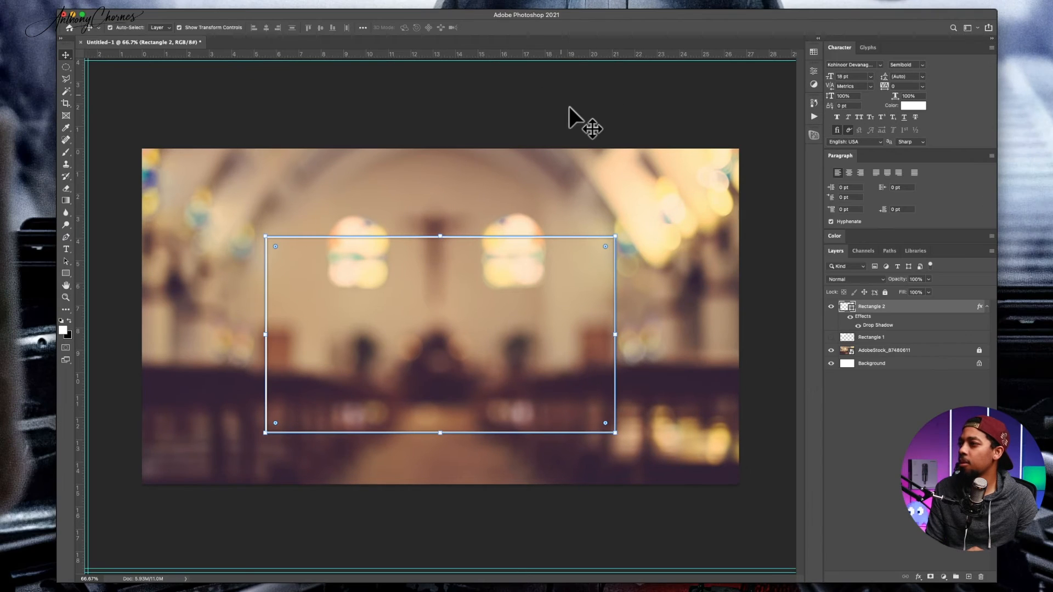
click(789, 340)
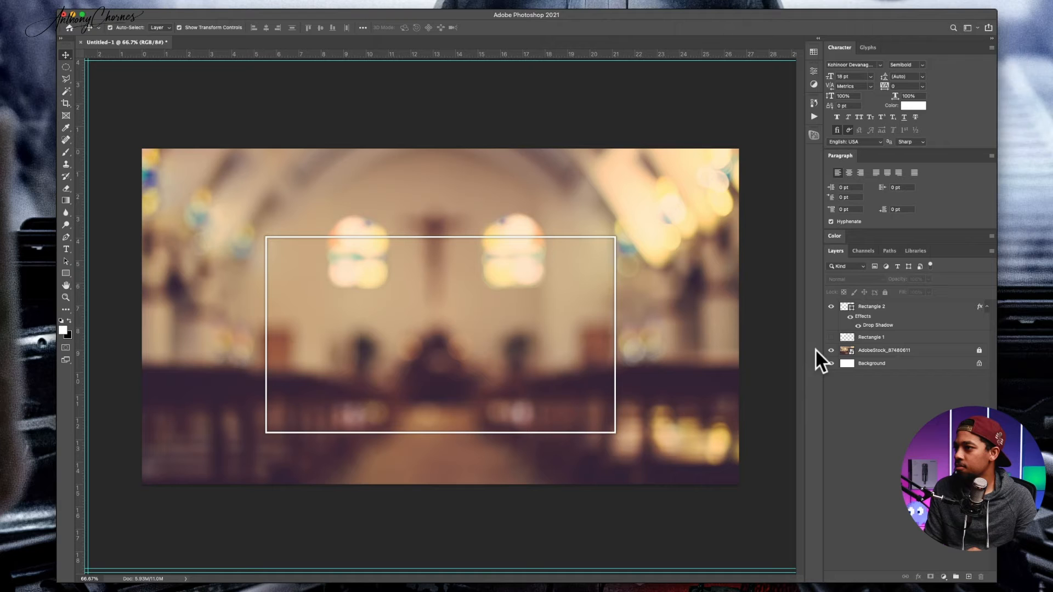
click(831, 307)
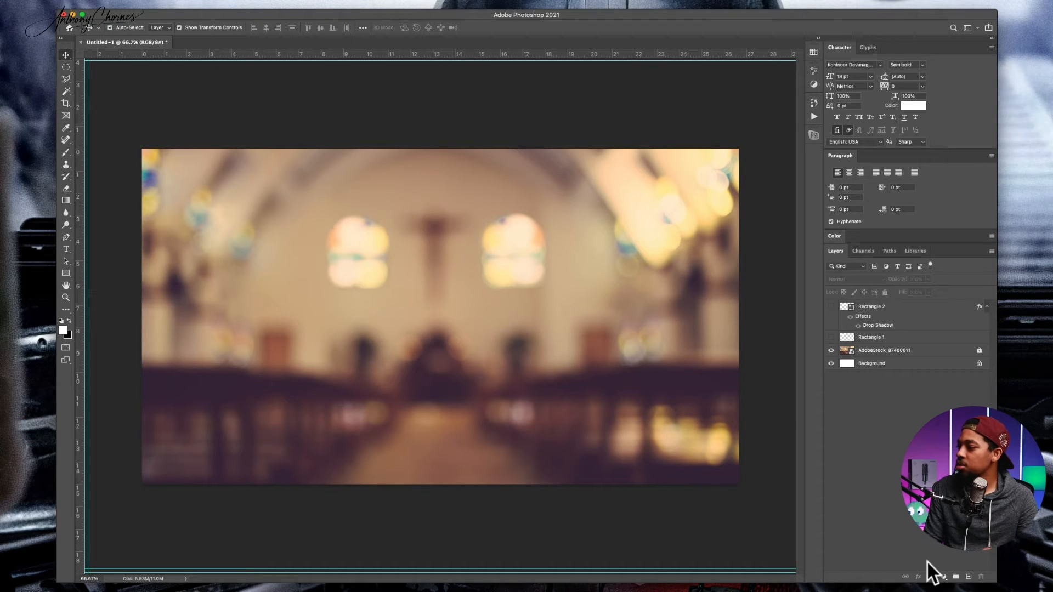
Add a new layer at the top of the stack and paint a loose white brush scribble across the canvas's middle
click(969, 577)
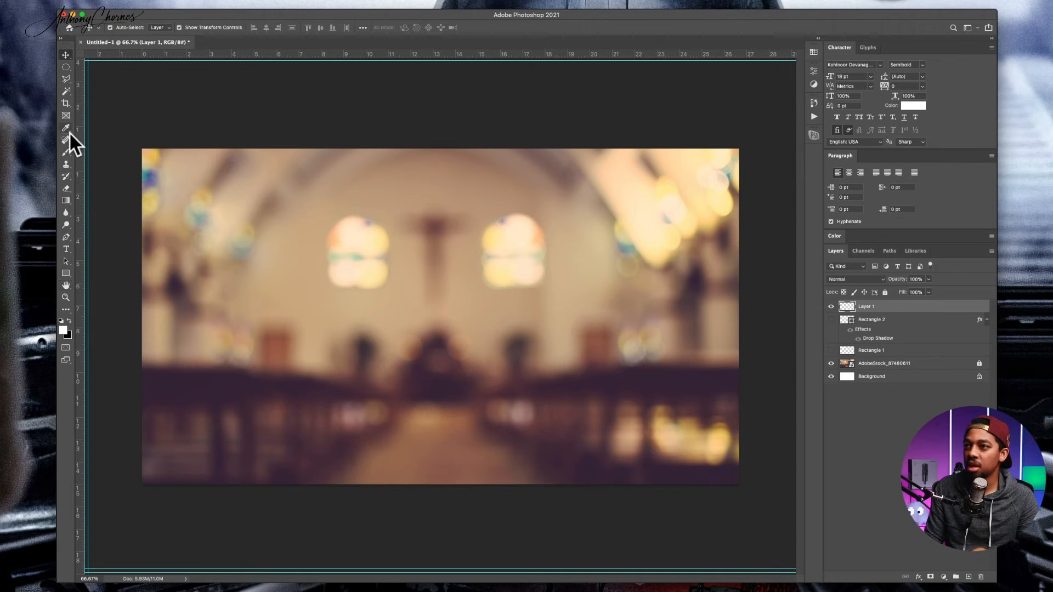
click(66, 151)
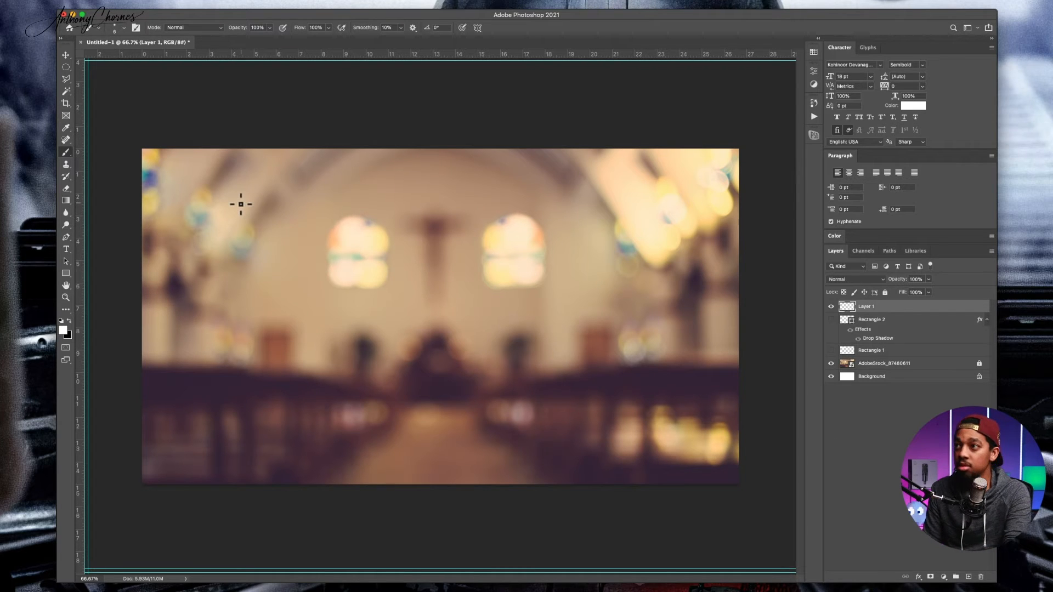
click(117, 29)
drag(121, 56, 111, 57)
mouse_move(366, 279)
mouse_down()
mouse_move(489, 313)
mouse_move(411, 224)
mouse_move(448, 267)
mouse_move(407, 308)
mouse_move(456, 331)
mouse_move(449, 406)
mouse_up()
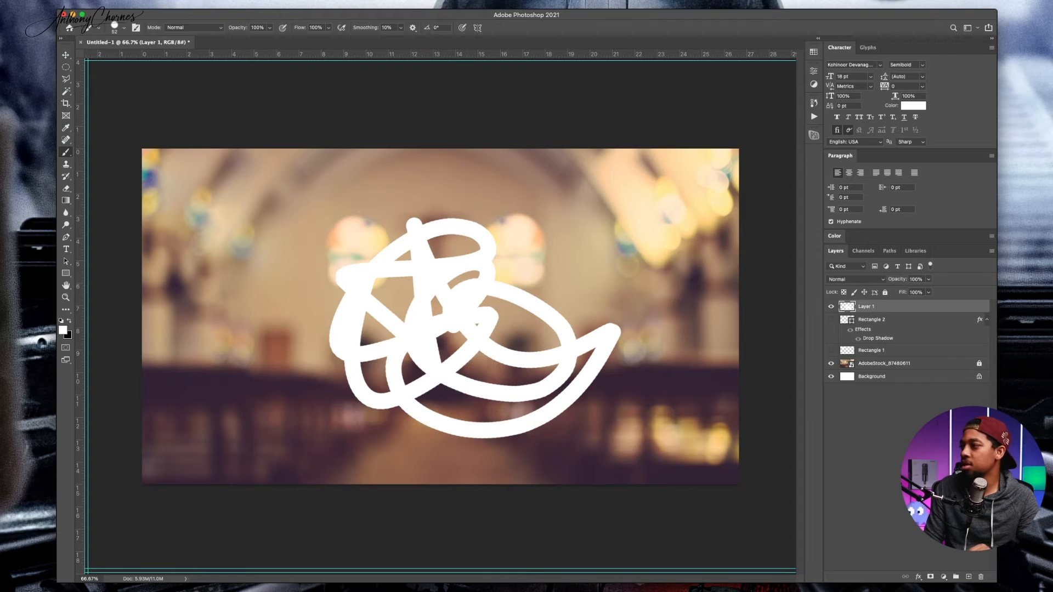
Toggle Layer 1's visibility to compare the image with and without the scribble, leaving it hidden
click(830, 307)
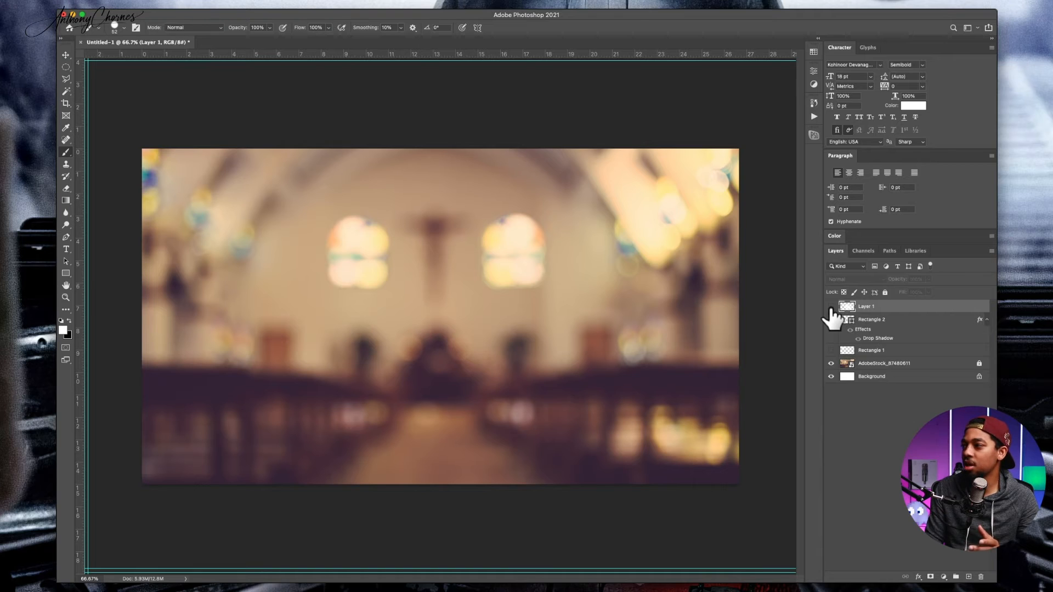
click(830, 307)
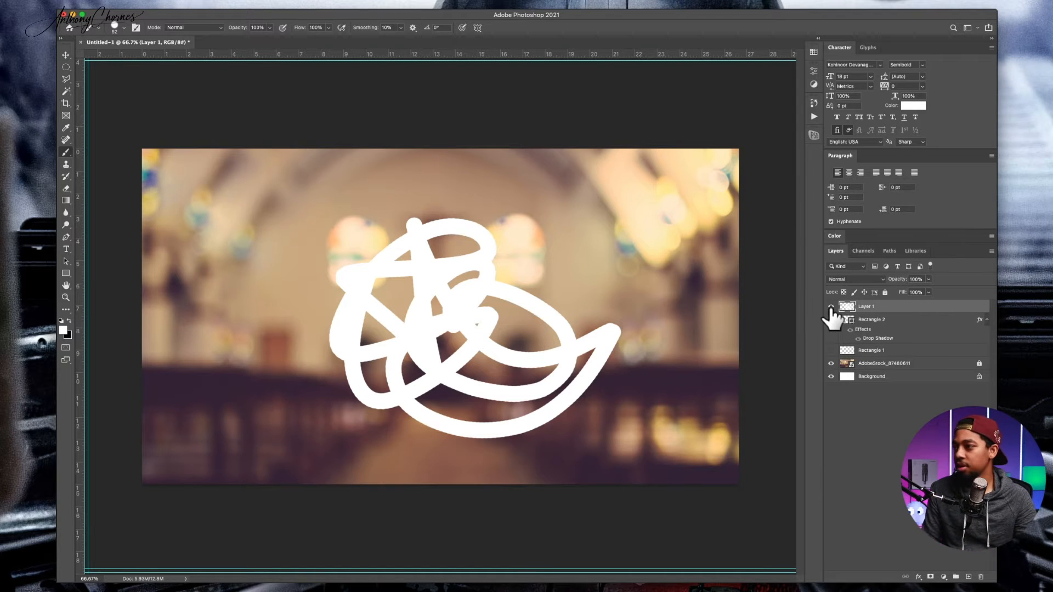
click(831, 307)
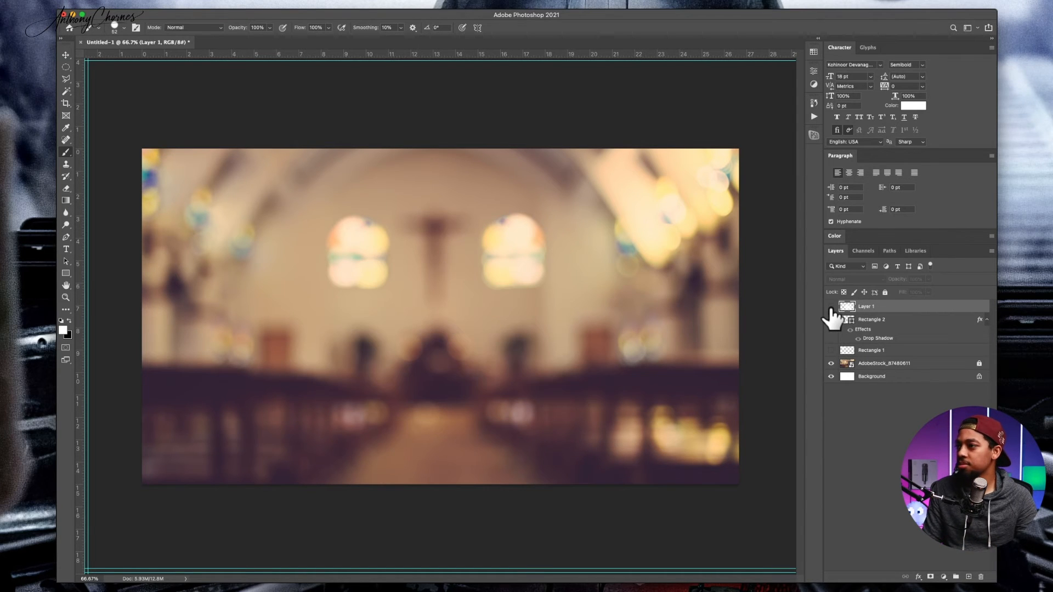
Make black the foreground colour, switch to the Gradient tool, show Layer 1 again and undo the white scribble
click(66, 55)
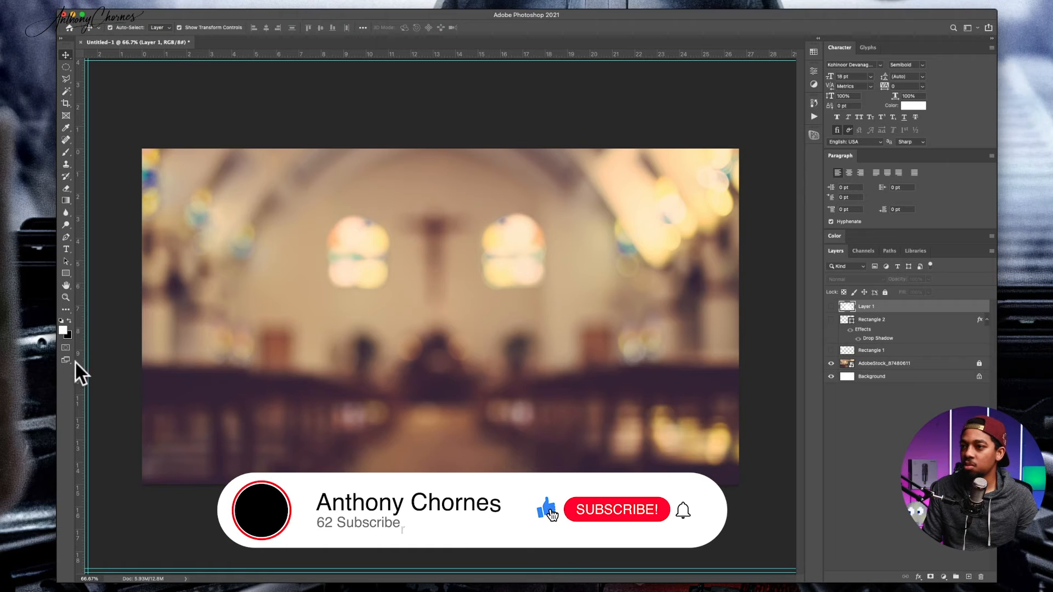
click(69, 320)
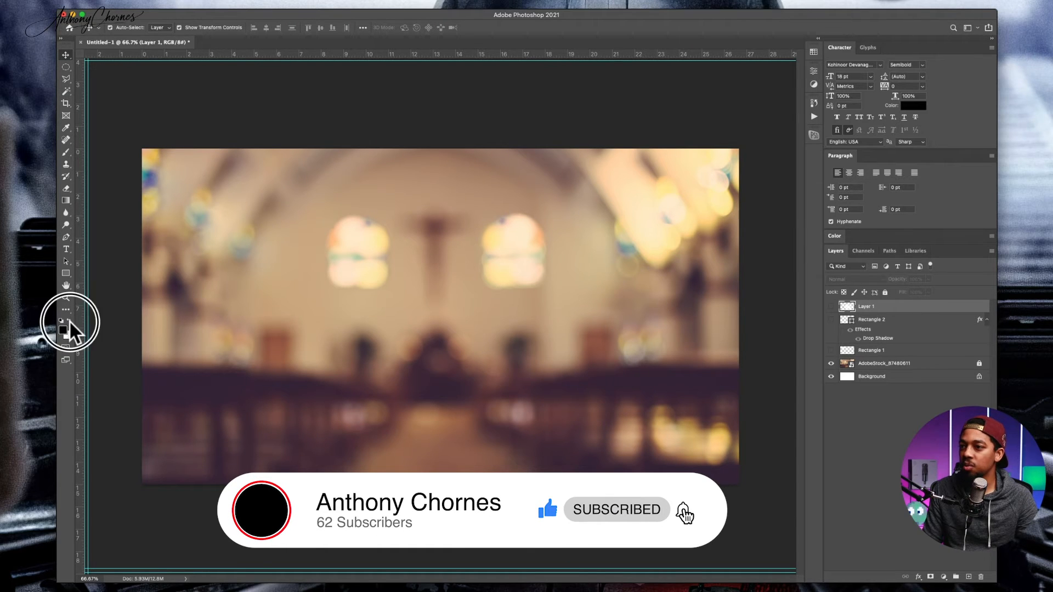
click(66, 200)
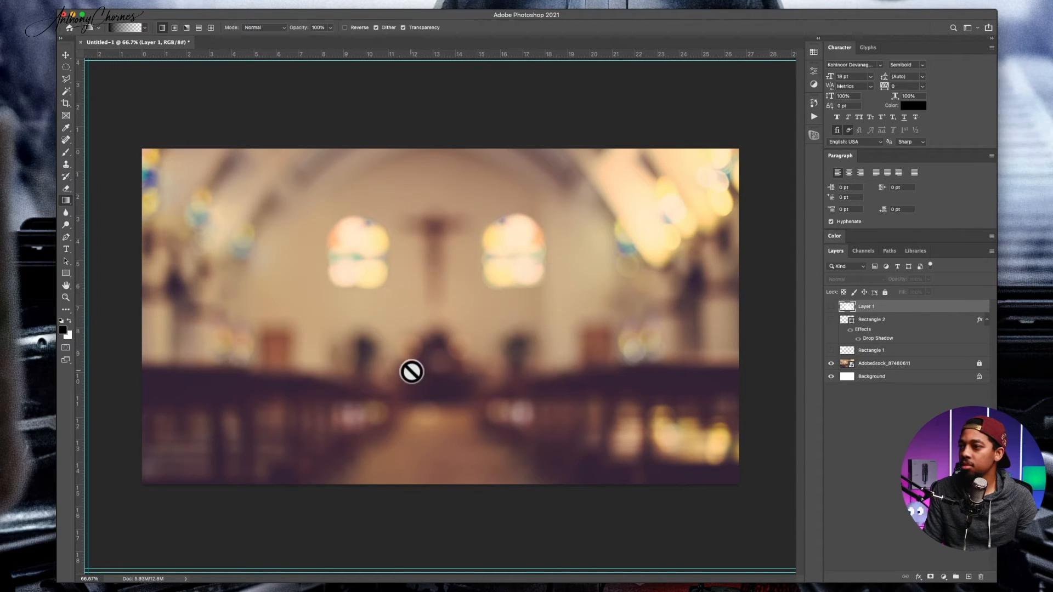
click(890, 306)
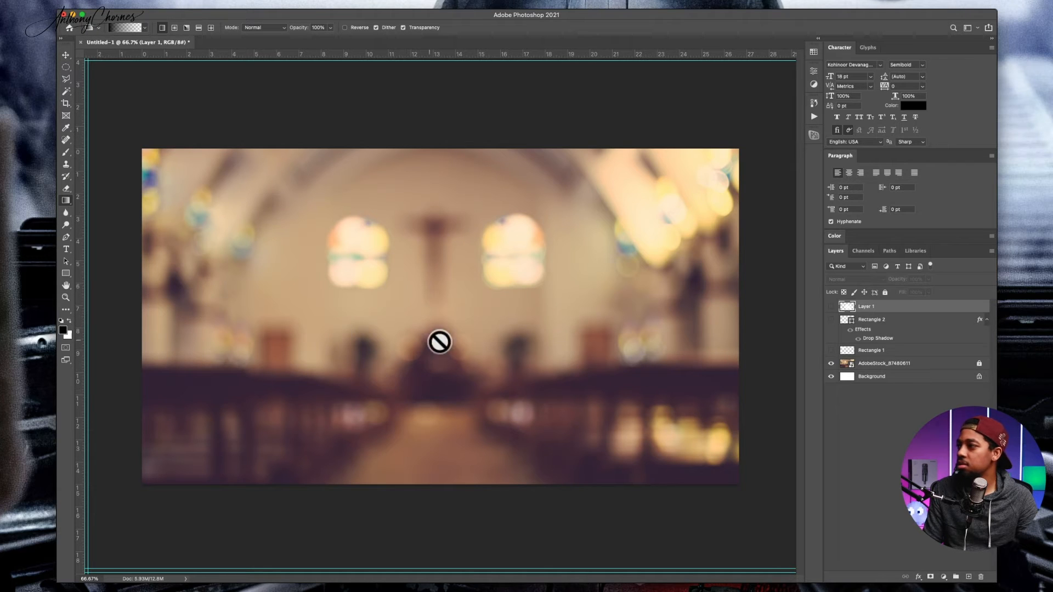
click(831, 306)
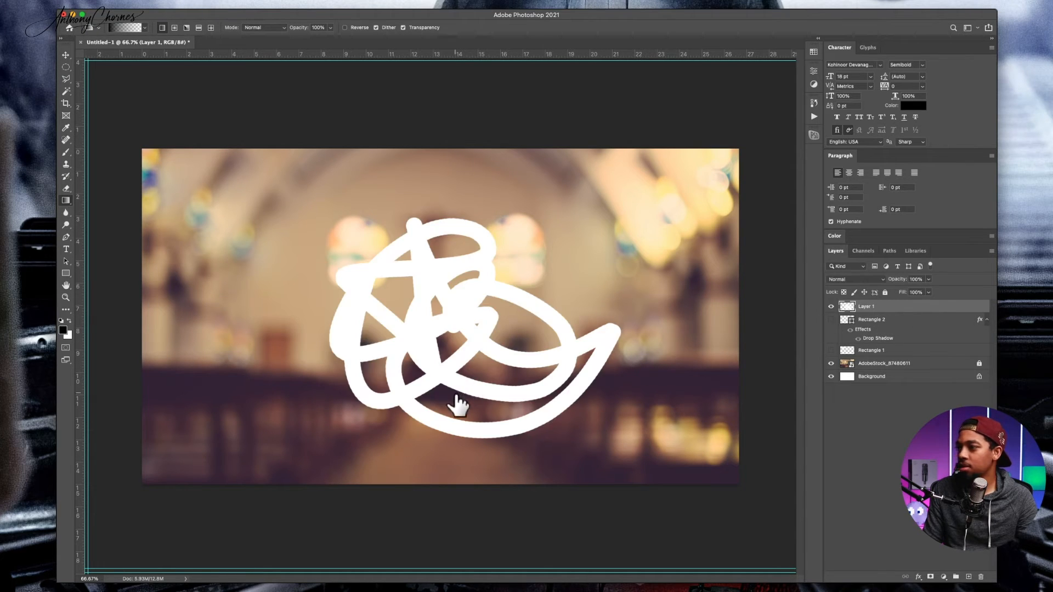
key(super+z)
key(super+z)
key(super+z)
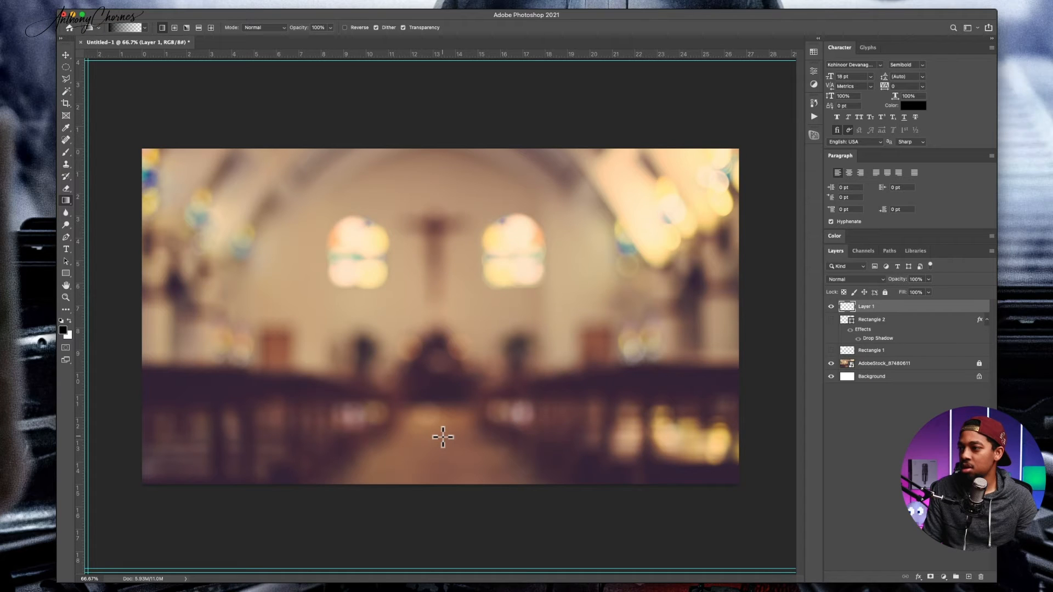
Try a vertical black-to-transparent gradient rising from the aisle to just below the windows on Layer 1, and undo it
drag(443, 437, 442, 296)
key(ctrl+z)
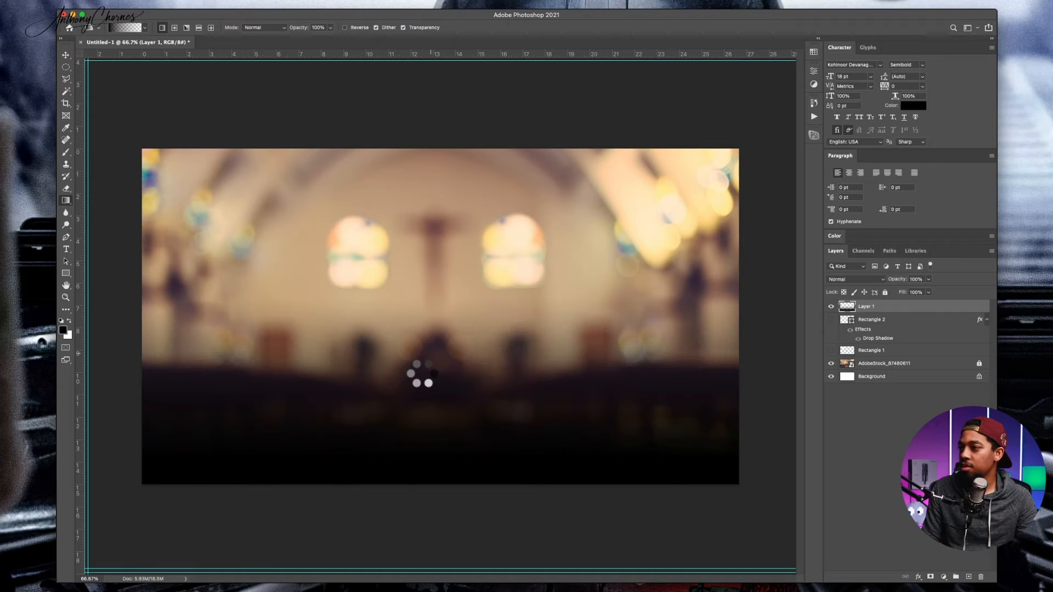
key(super+z)
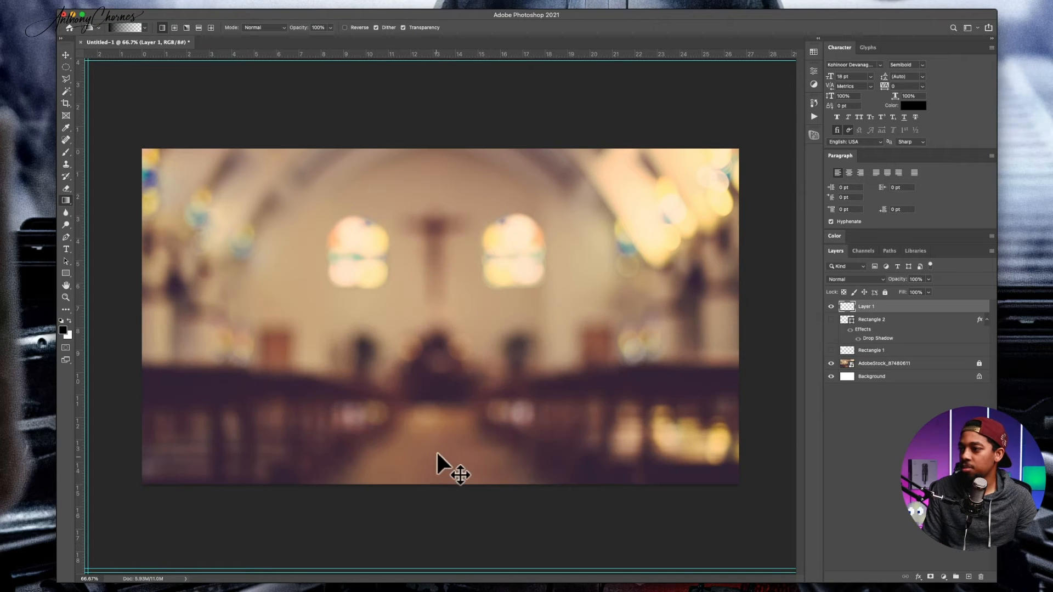
Fill Layer 1 with a black-to-transparent gradient rising from the pews to window height, and set the layer's opacity to 27%
drag(444, 398, 445, 232)
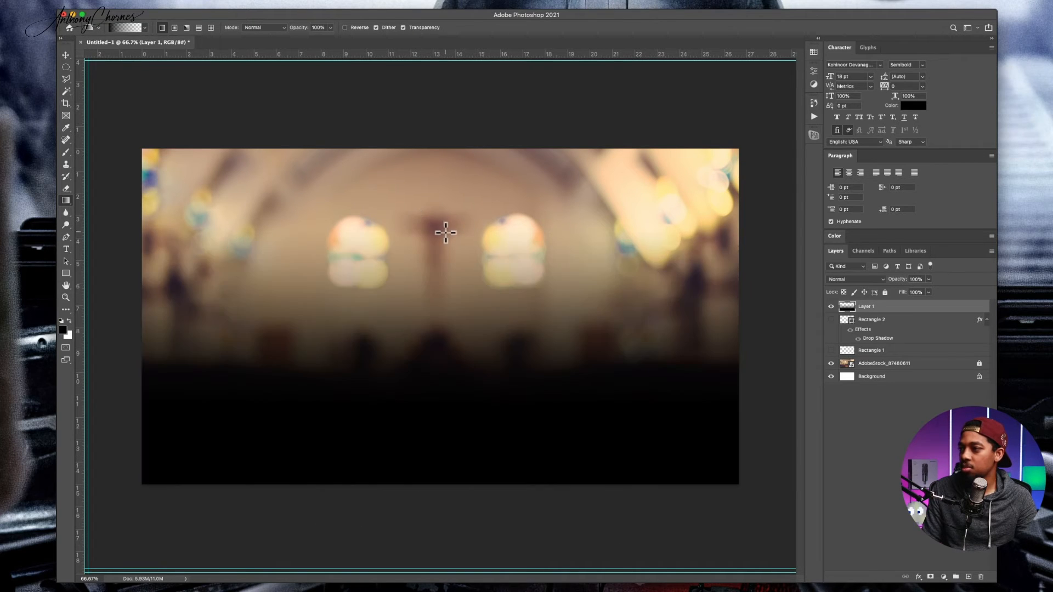
click(66, 55)
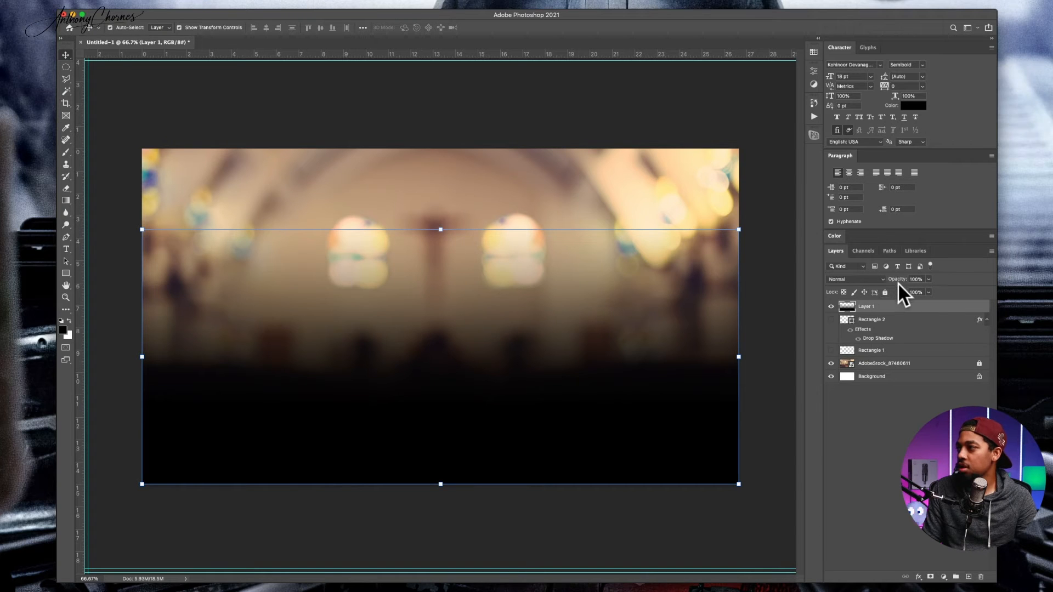
drag(897, 282, 871, 280)
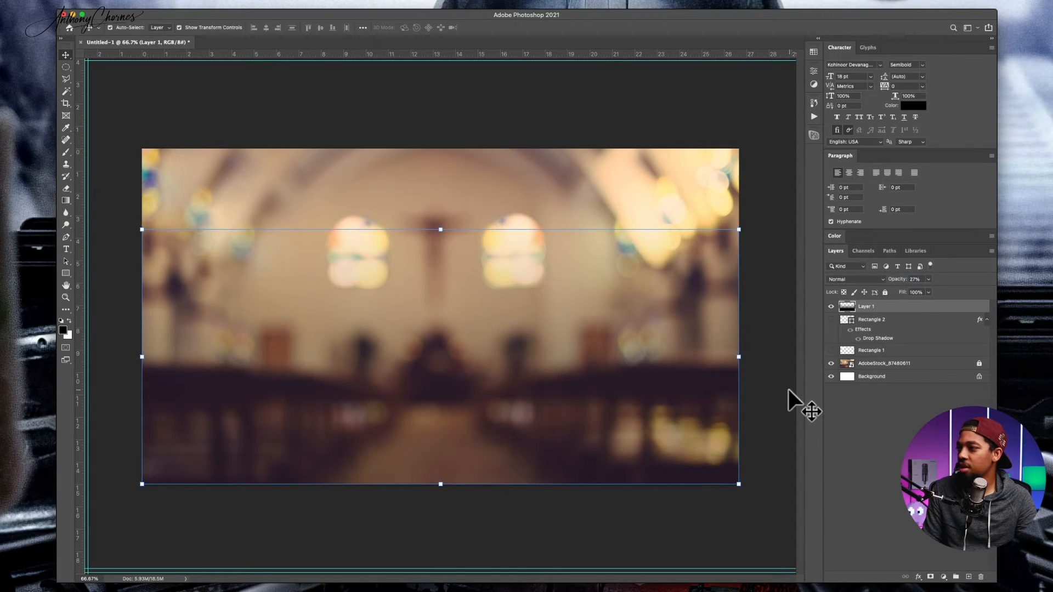
click(705, 486)
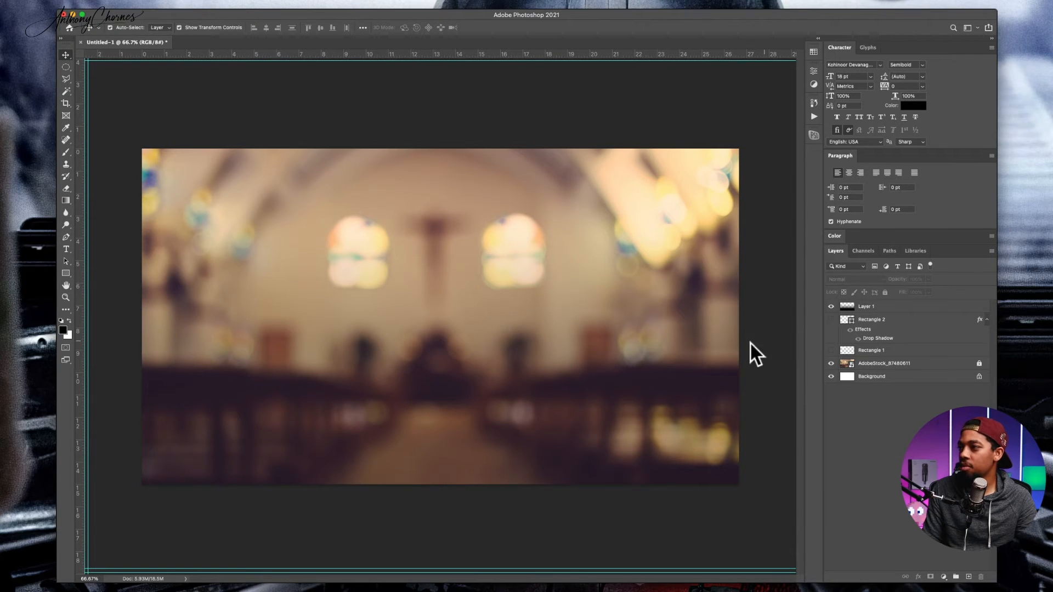
drag(845, 307, 464, 380)
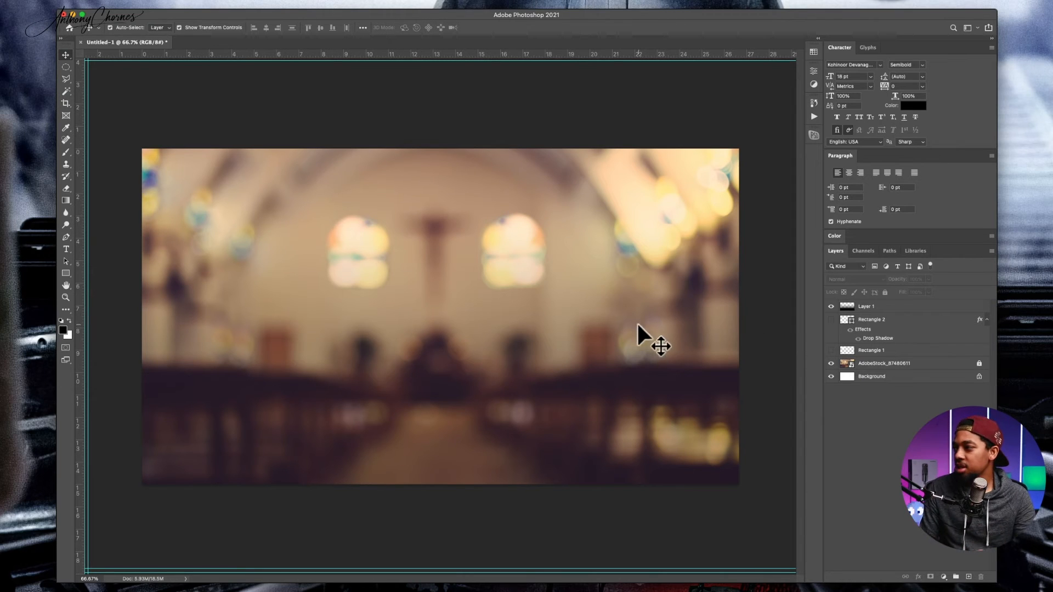
Hide Layer 1, the AdobeStock church photo and the Background layer, leaving a transparent canvas
click(831, 306)
click(831, 363)
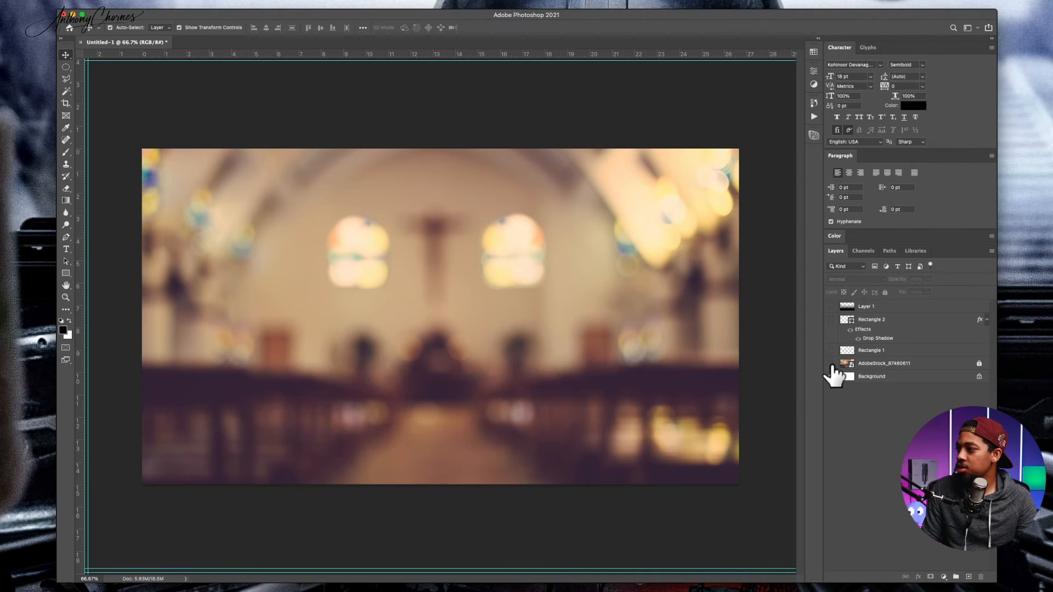
click(831, 376)
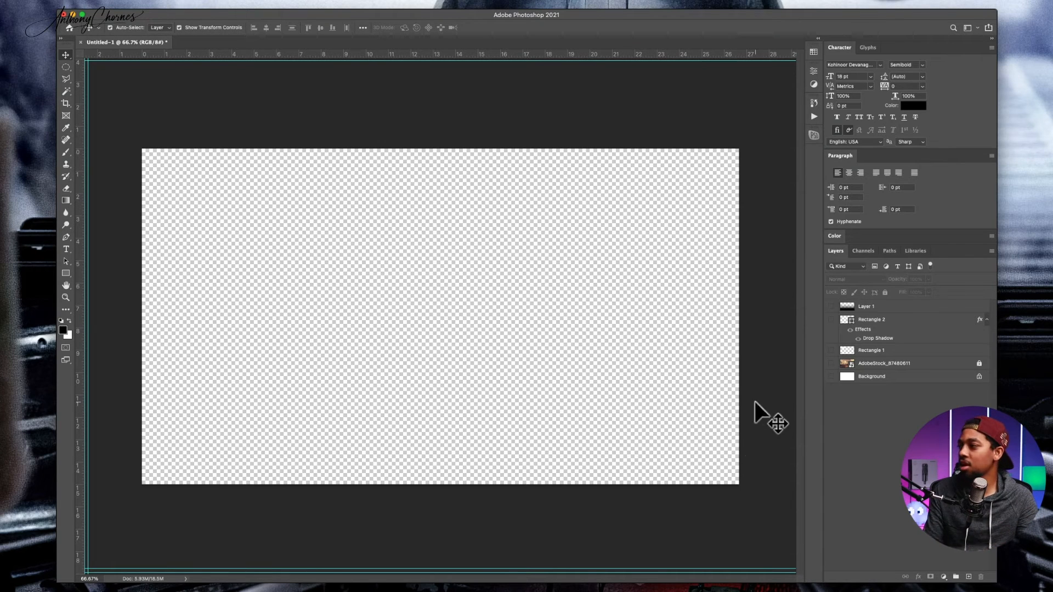
Preview the outlined frame, the dark gradient and the faded title bar individually on transparency, hiding each again
click(831, 320)
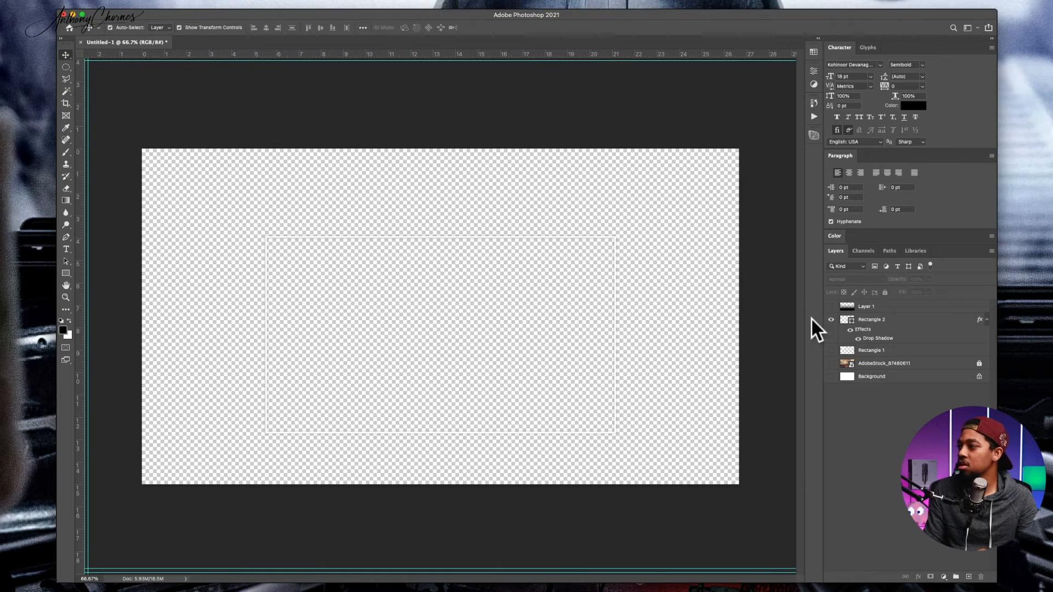
click(832, 319)
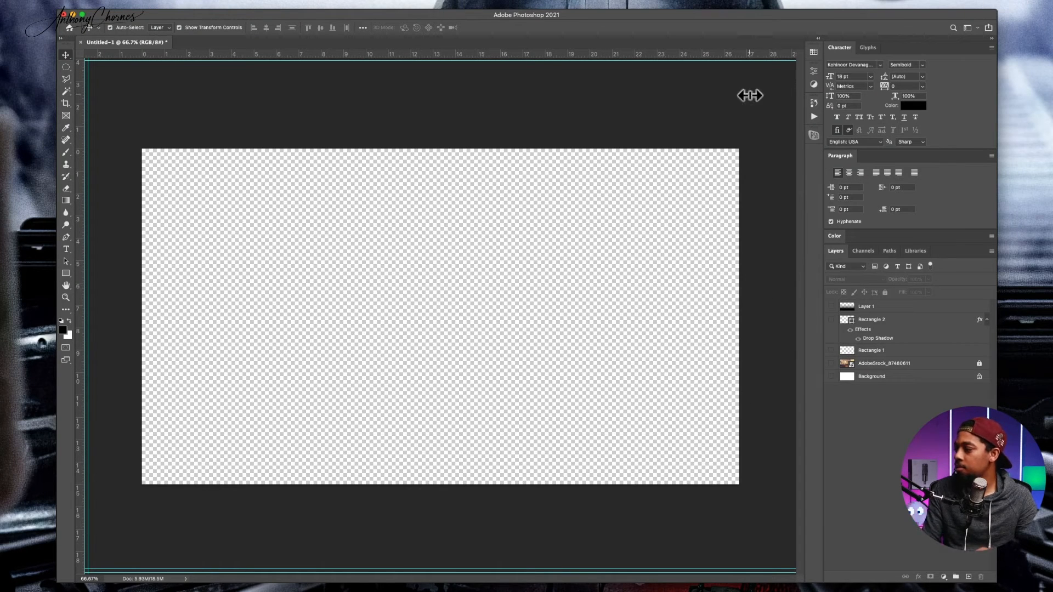
click(831, 307)
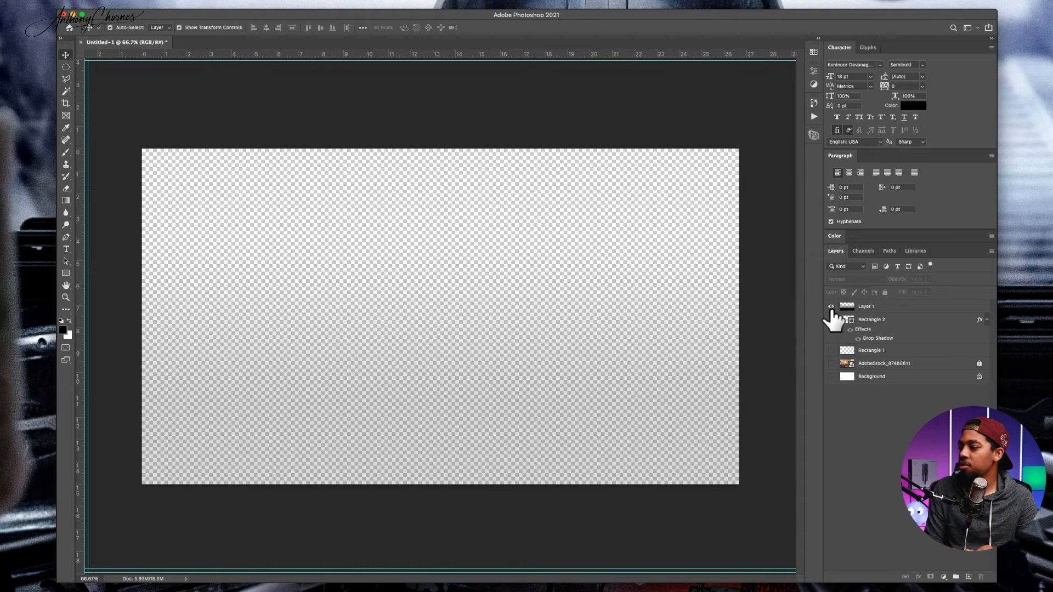
click(831, 307)
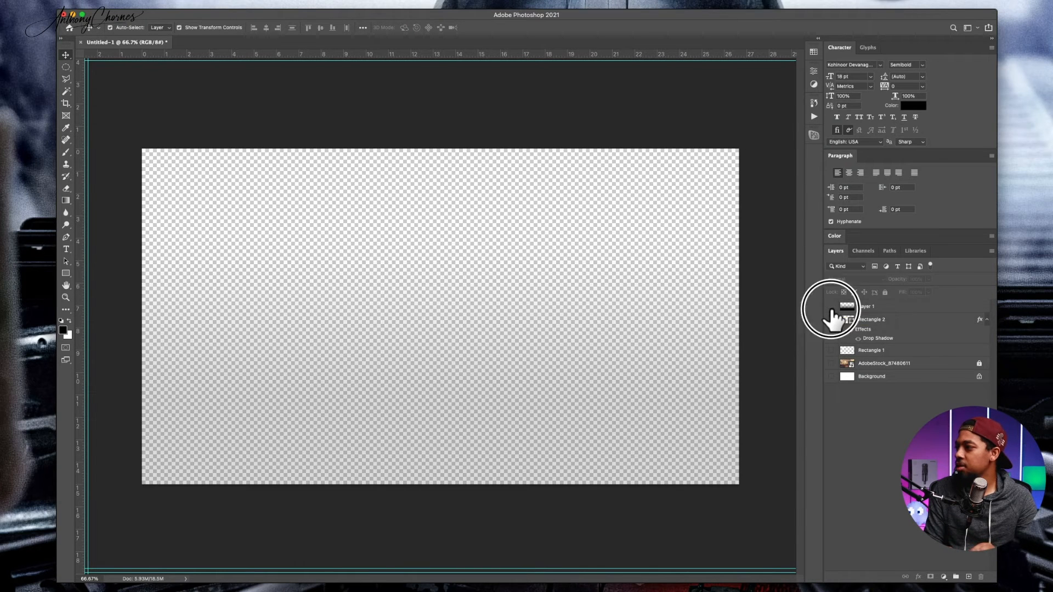
click(831, 351)
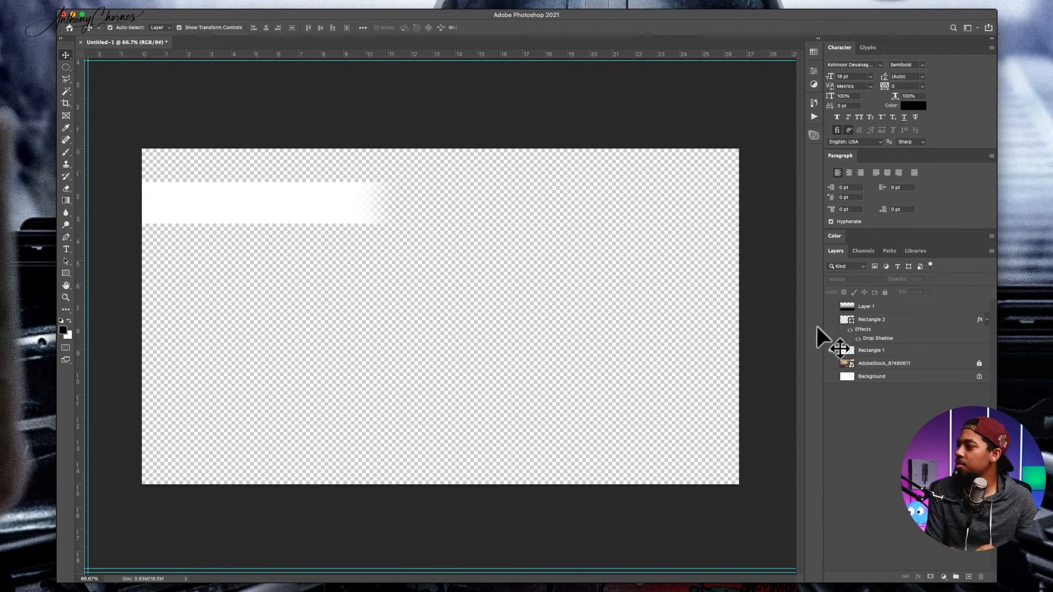
click(830, 350)
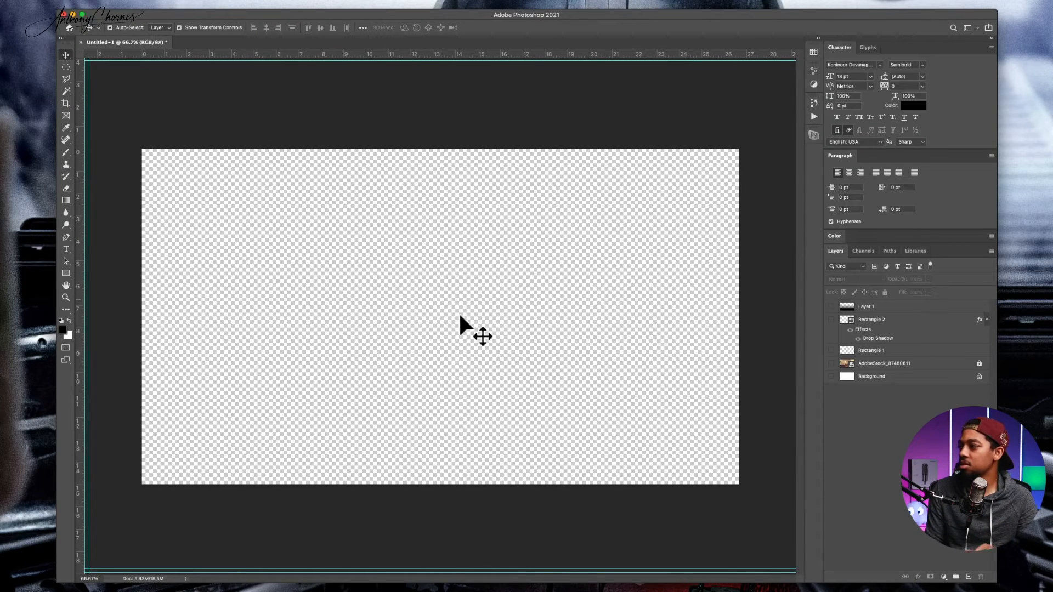
Show only Rectangle 1, start exporting it as Untitled-1.png, and cancel the save
click(831, 351)
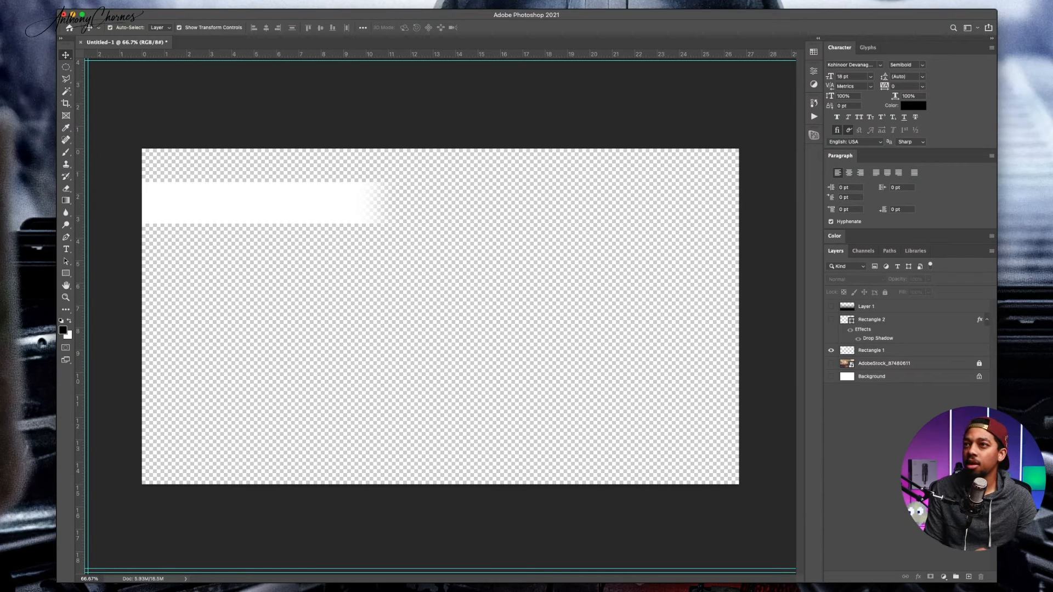
click(19, 7)
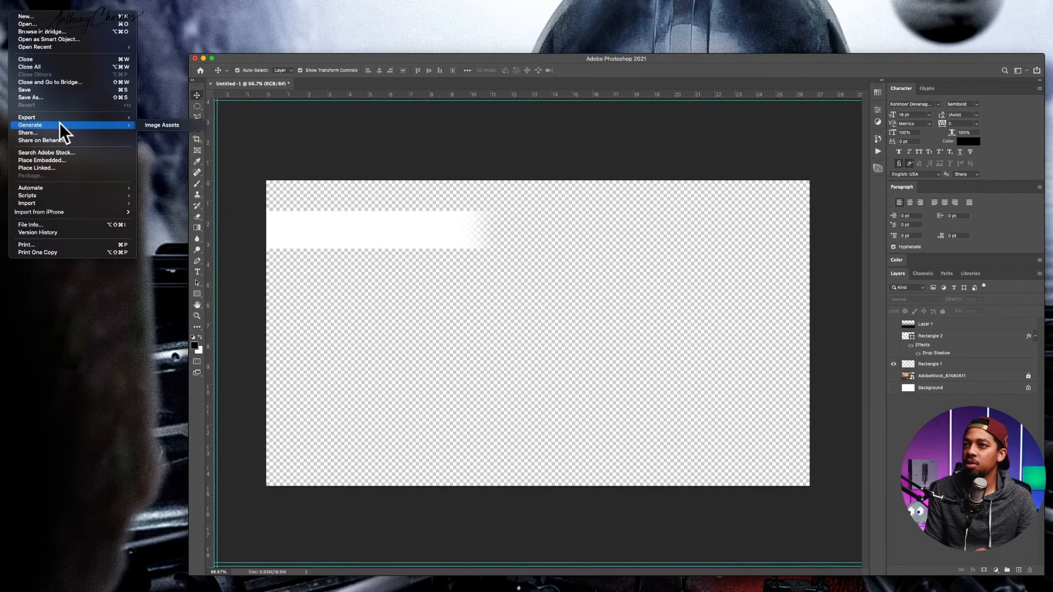
mouse_move(62, 119)
click(143, 116)
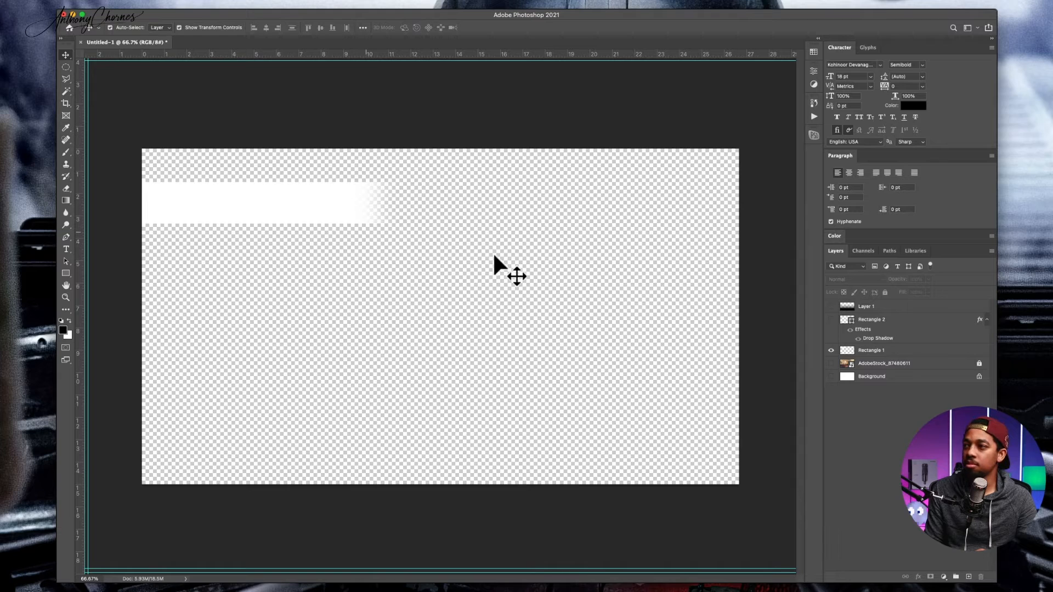
drag(561, 54, 500, 129)
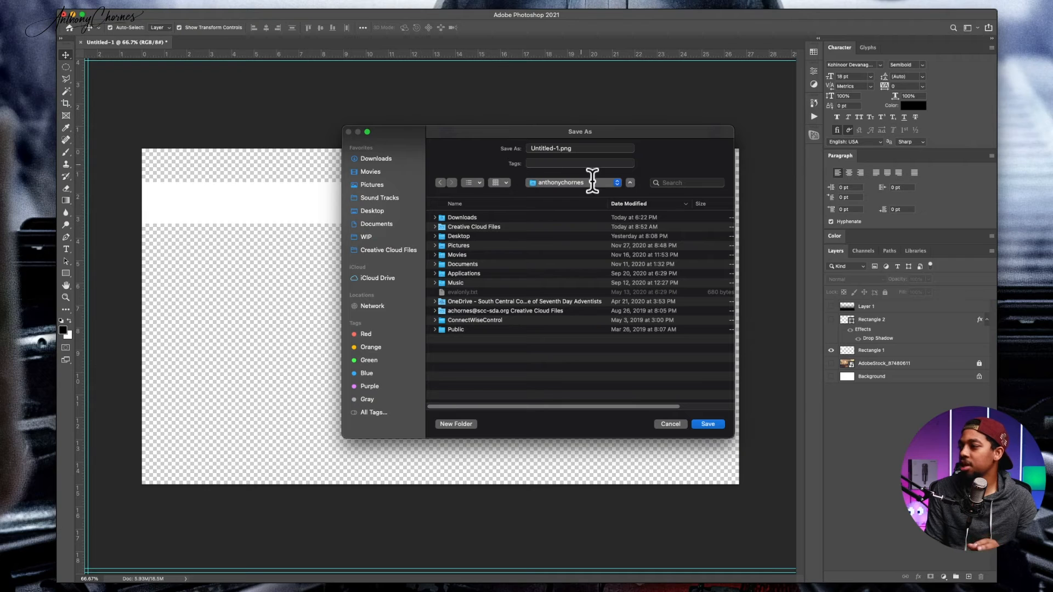
click(670, 424)
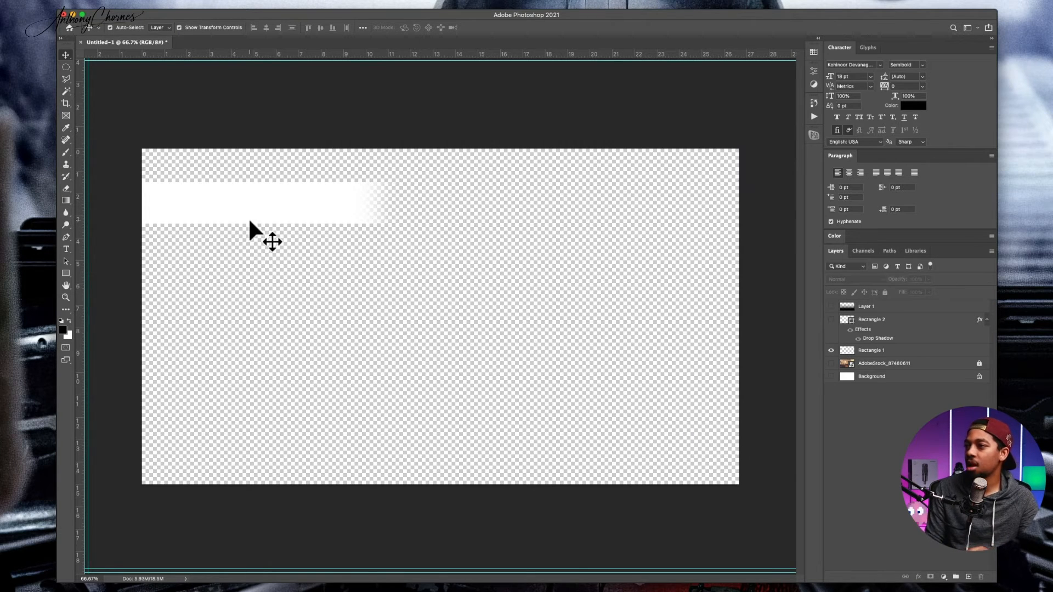
Hide the Rectangle 1 title bar and show the Rectangle 2 outlined frame alone on the transparent canvas
click(252, 220)
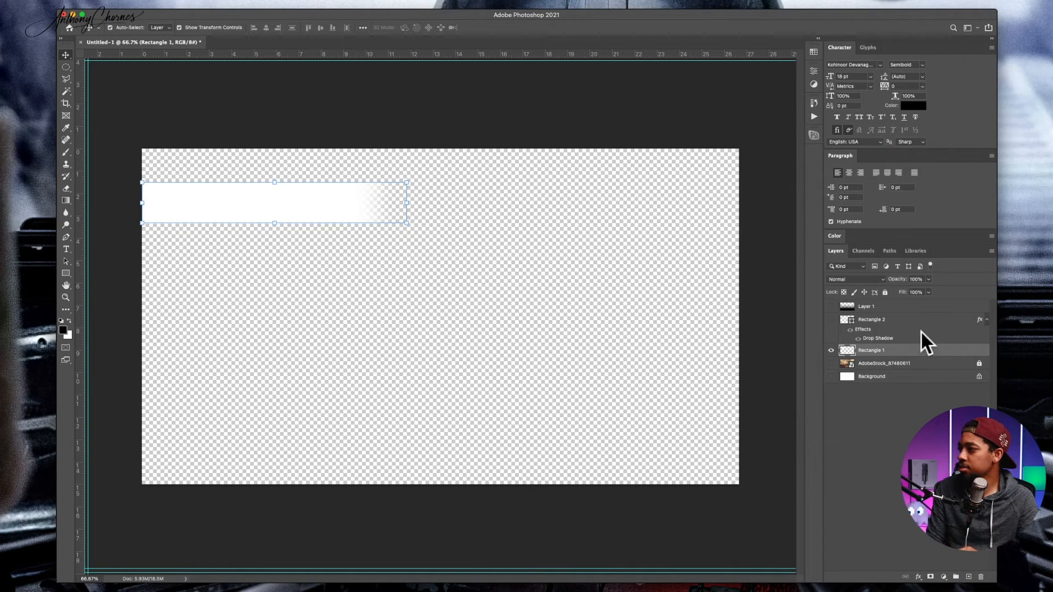
click(831, 350)
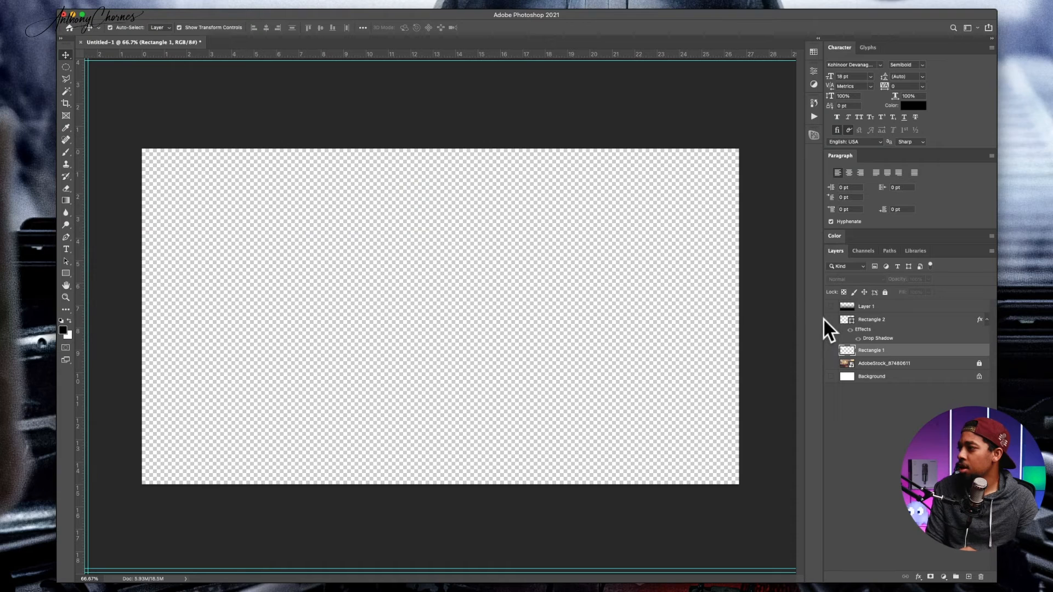
click(831, 320)
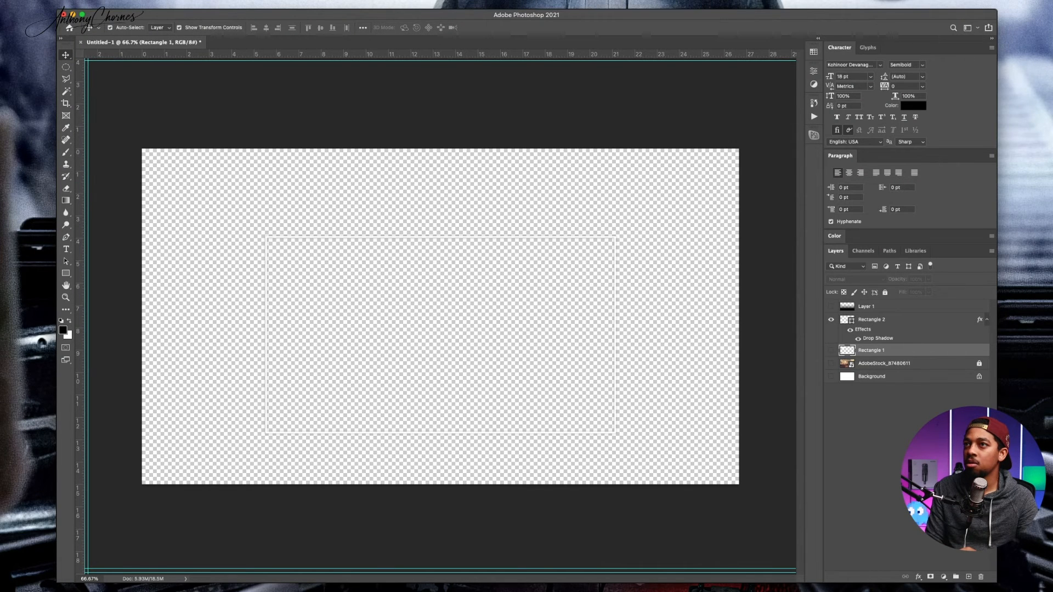
Start a quick PNG export of the Rectangle 2 frame as Untitled-1.png and cancel the save
click(19, 5)
mouse_move(47, 118)
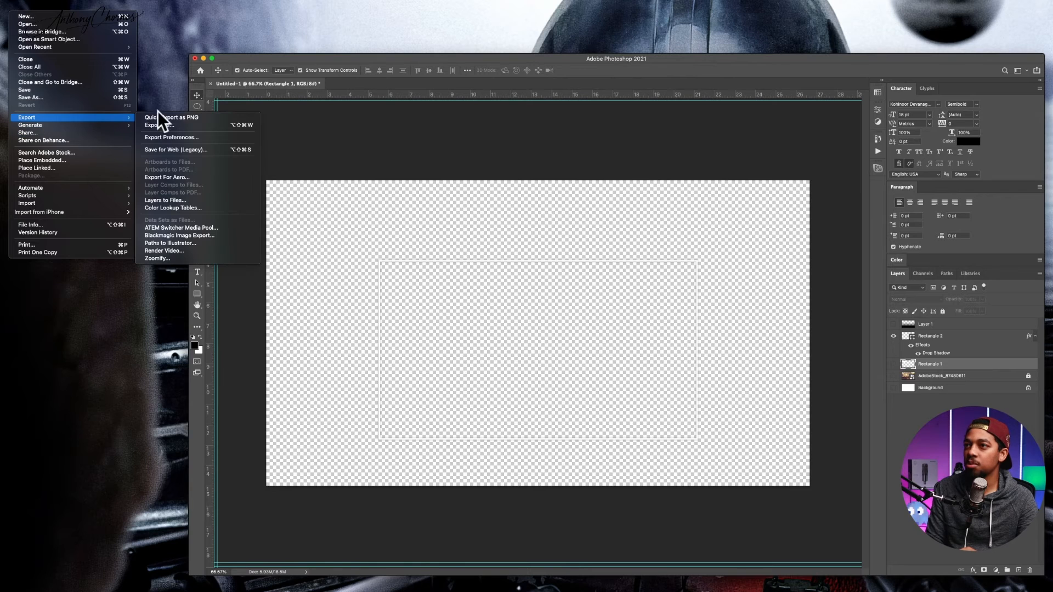
click(169, 119)
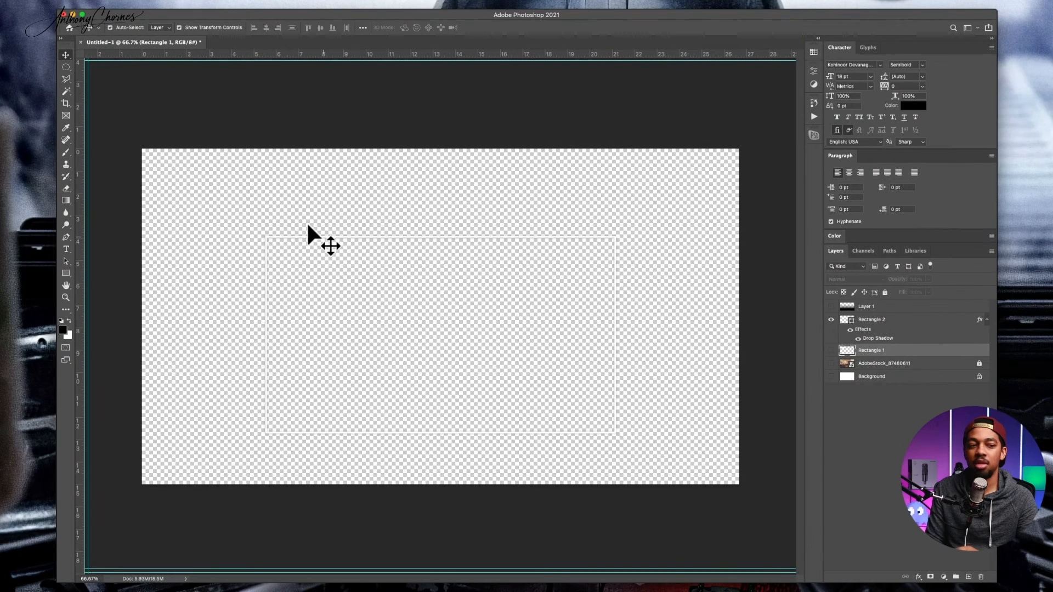
drag(574, 63, 492, 134)
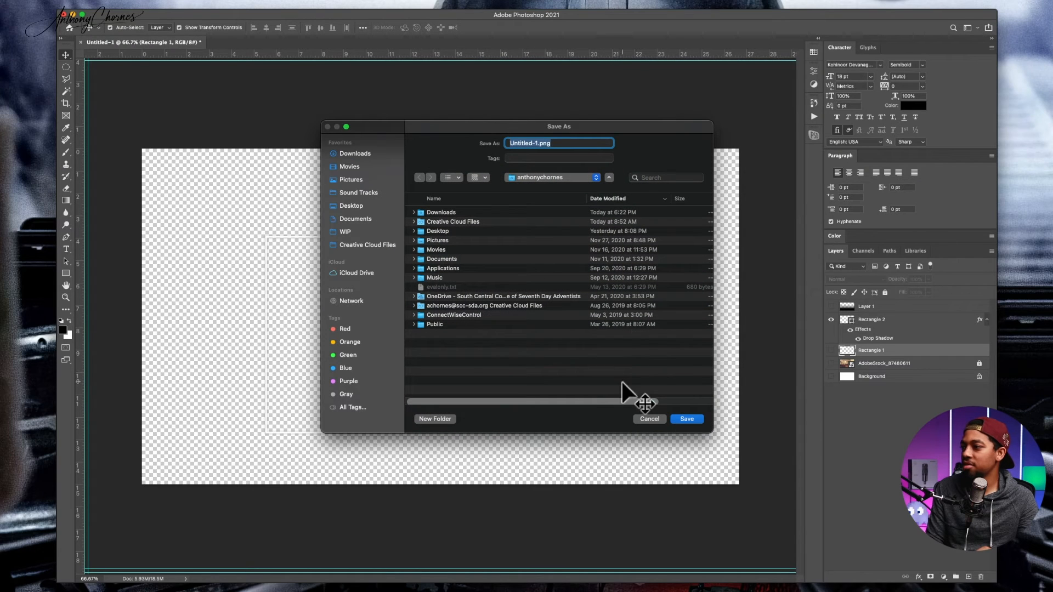
click(650, 418)
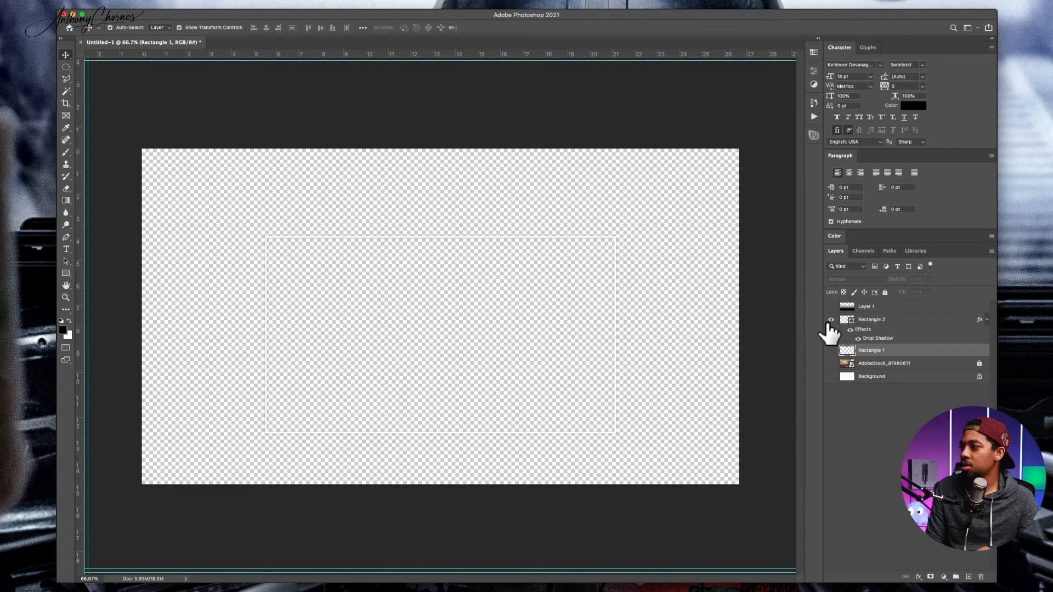
Hide the Rectangle 2 frame, preview the Layer 1 gradient alone on transparency, and hide it again
click(831, 320)
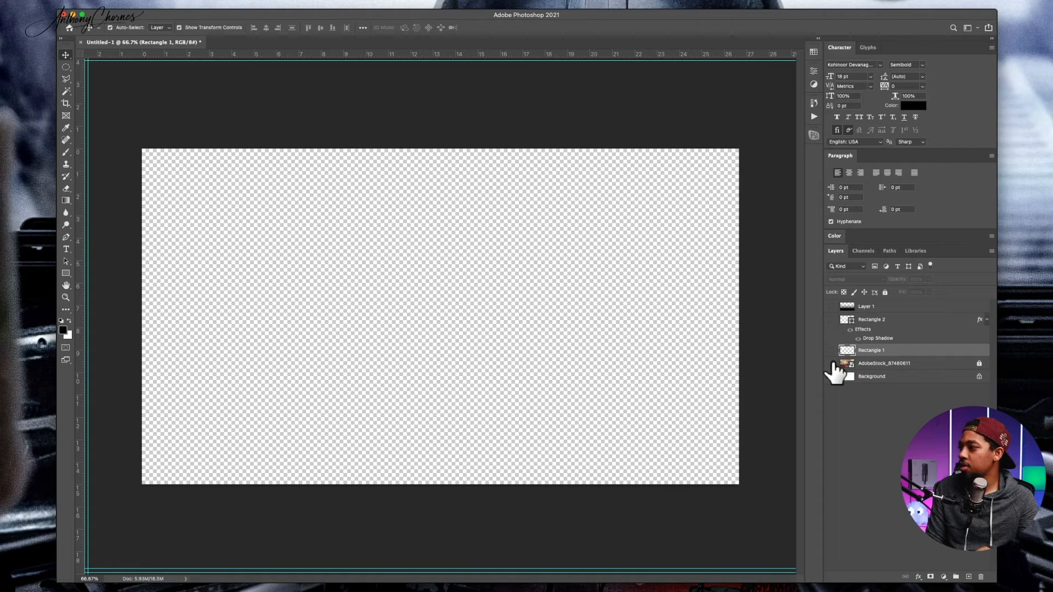
click(831, 307)
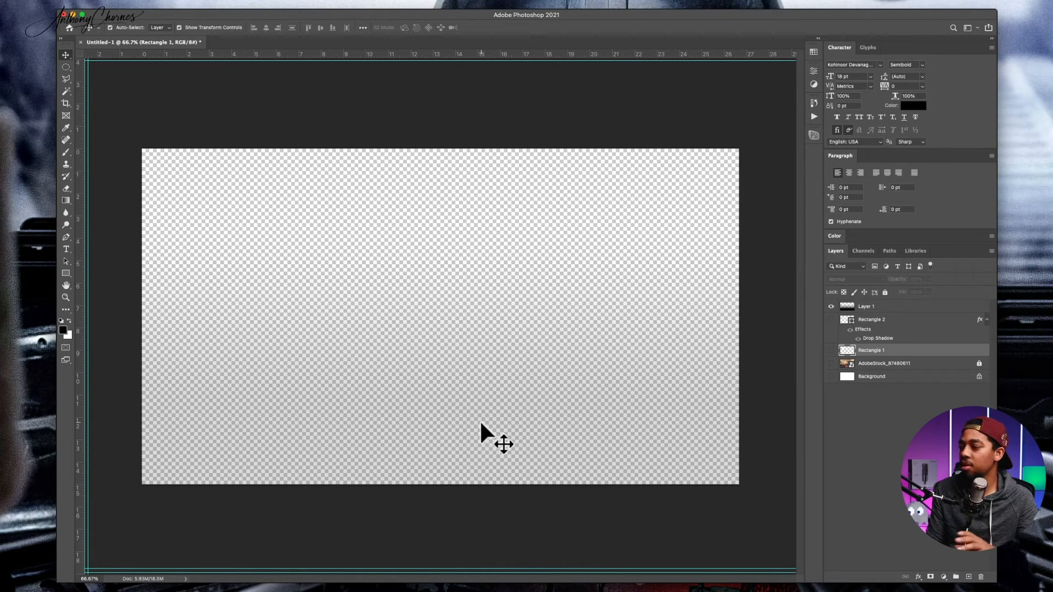
click(831, 307)
click(832, 319)
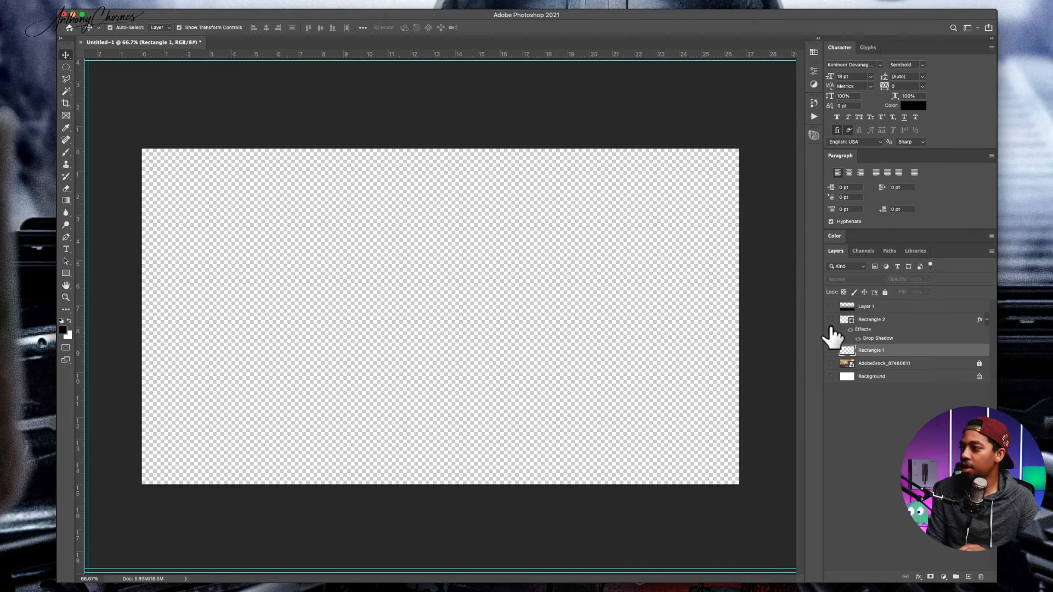
click(833, 335)
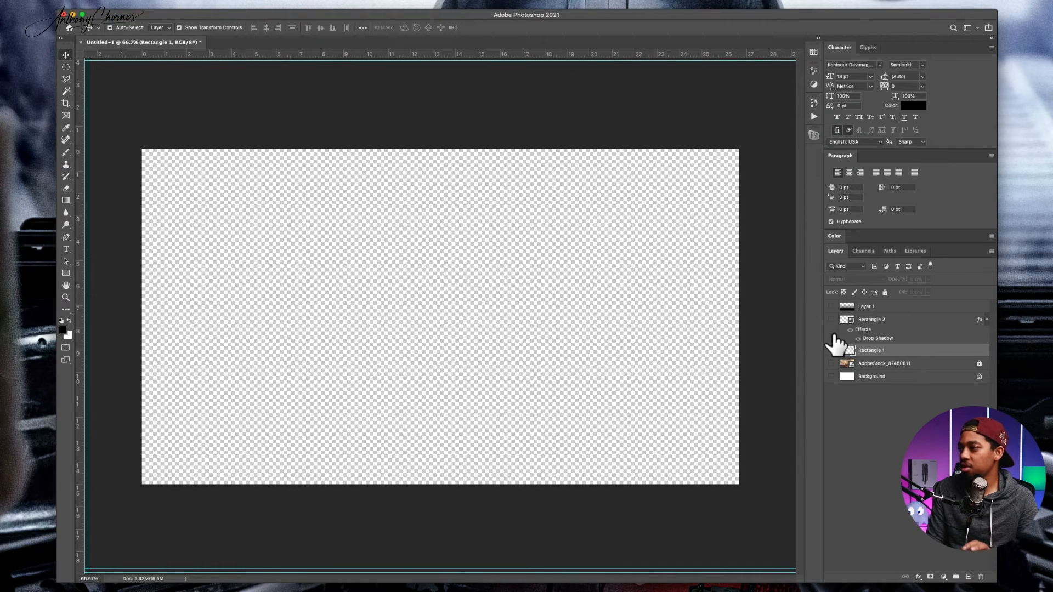
click(833, 335)
click(834, 337)
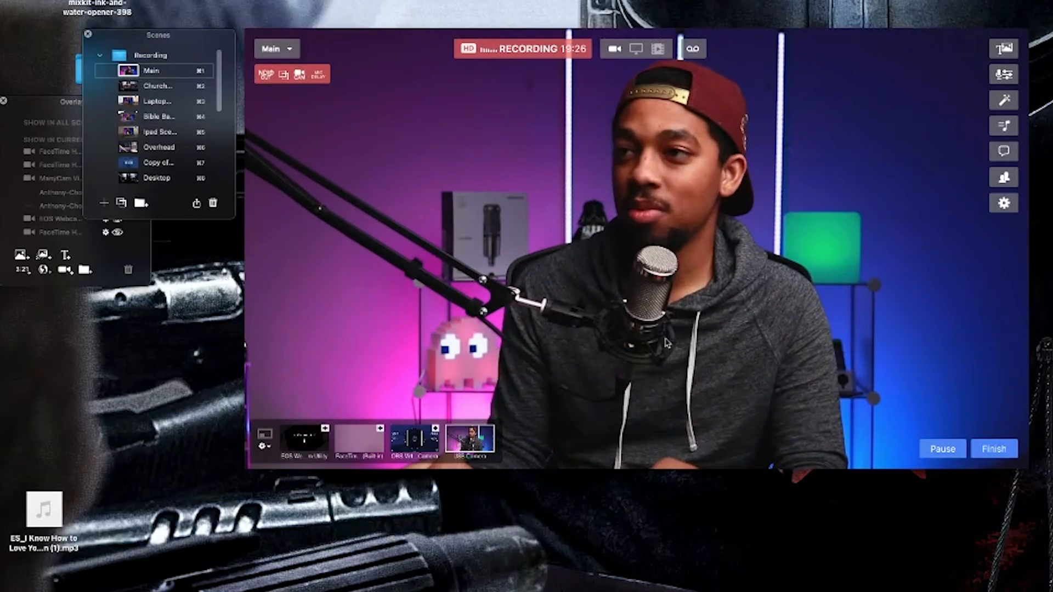
Switch to Ecamm Live and create a new scene with the blurred church image as its full background
click(104, 205)
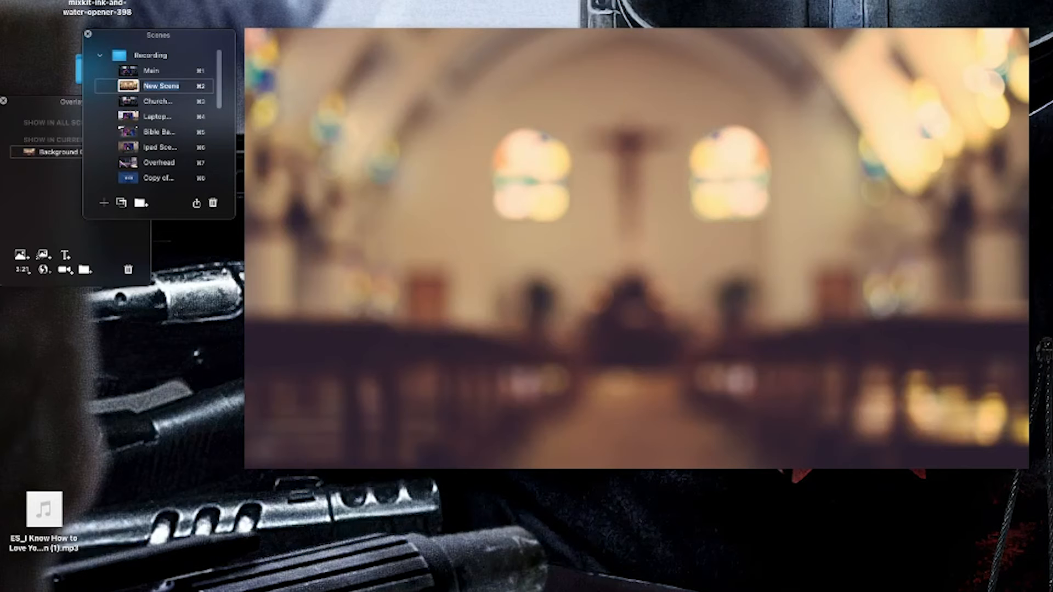
key(Return)
Try Logo-white.png as a small overlay in the upper-right area of the scene, and delete it
drag(923, 170, 891, 197)
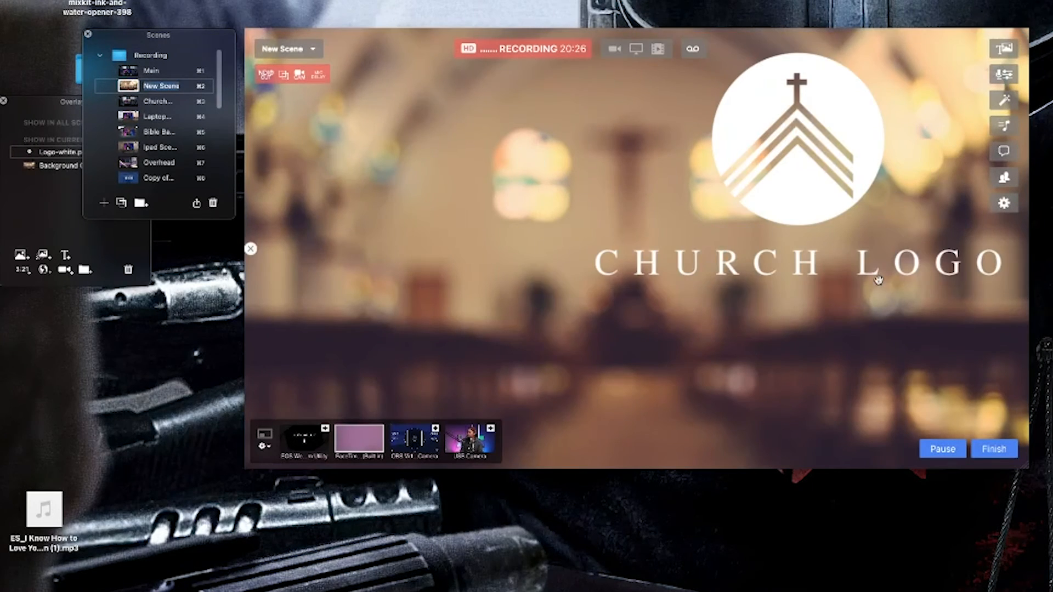
click(905, 267)
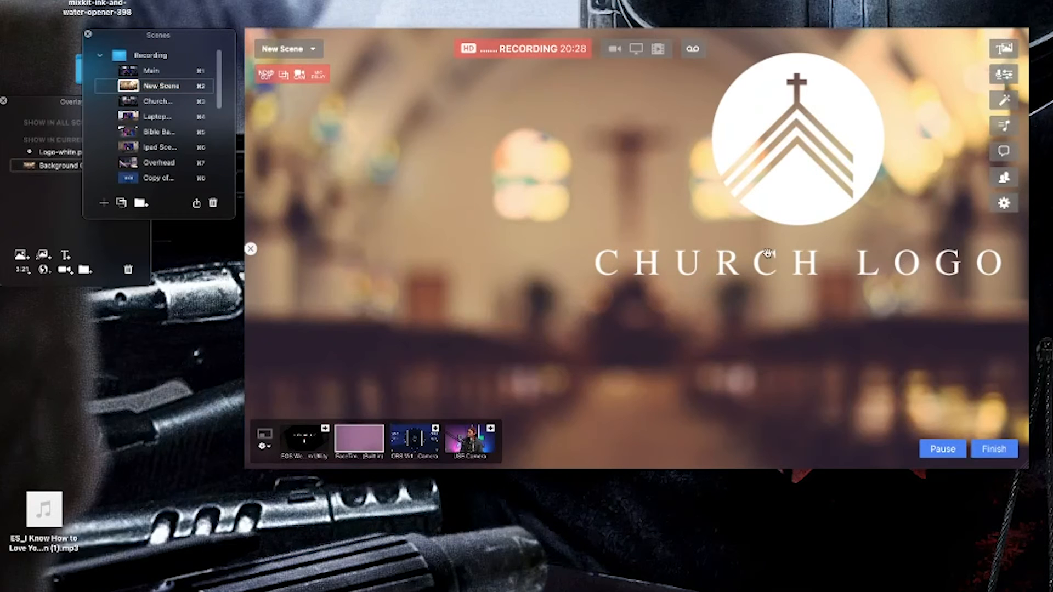
click(705, 195)
click(791, 163)
drag(790, 163, 791, 164)
drag(1016, 285, 669, 128)
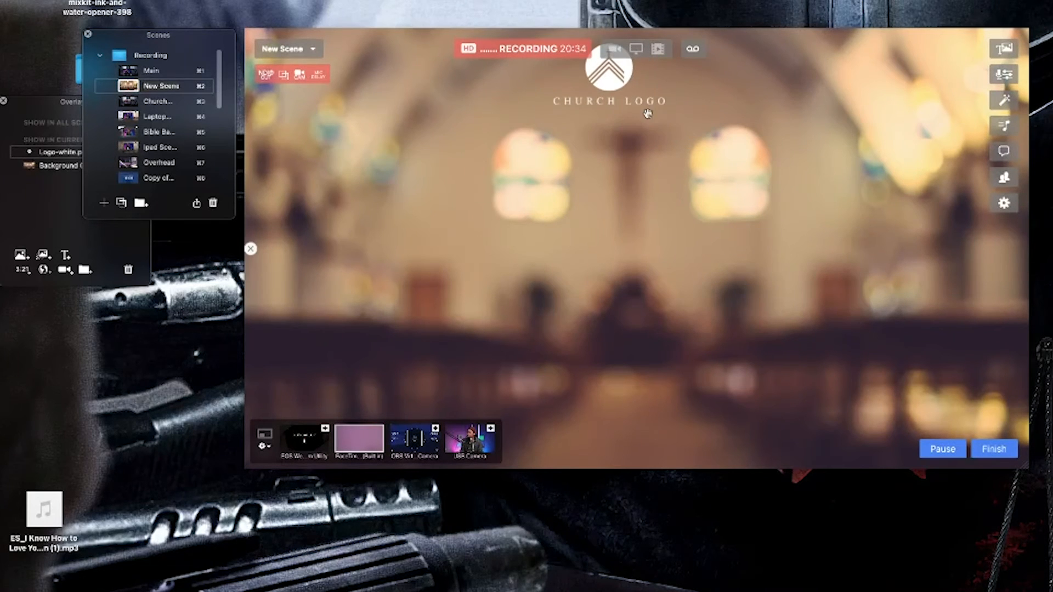
drag(618, 81, 868, 124)
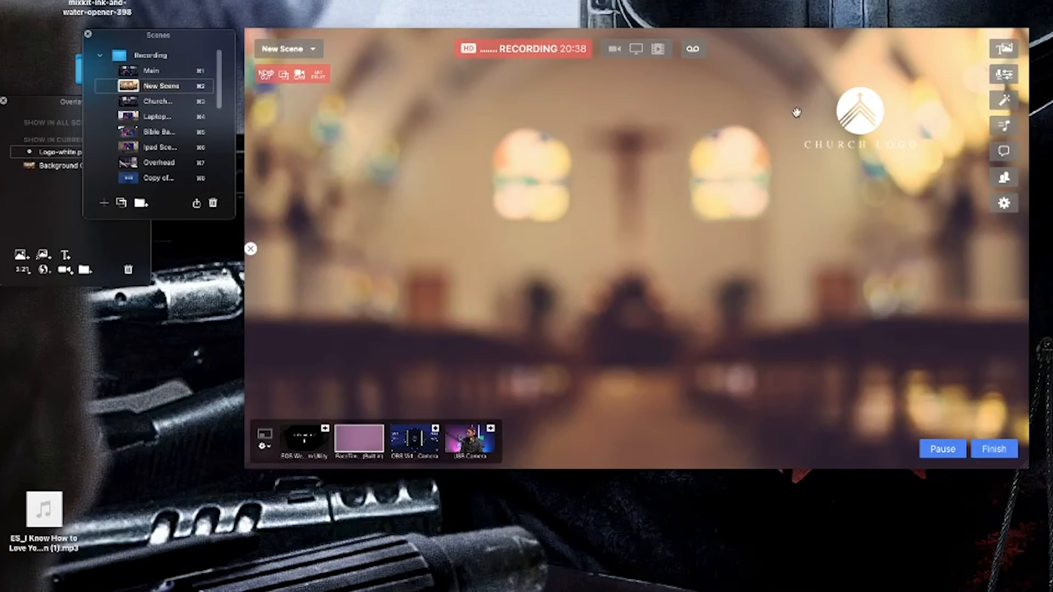
mouse_move(839, 118)
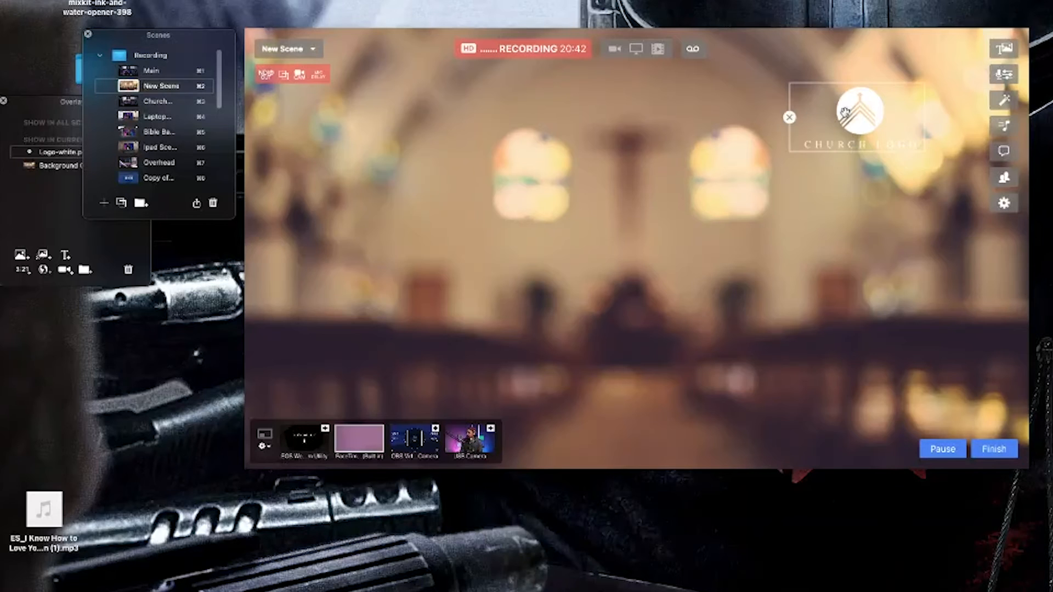
click(12, 215)
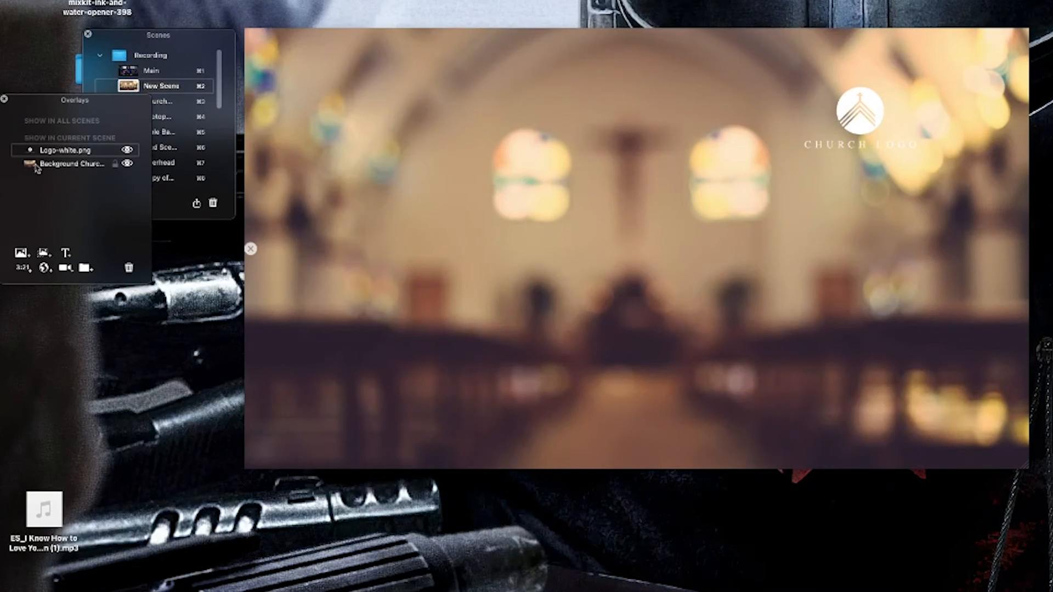
key(BackSpace)
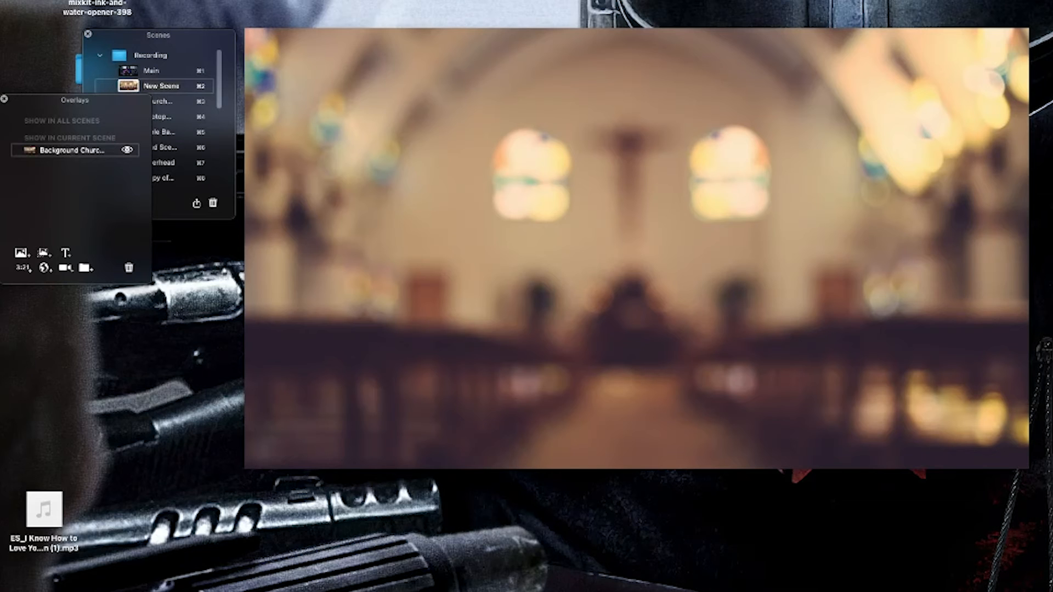
Add the dark Logo.png as an overlay, shrink it and place it in the scene's upper-right corner
drag(1042, 231, 844, 210)
drag(955, 262, 860, 209)
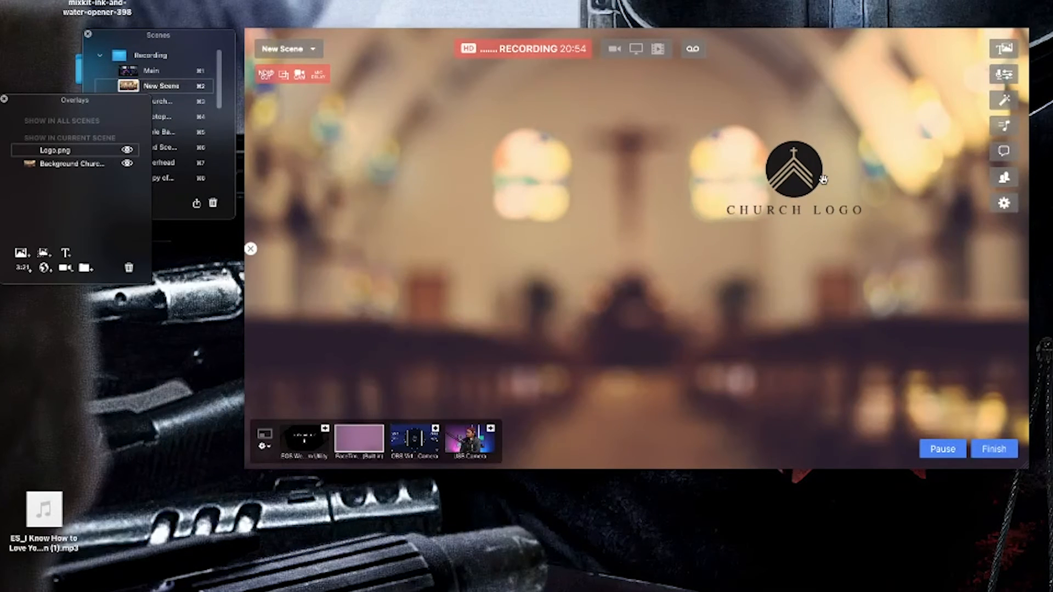
drag(813, 178, 962, 83)
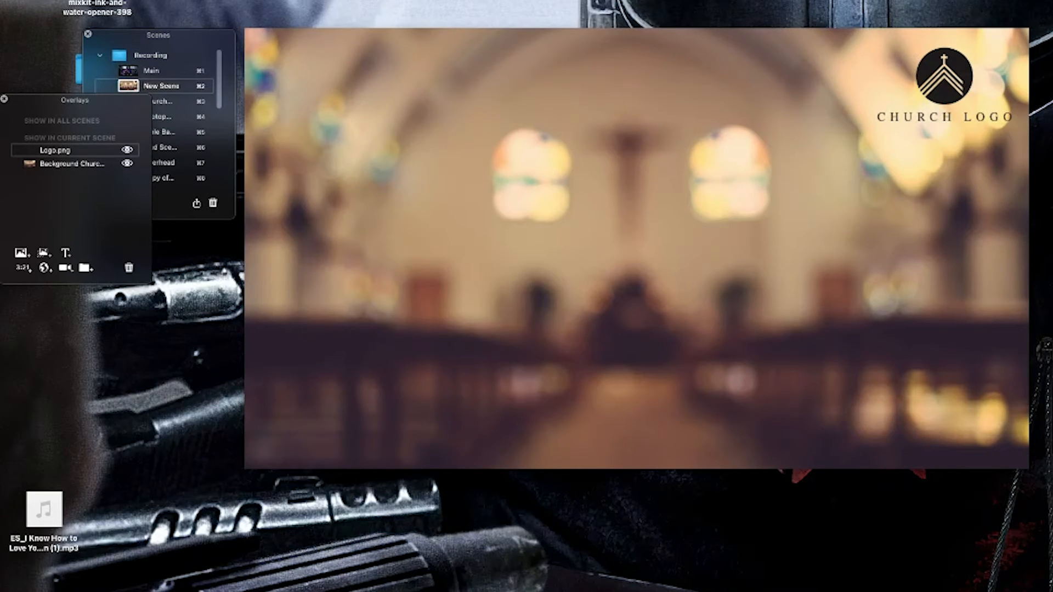
Add the white video frame image and Title Area.png to the scene as full-size overlays
drag(1047, 290, 691, 276)
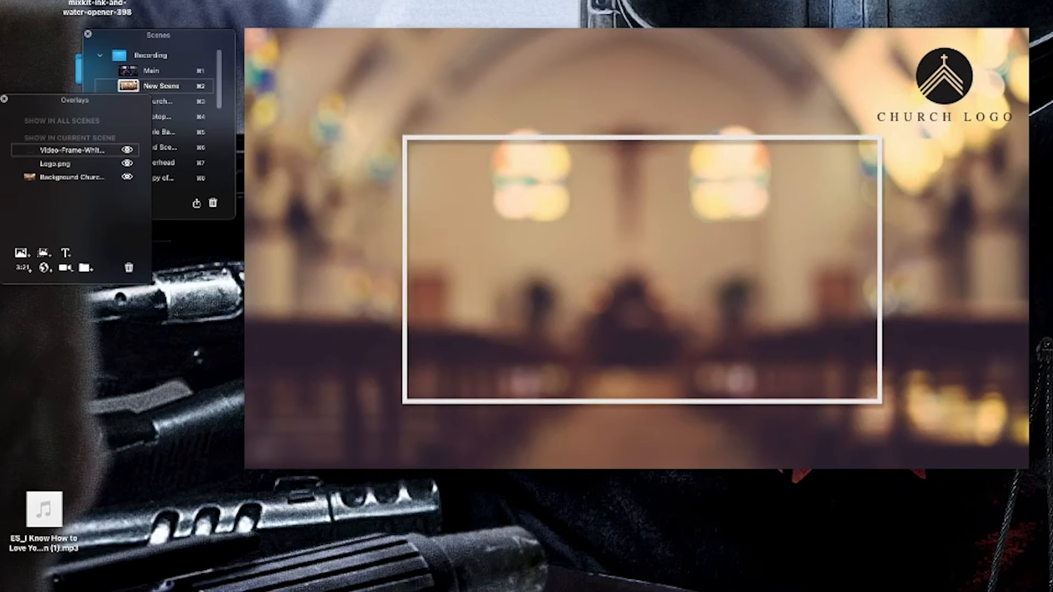
drag(1052, 215, 284, 114)
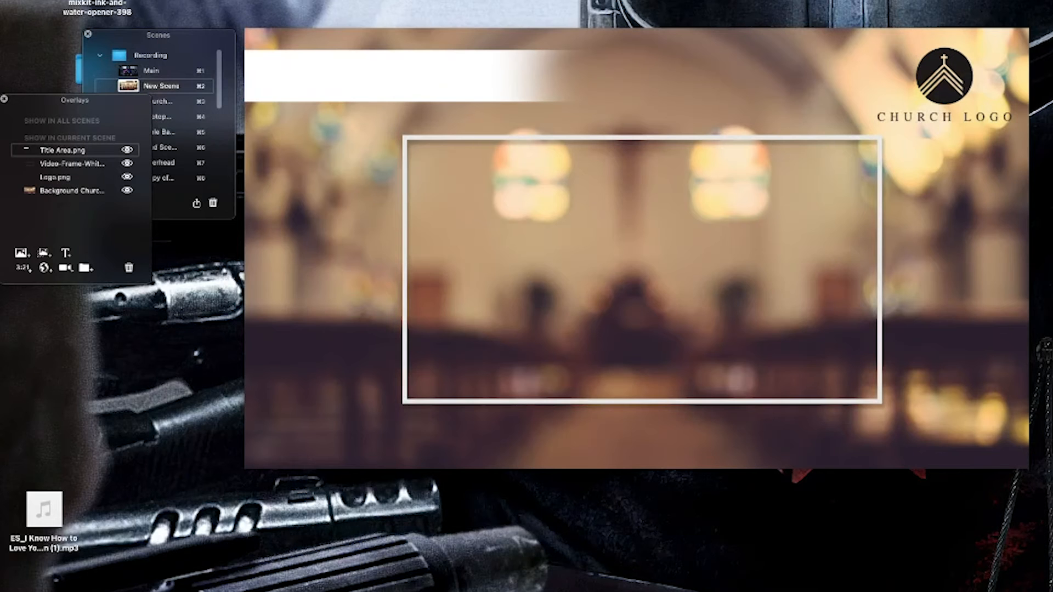
Add the lower gradient image as an overlay and order it directly above the church background
drag(1029, 269, 912, 211)
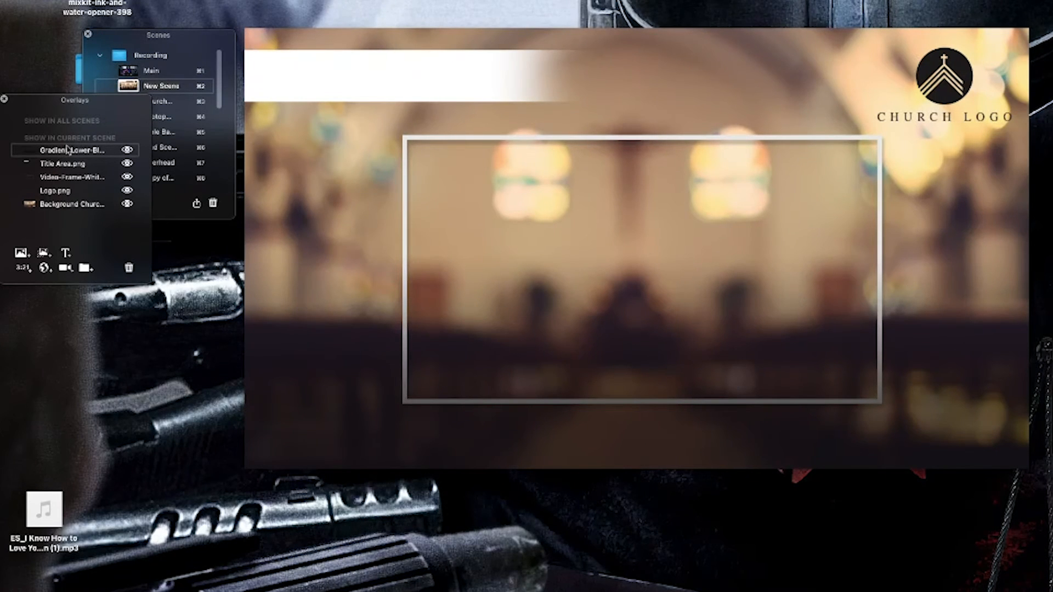
drag(70, 152, 61, 200)
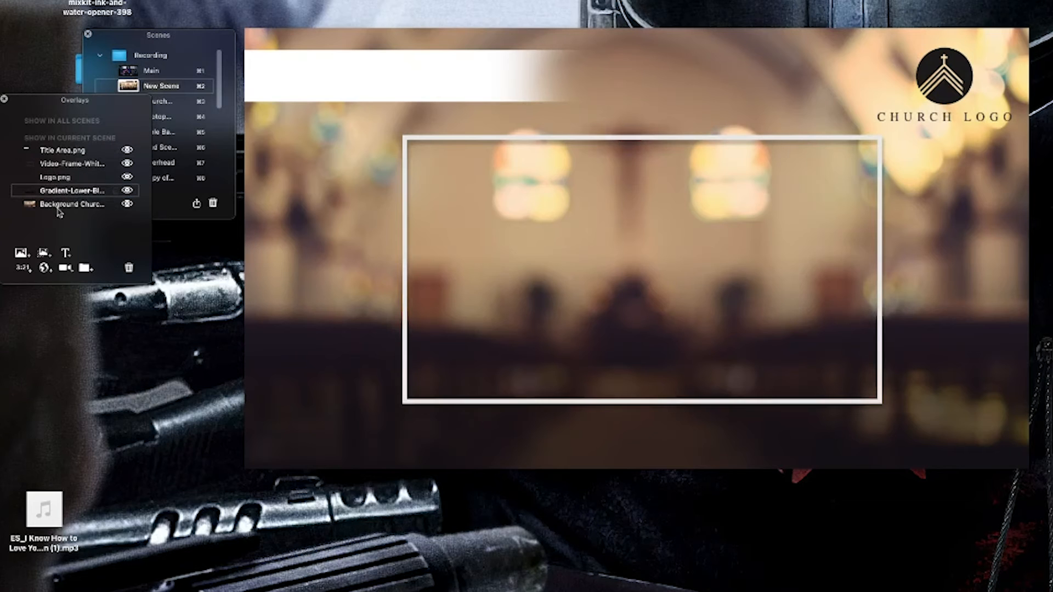
Add a FaceTime HD Camera overlay and align it with the upper-left inside corner of the white frame
mouse_move(507, 403)
click(67, 269)
drag(604, 228, 510, 195)
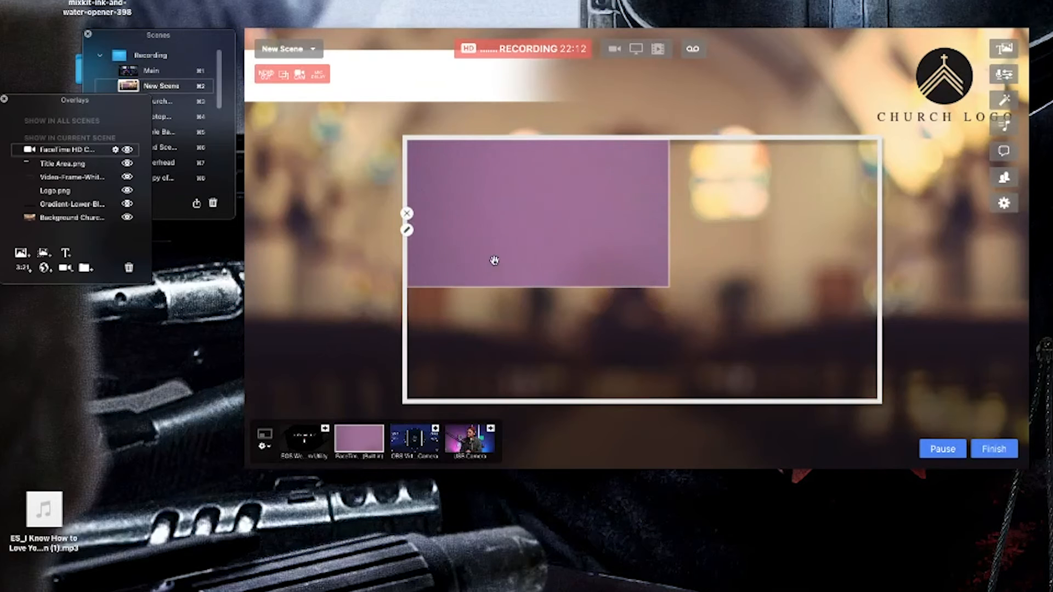
Set the camera overlay's aspect to Custom and enlarge it to fill the white video frame
click(407, 230)
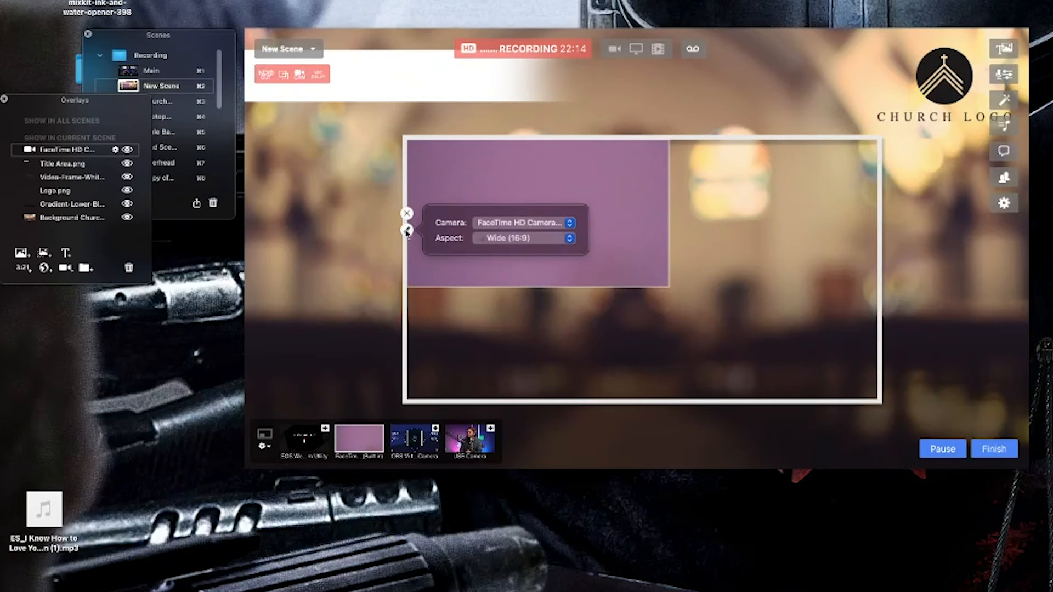
click(498, 239)
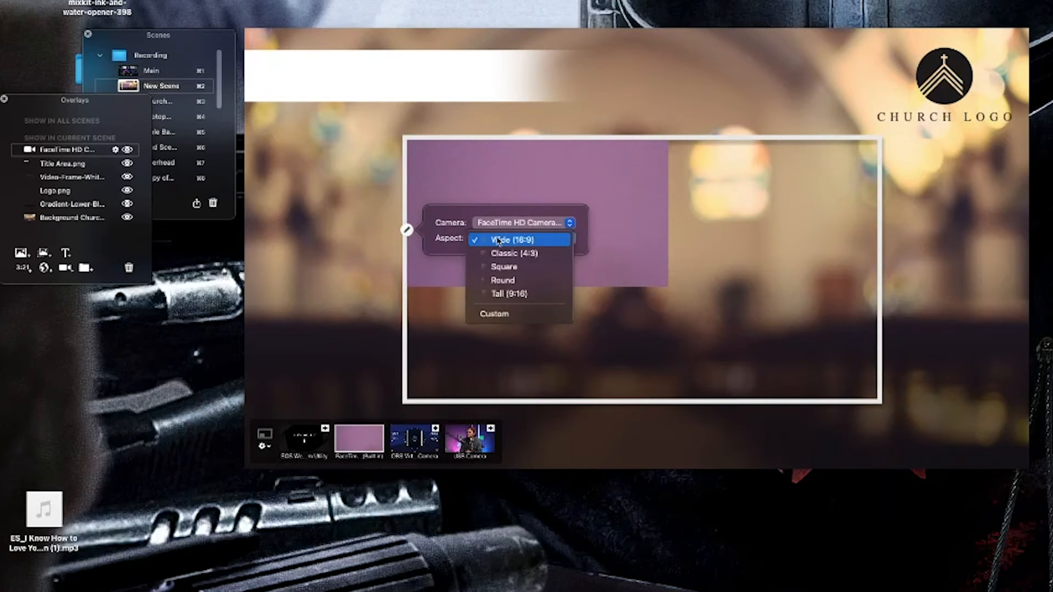
click(510, 314)
drag(664, 286, 874, 398)
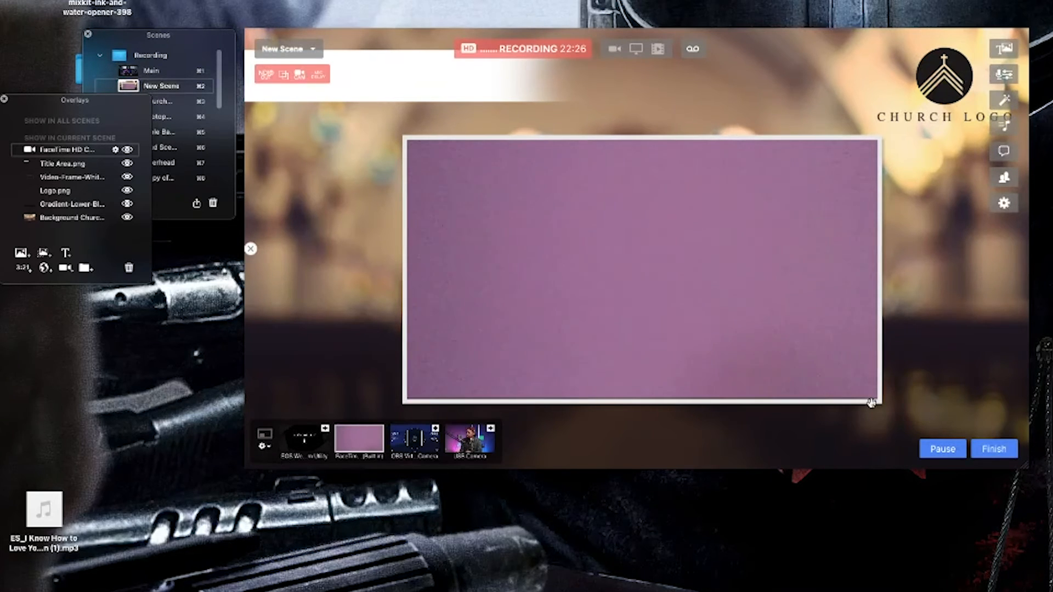
drag(876, 396, 877, 400)
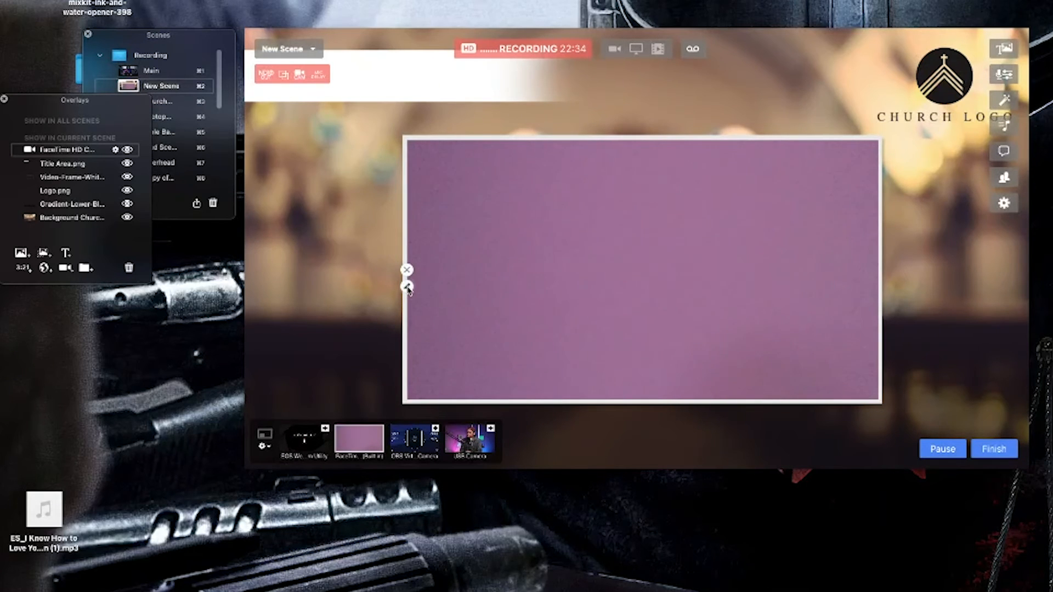
Change the camera overlay's source to USB Camera
click(406, 287)
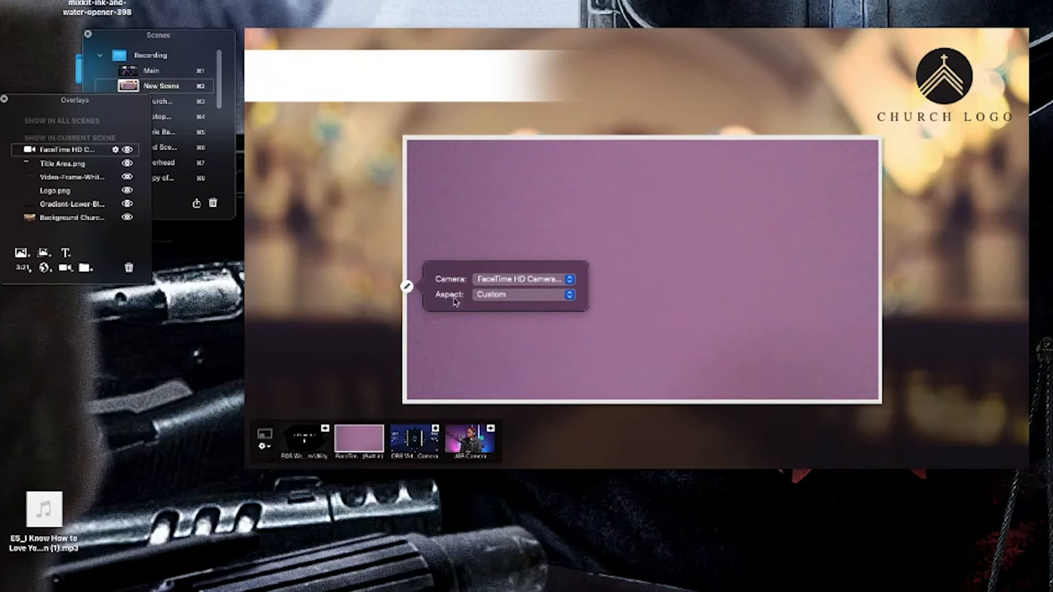
click(407, 285)
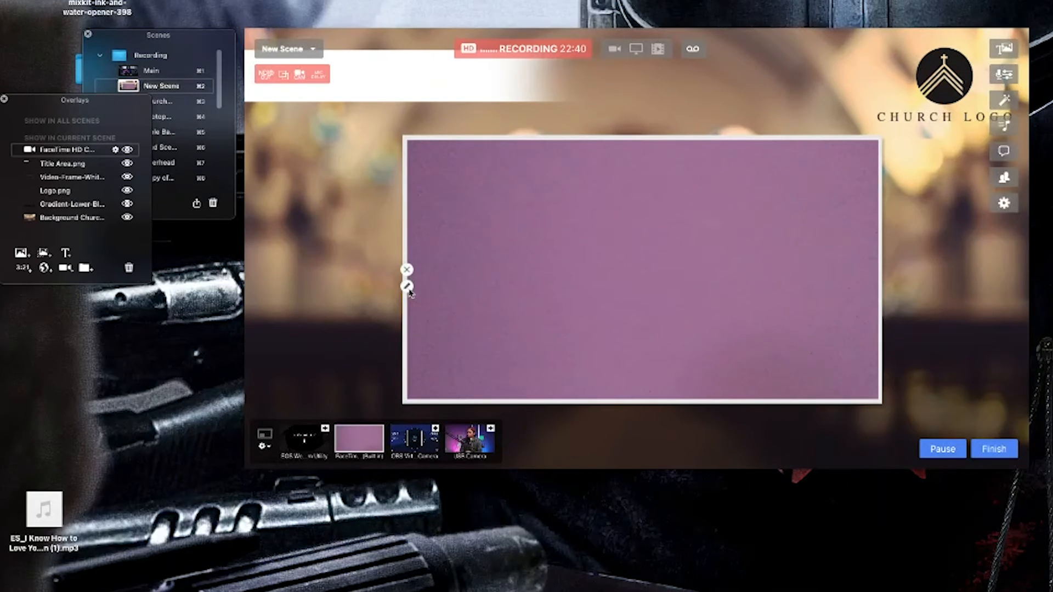
click(407, 286)
click(496, 281)
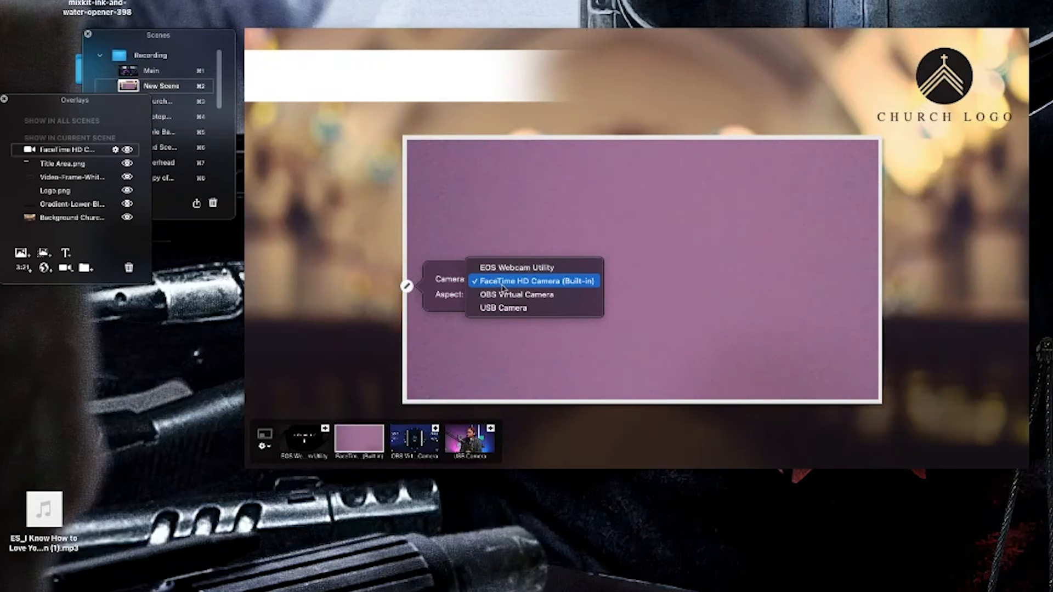
click(519, 312)
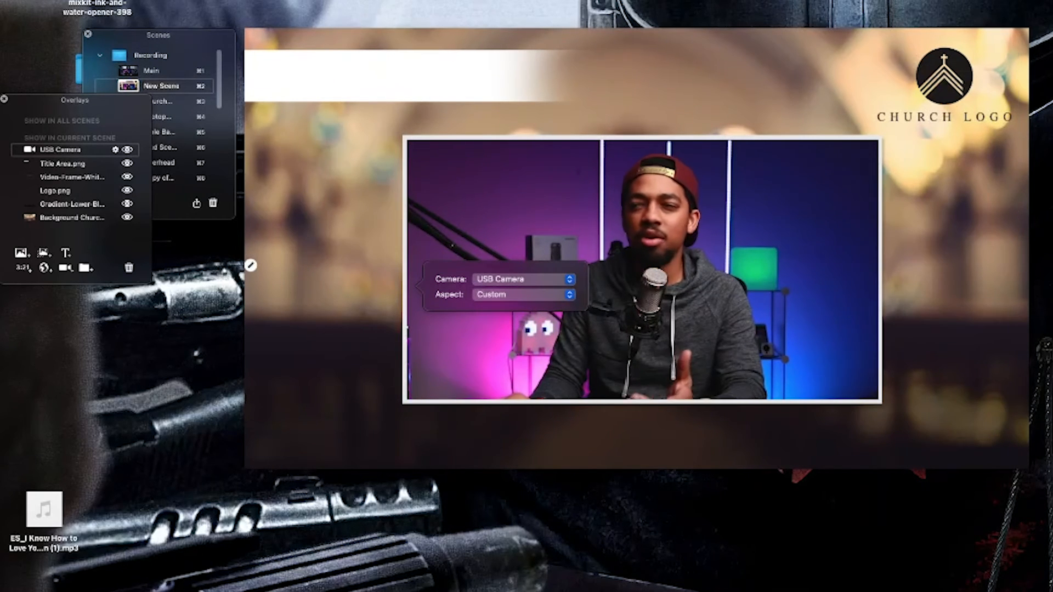
Add a black "Title Area" text overlay with no effect and place it on the white title bar
click(65, 253)
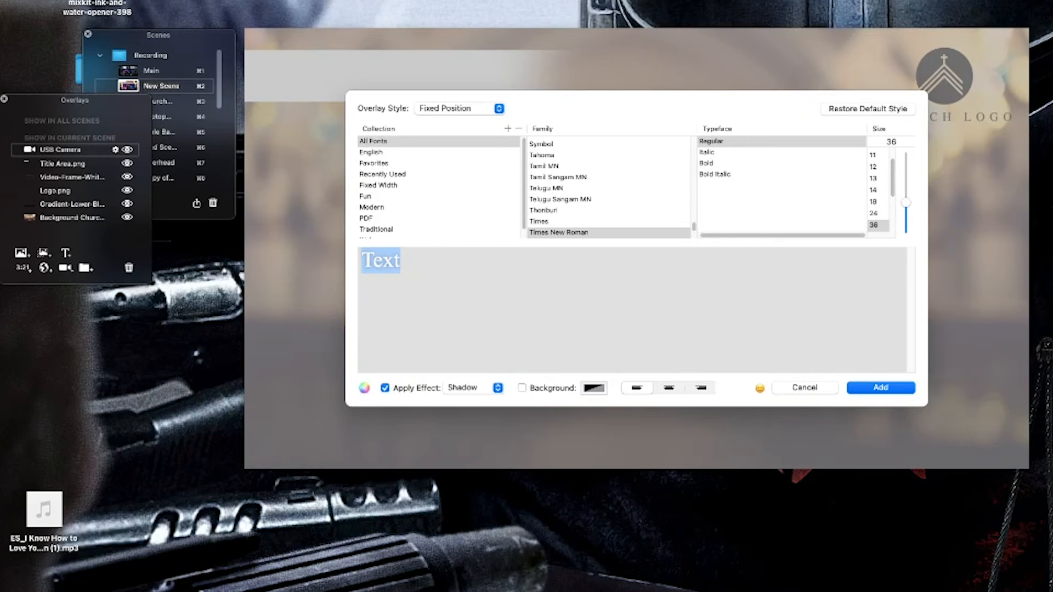
text(Ti)
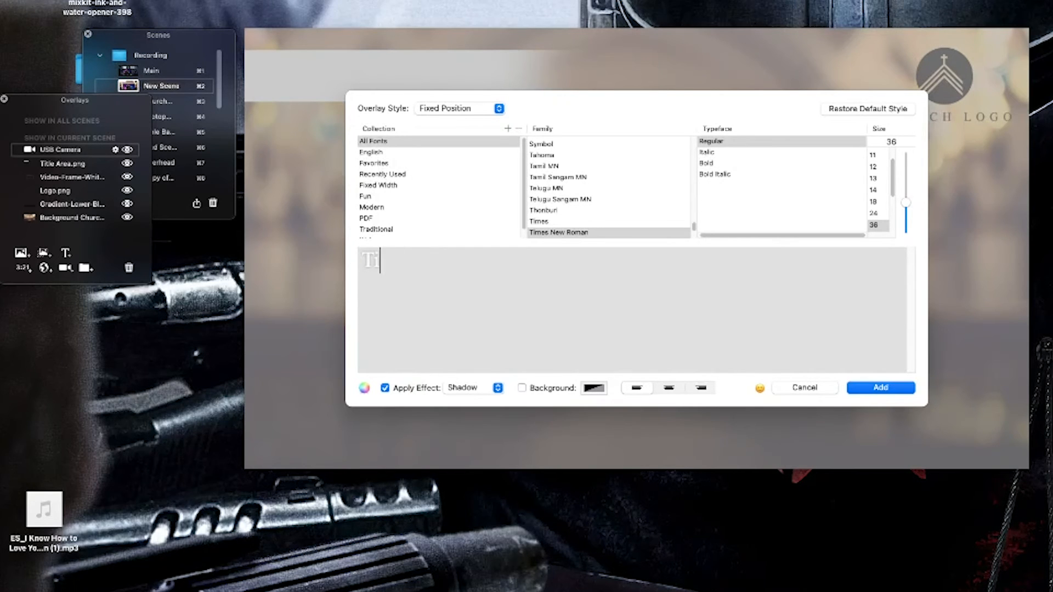
text(tle Area)
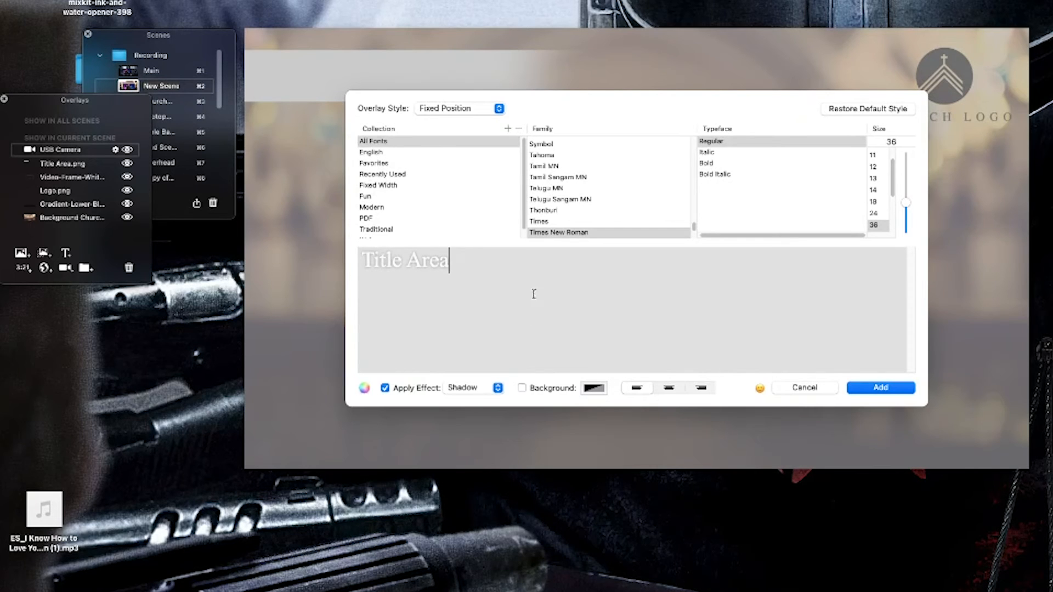
drag(469, 257, 344, 255)
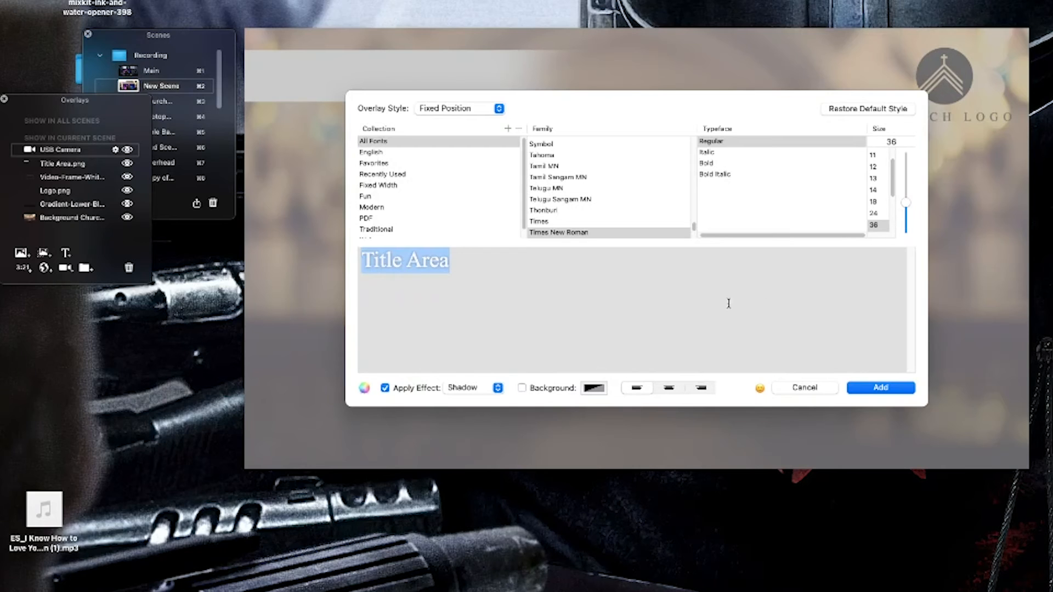
click(364, 388)
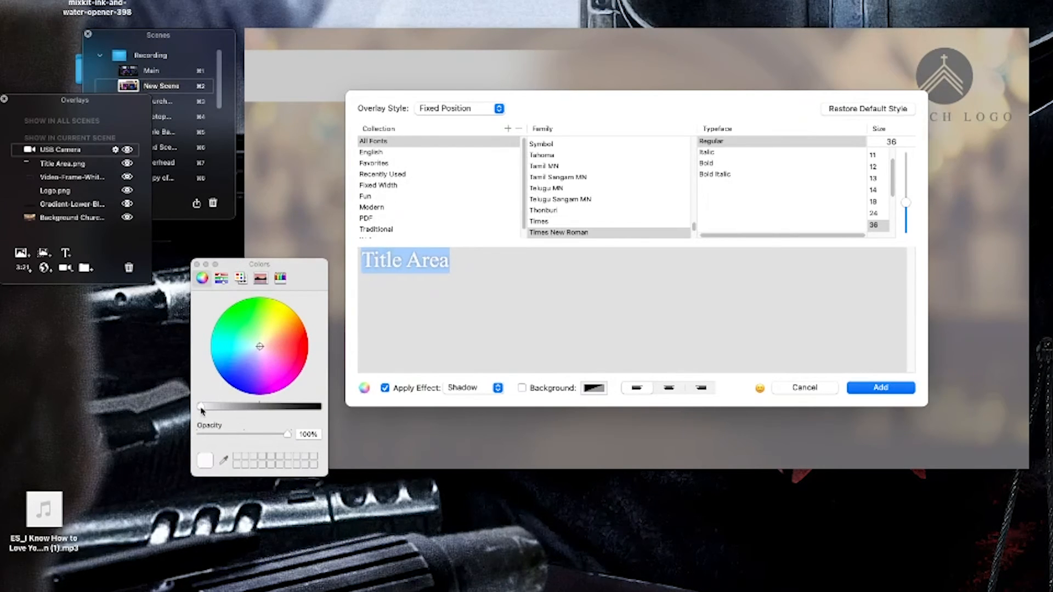
drag(200, 408, 362, 410)
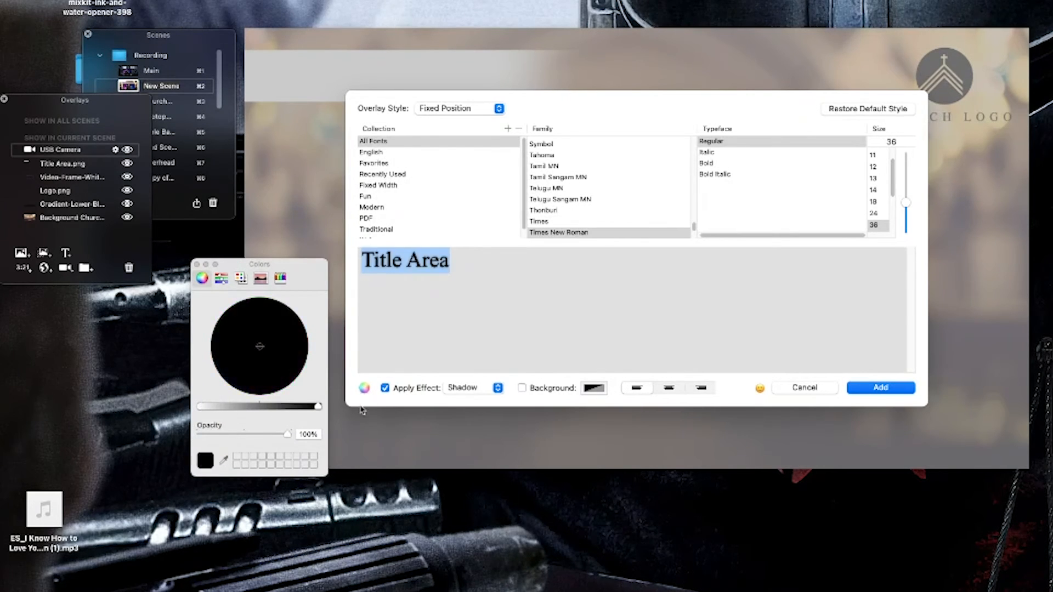
click(385, 389)
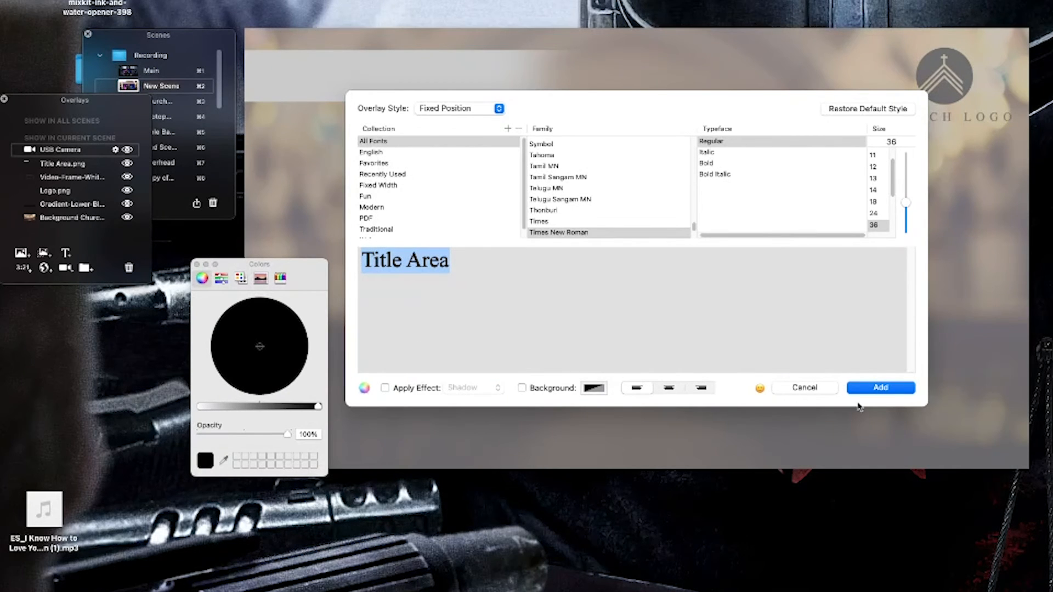
click(881, 387)
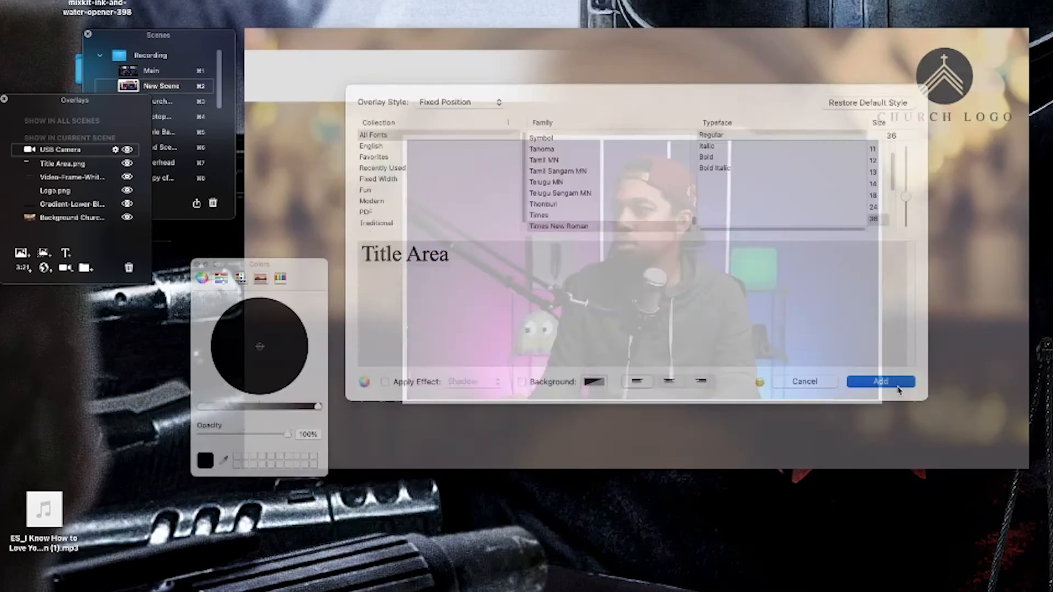
drag(629, 324, 414, 76)
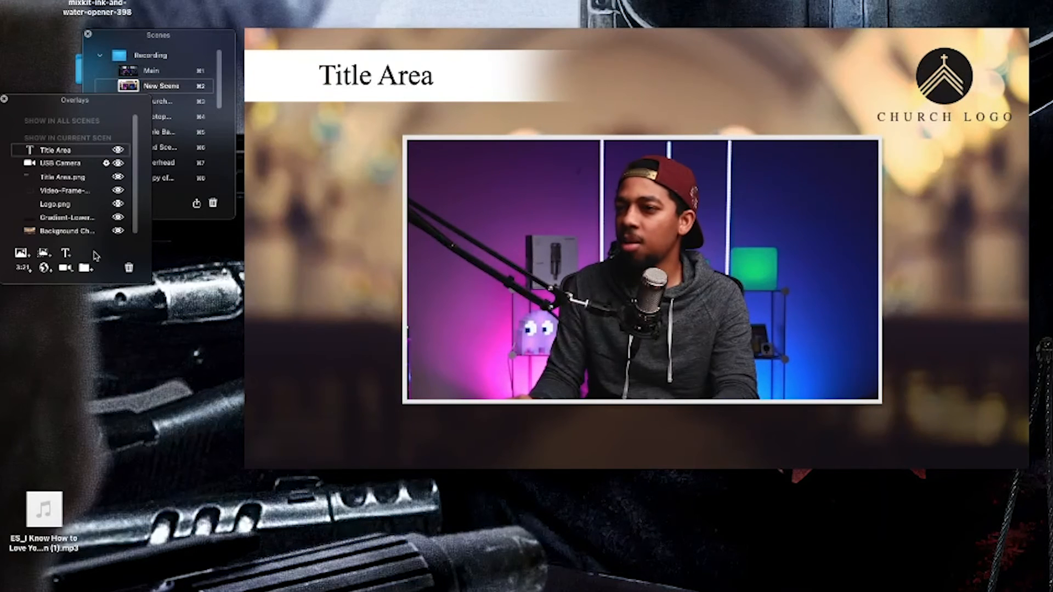
Add a white "Comments Area" text overlay with no effect and centre it below the video frame
click(66, 256)
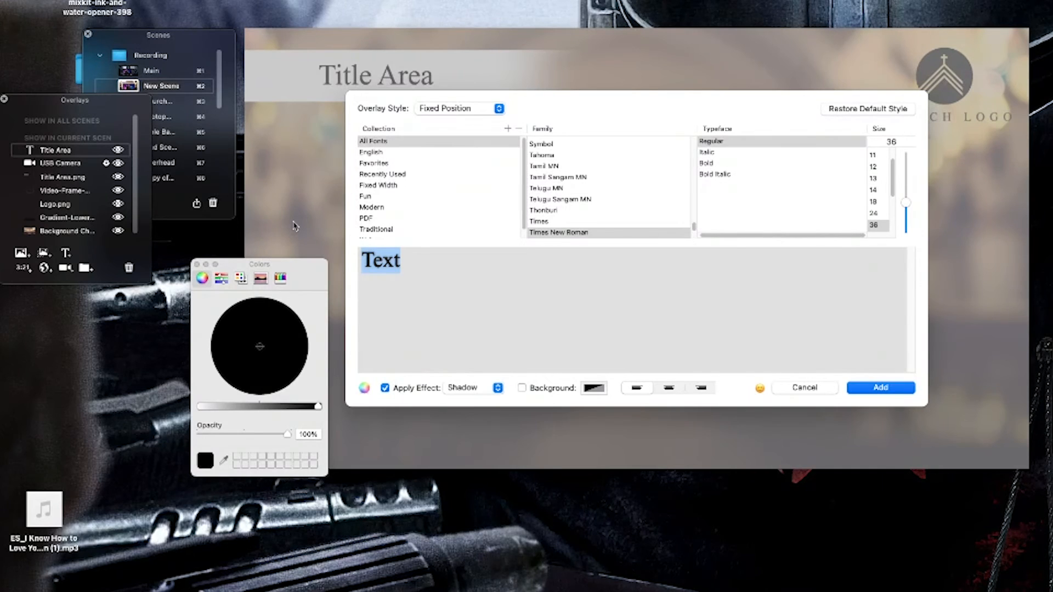
text(Comments Area)
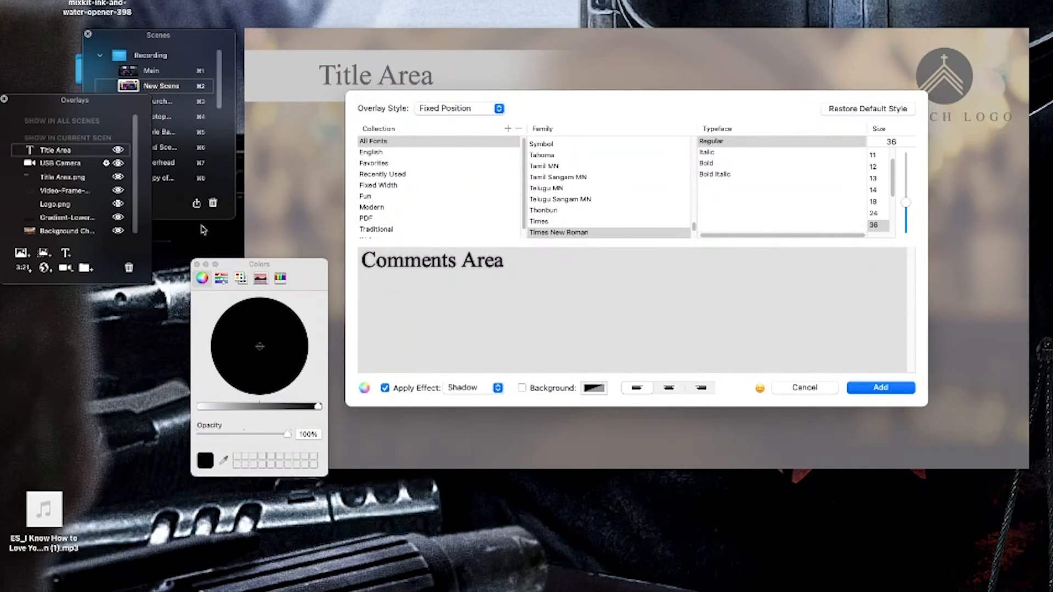
click(385, 388)
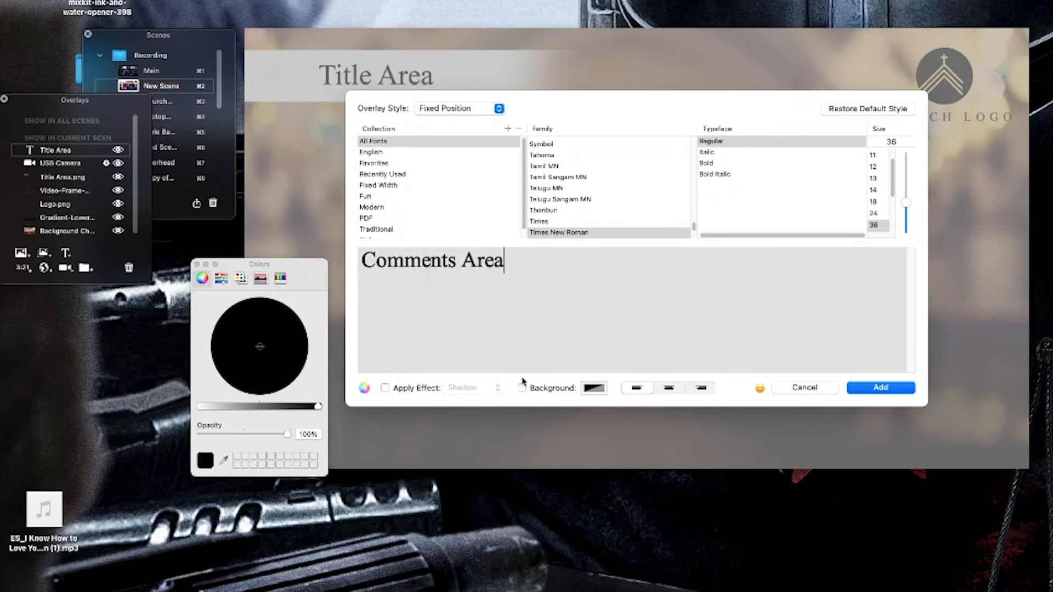
drag(320, 409, 154, 407)
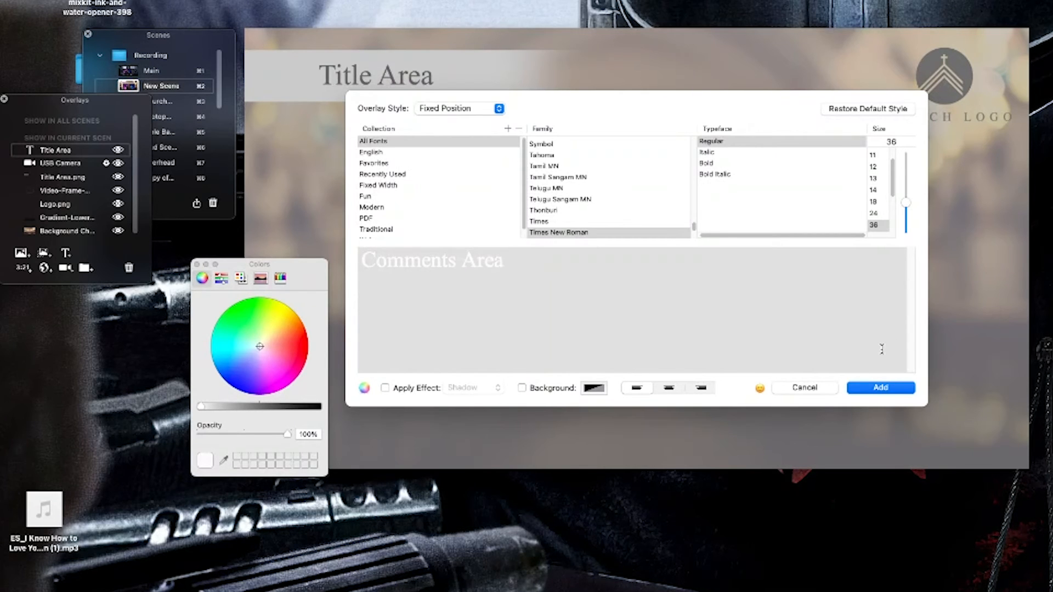
click(870, 390)
drag(681, 335, 681, 434)
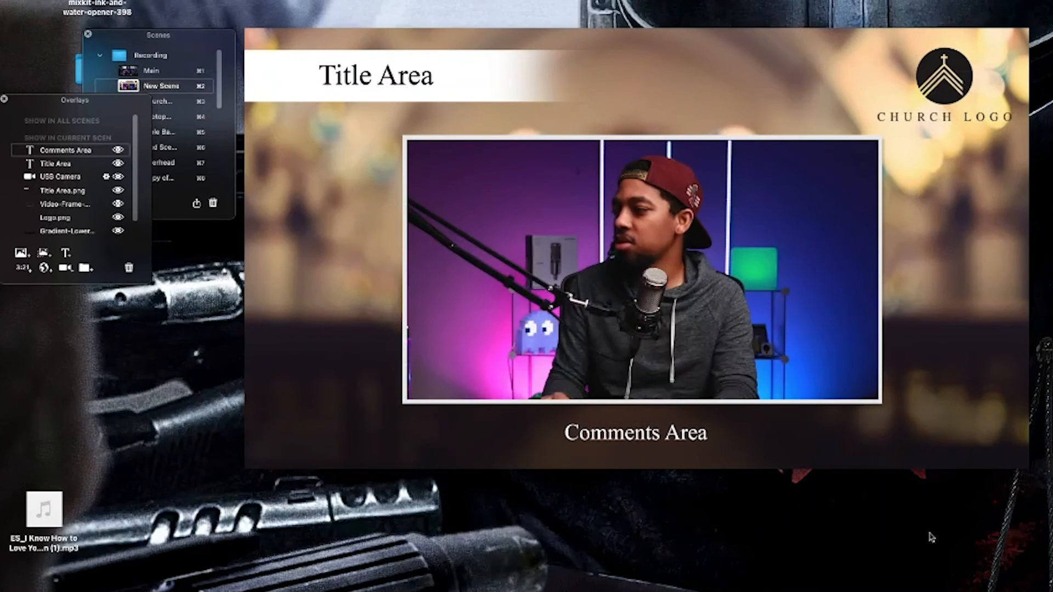
click(66, 253)
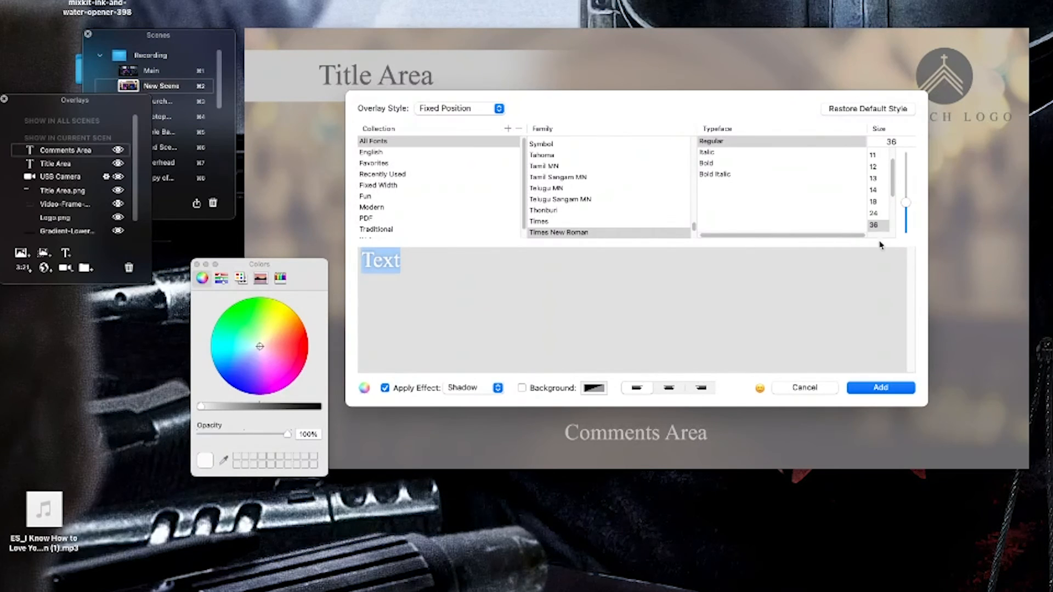
key(BackSpace)
text(www.mysite.)
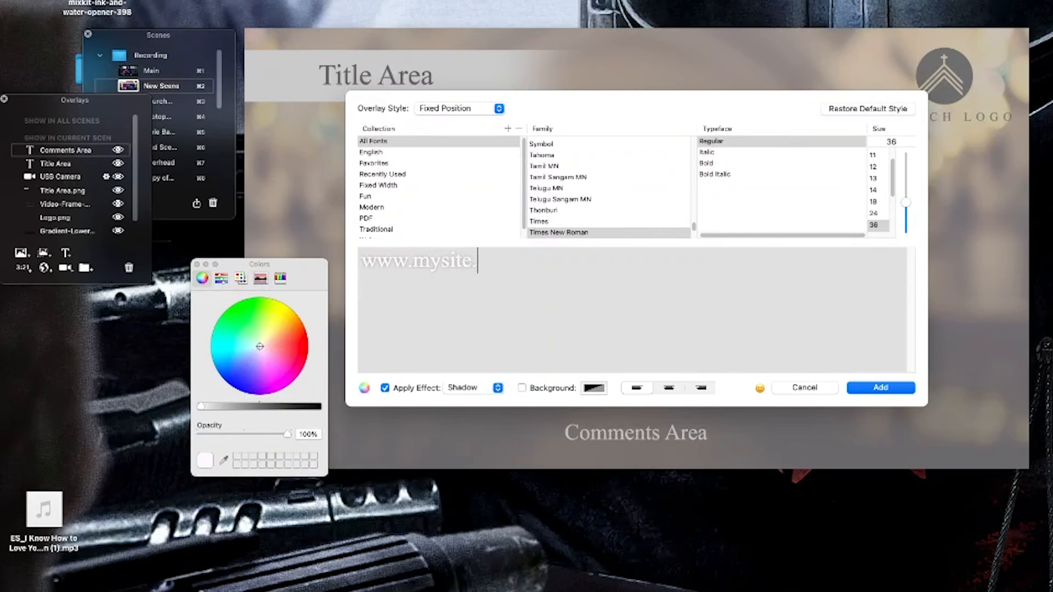
text(com)
click(464, 390)
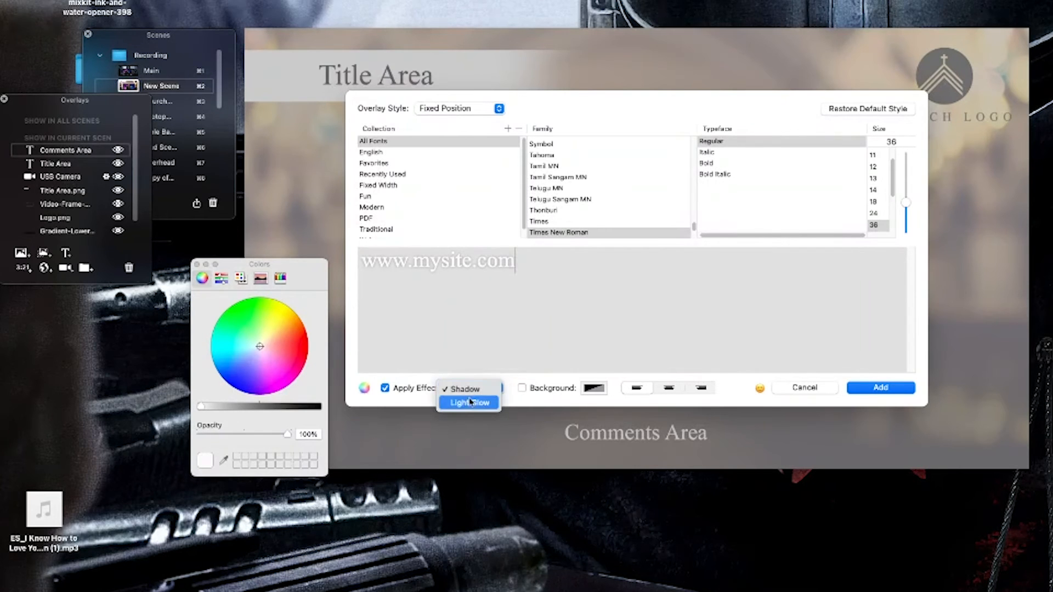
click(468, 402)
click(880, 388)
Move the website text to the lower-left corner of the scene and reduce its size
drag(604, 335, 338, 447)
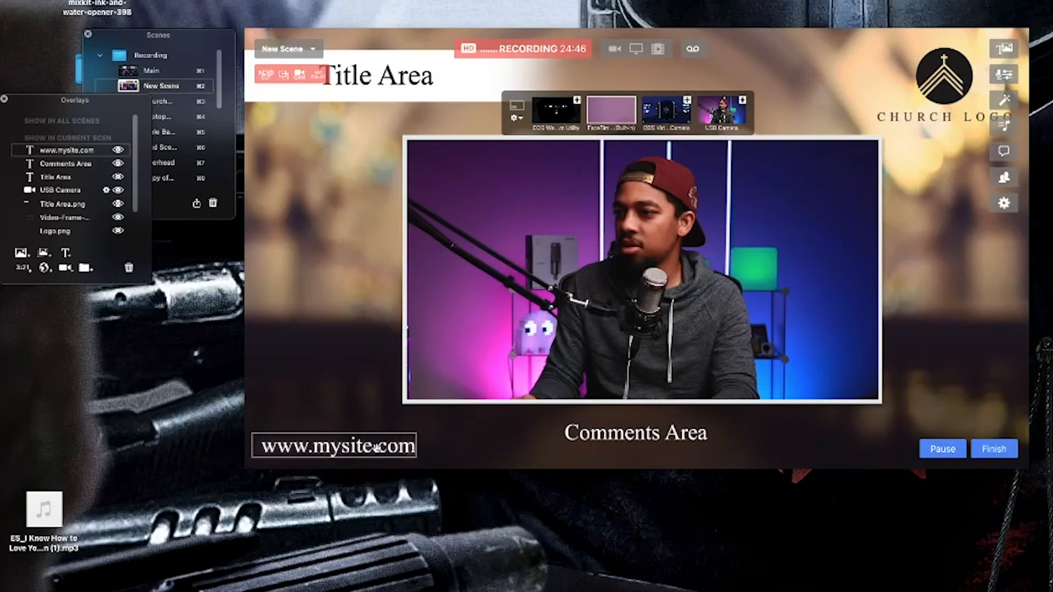
drag(416, 456, 384, 449)
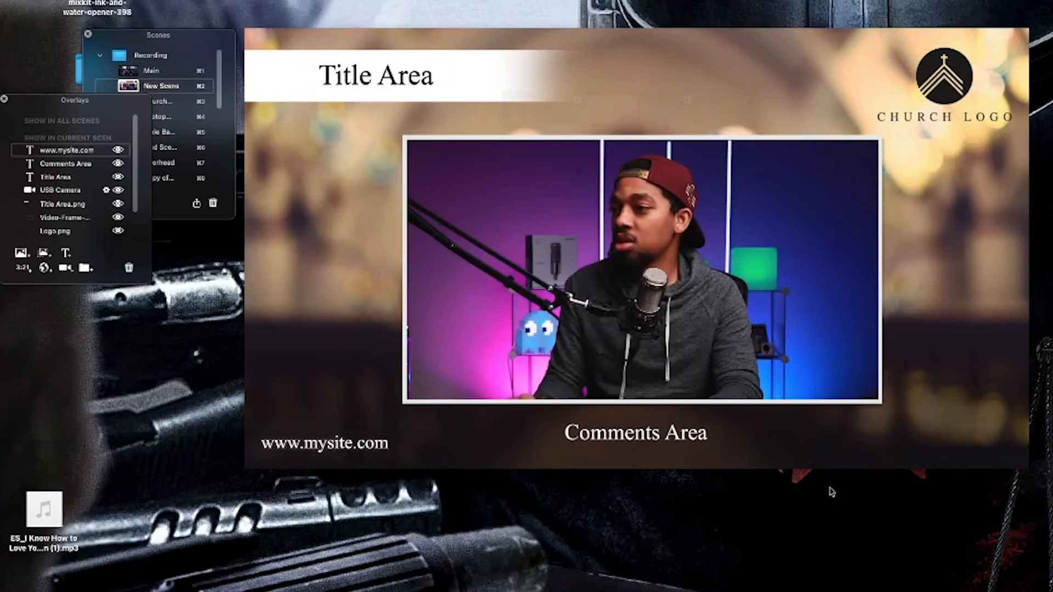
mouse_move(817, 457)
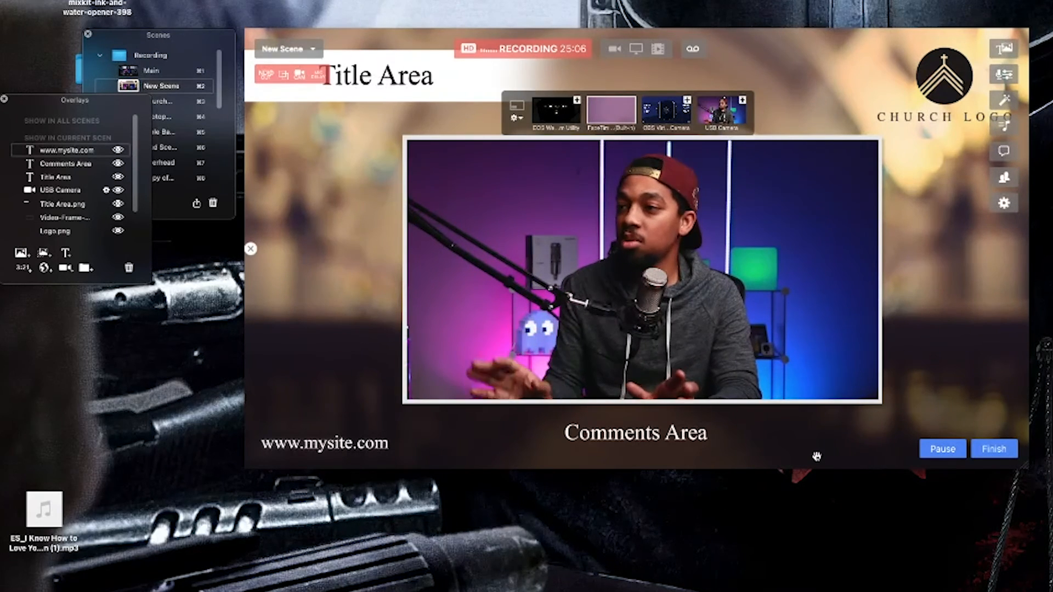
click(473, 360)
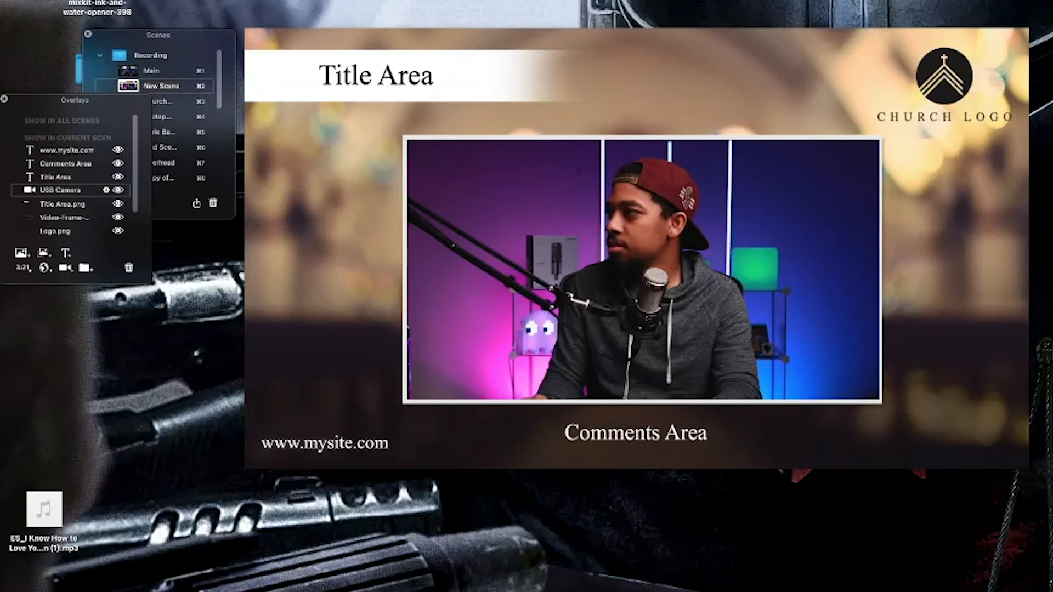
Add the Instagram icon image as an overlay, shrink it and place it just outside the video frame's lower-right corner
drag(768, 302, 915, 313)
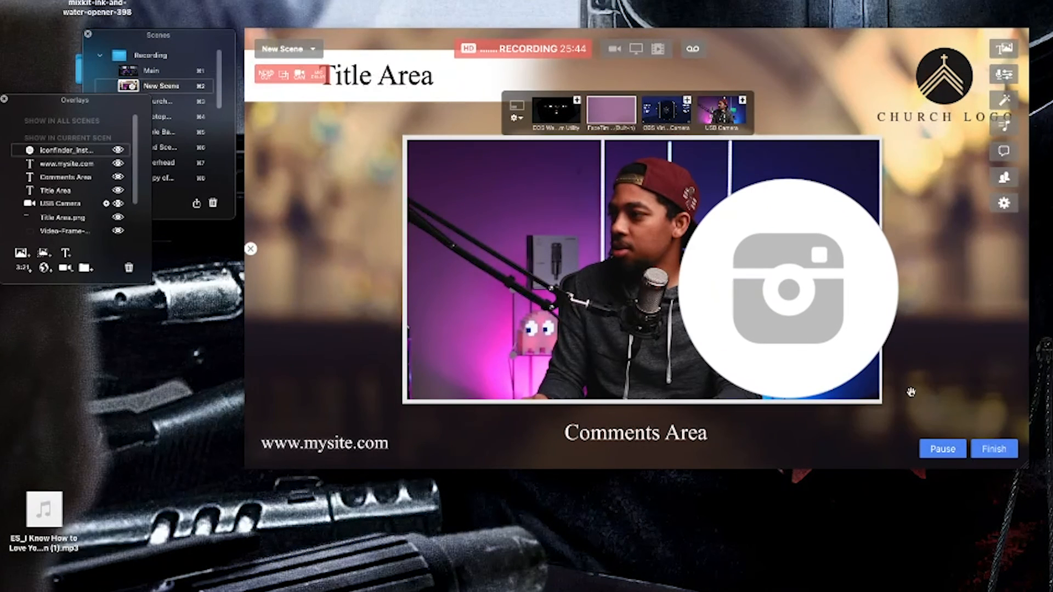
click(813, 338)
drag(941, 399, 726, 277)
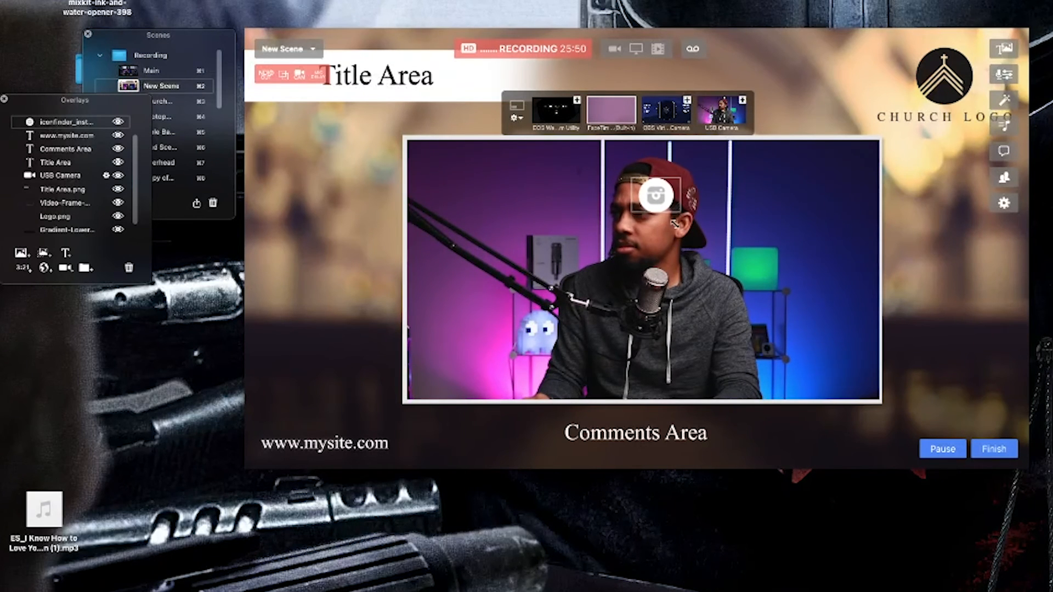
drag(655, 196, 909, 388)
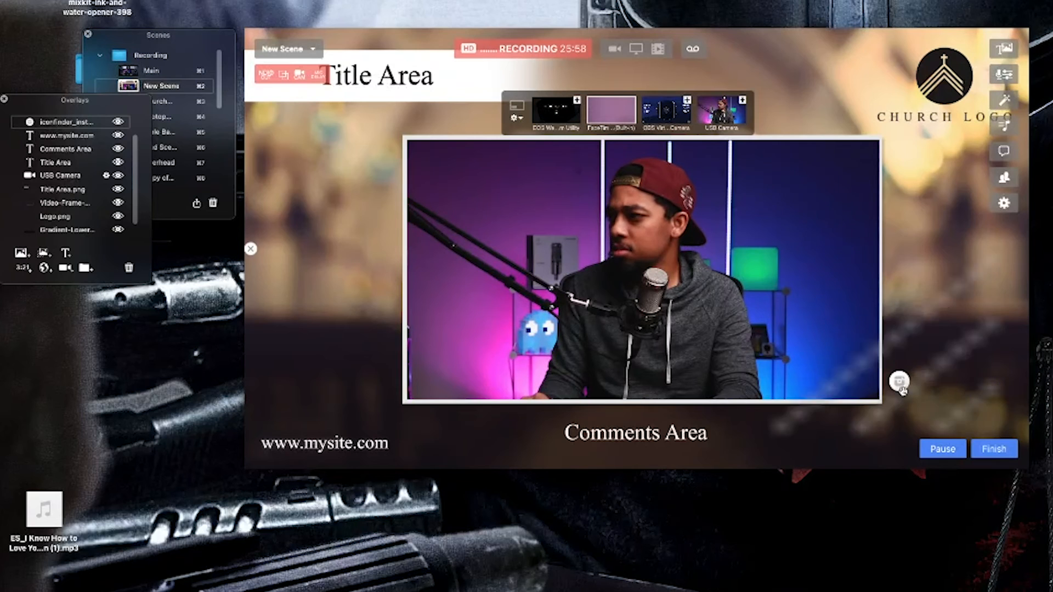
drag(903, 379, 917, 389)
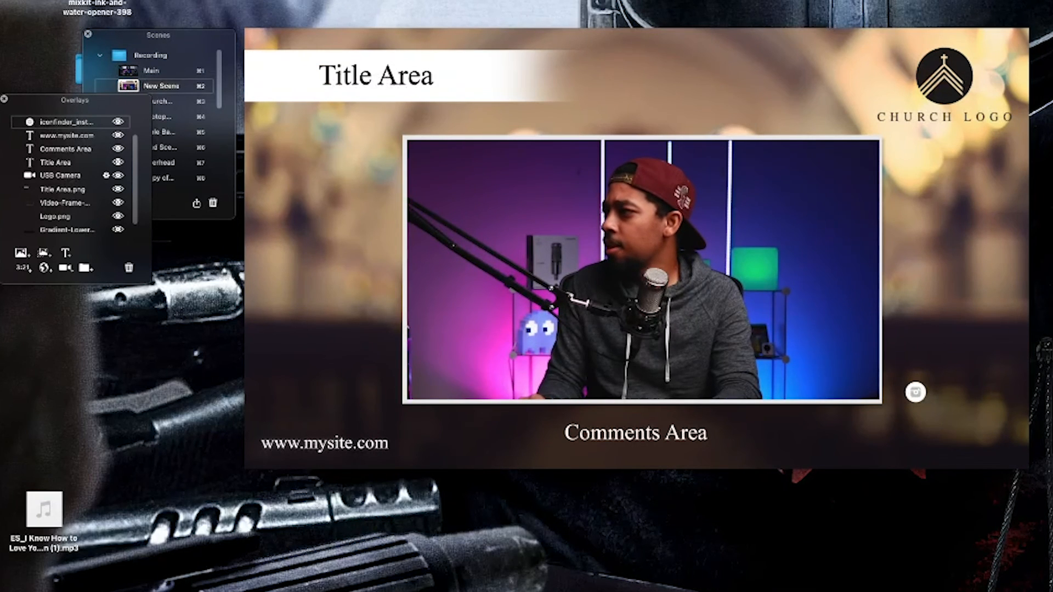
Add the Facebook icon image as an overlay, shrink it to match the Instagram icon and place it directly below
drag(1050, 244, 750, 250)
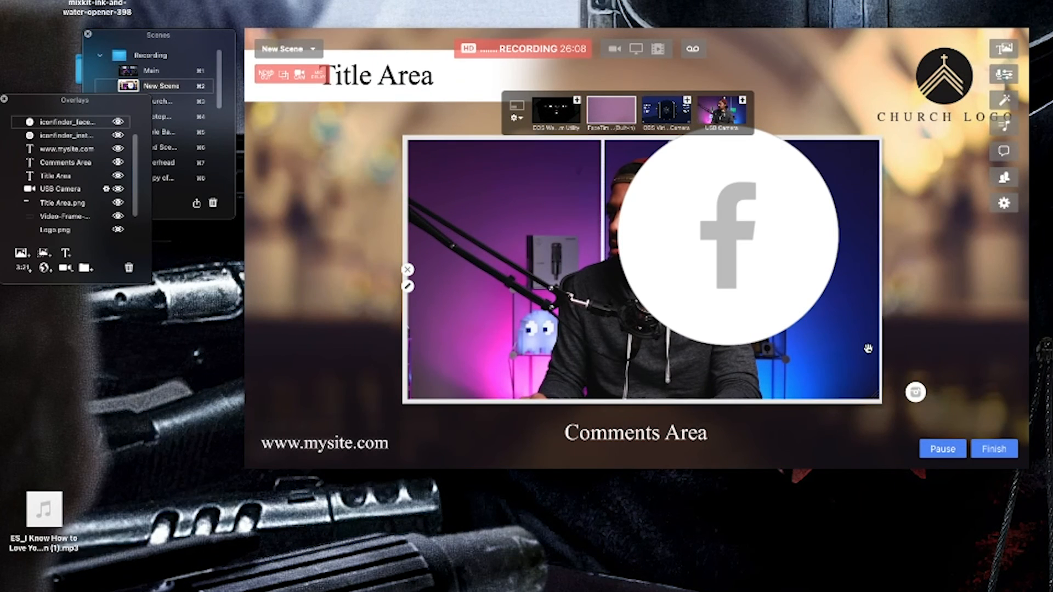
click(881, 347)
click(881, 341)
drag(880, 341, 919, 419)
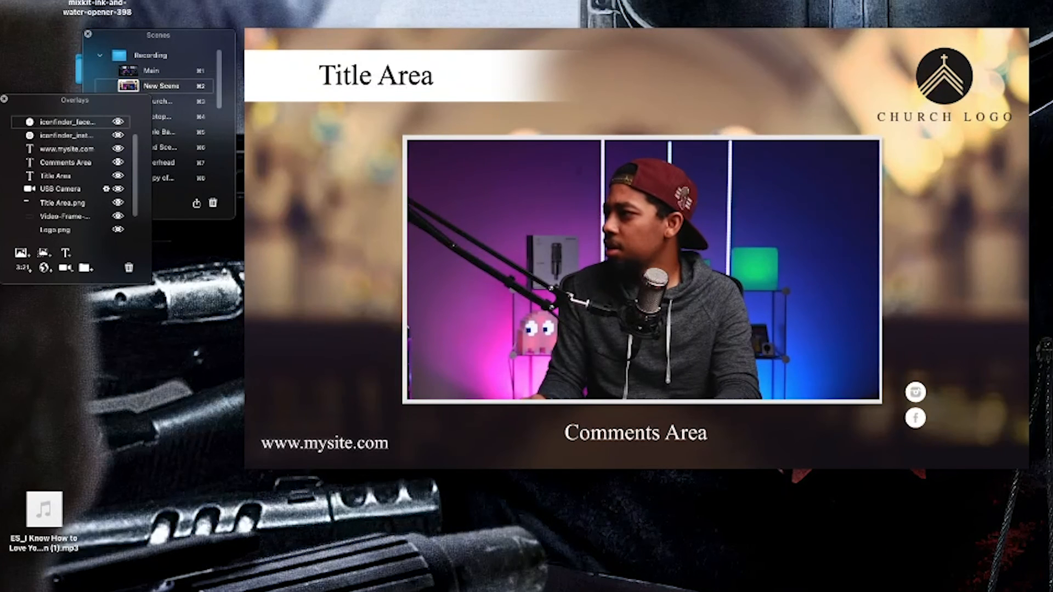
Add the YouTube icon image as an overlay, shrink it to match the other icons and place it below the Facebook icon
drag(1052, 285, 674, 246)
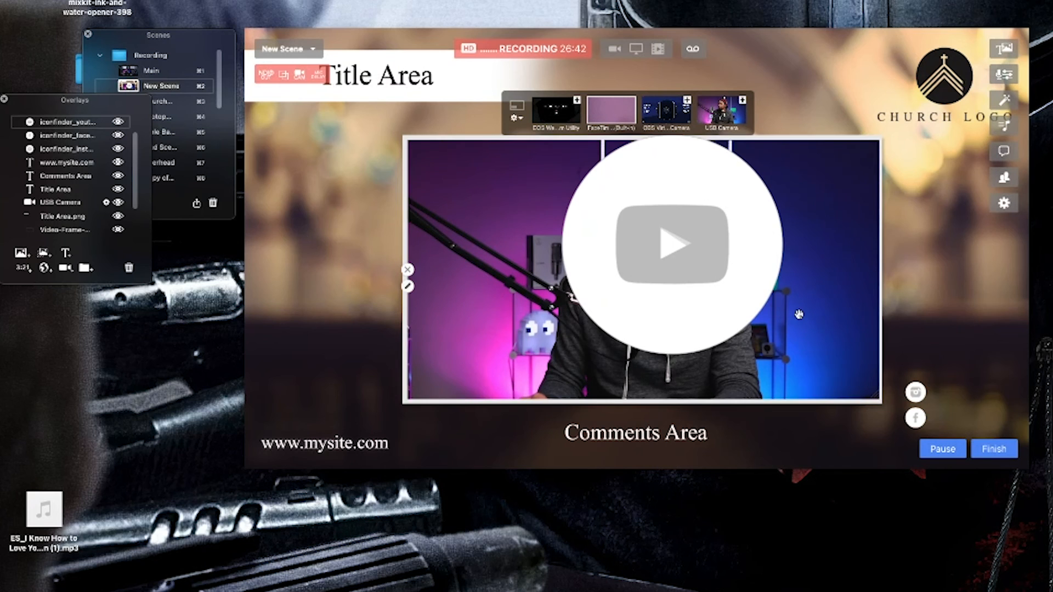
drag(825, 354, 529, 208)
mouse_move(529, 146)
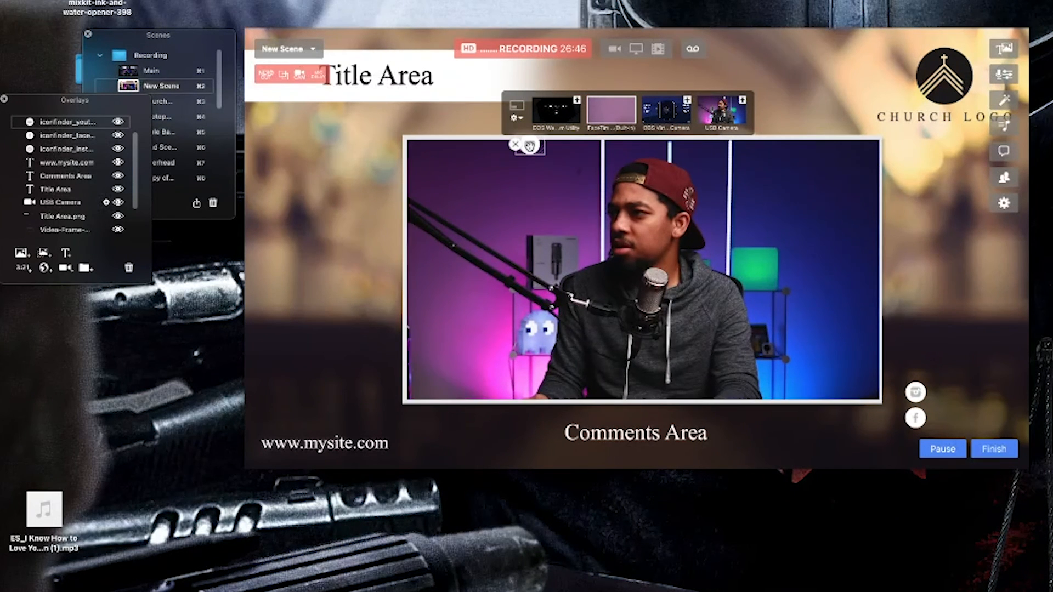
drag(529, 146, 914, 444)
click(913, 391)
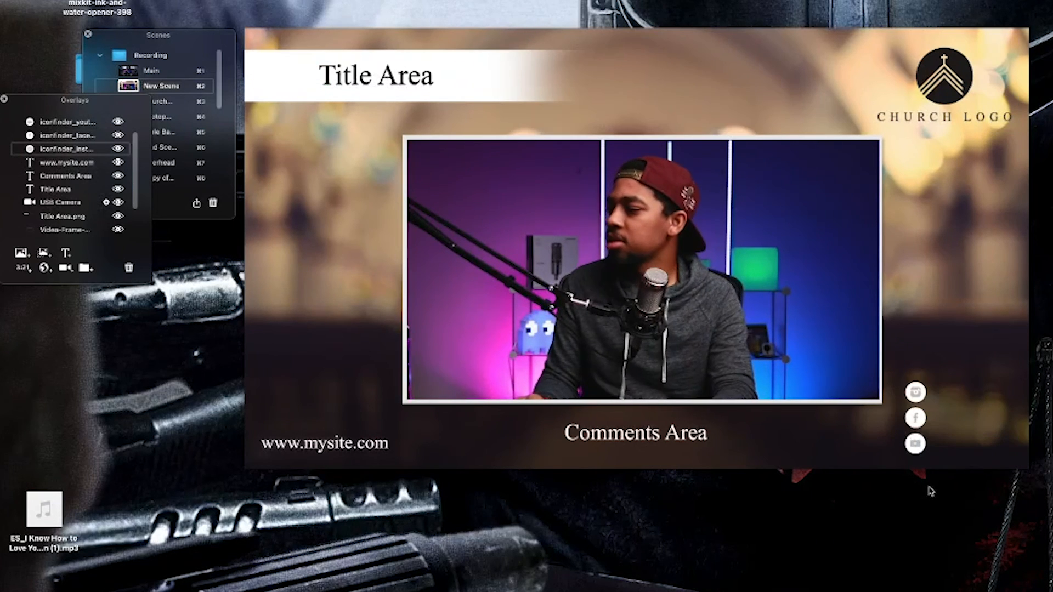
click(65, 254)
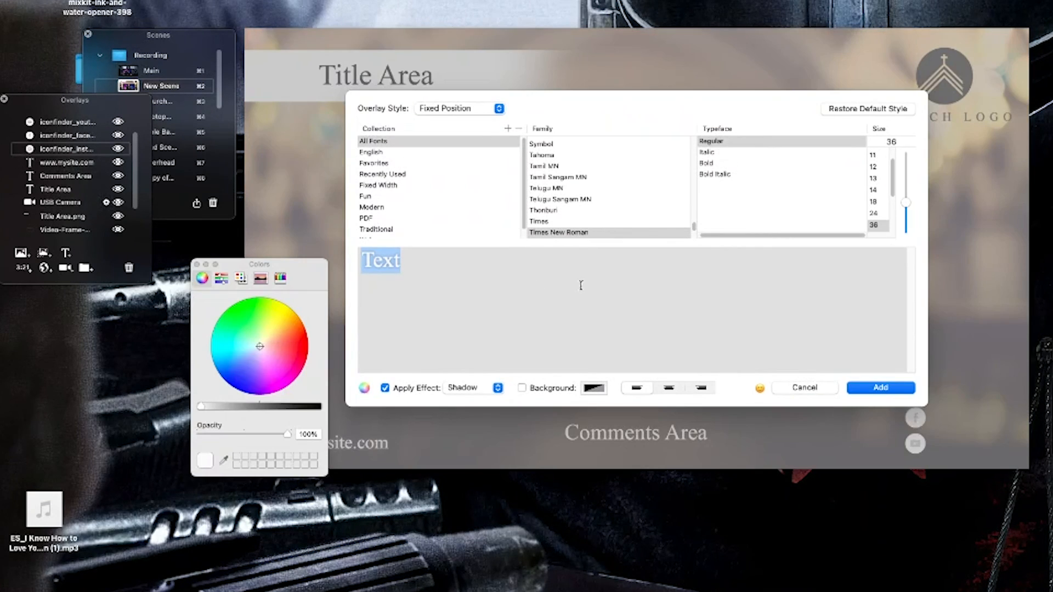
click(430, 273)
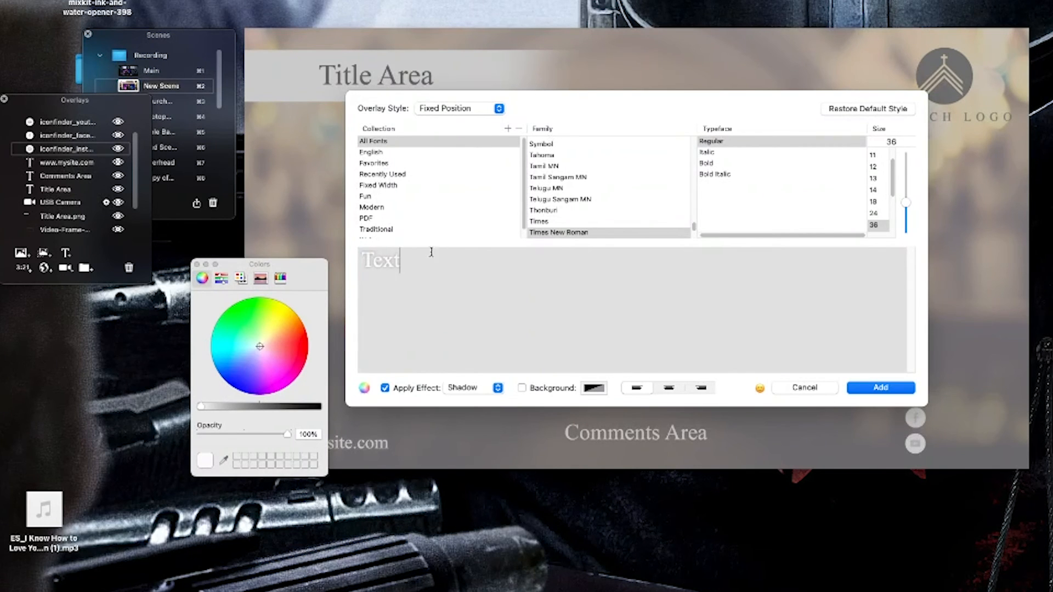
double_click(425, 256)
text(@instagram)
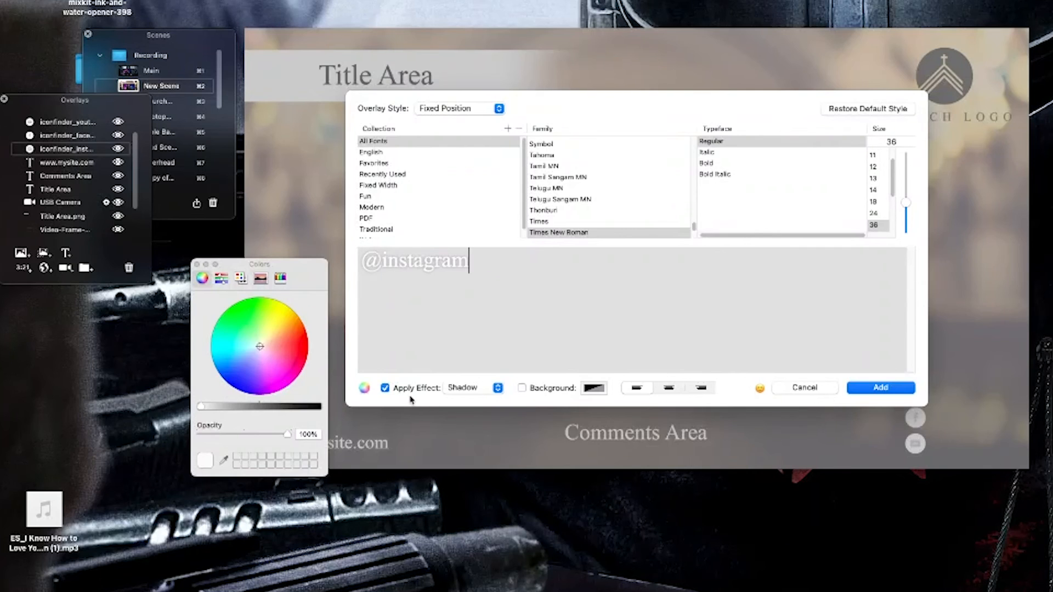
click(385, 388)
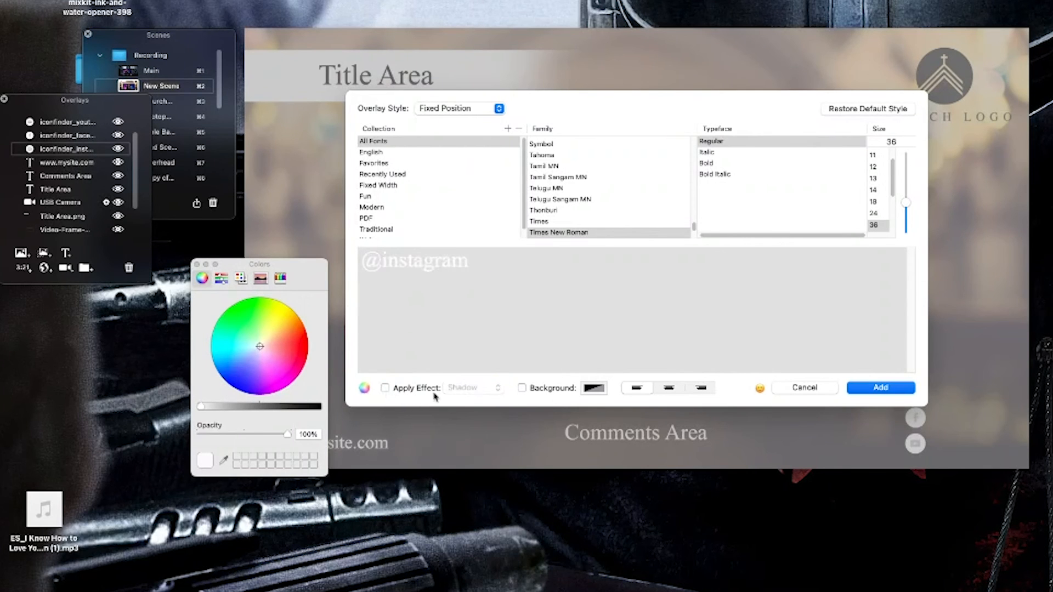
click(881, 388)
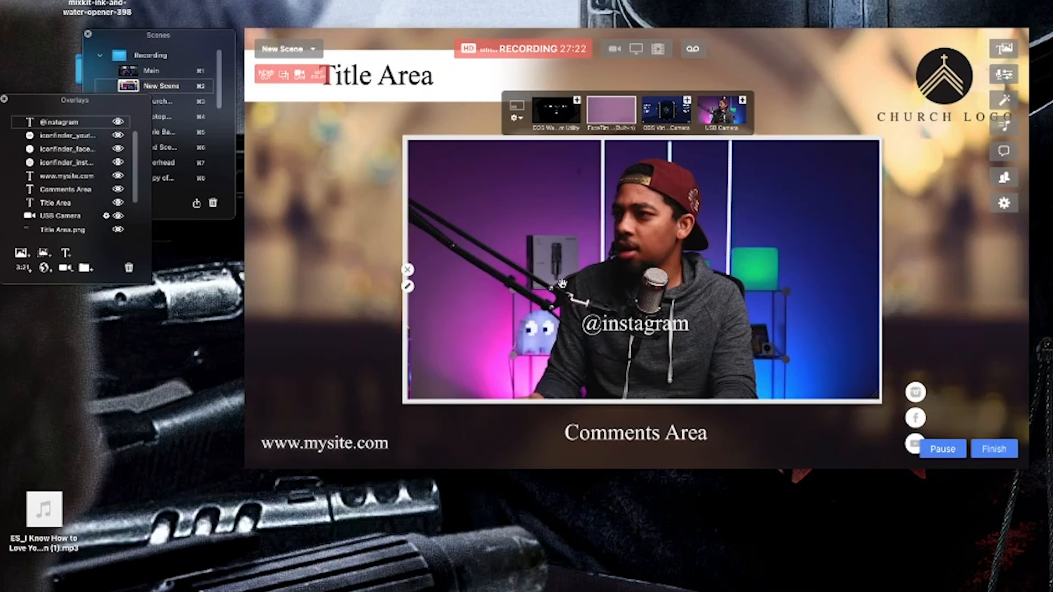
drag(646, 327, 952, 376)
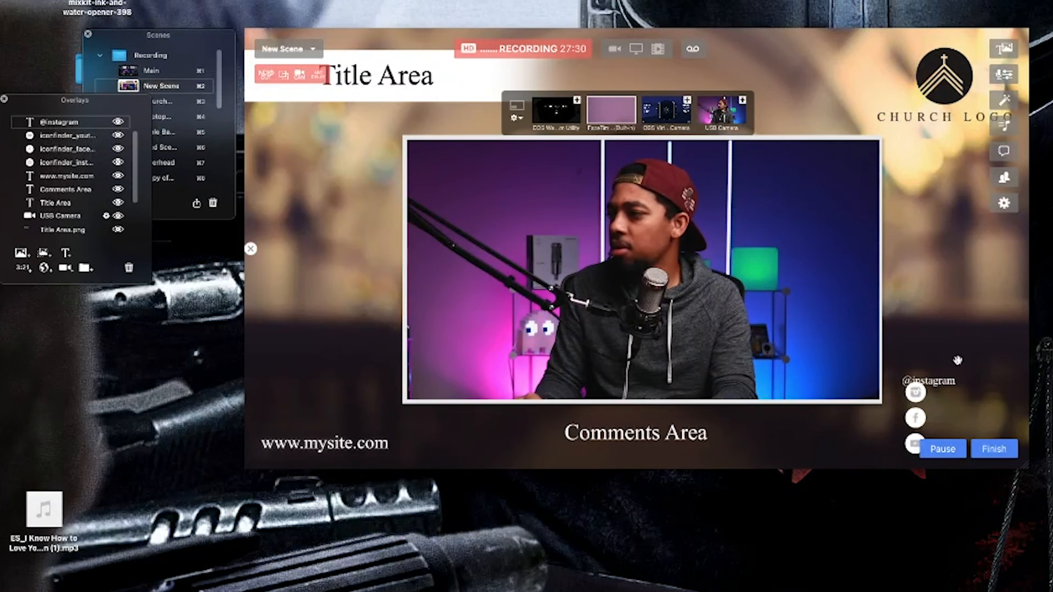
drag(943, 382, 977, 397)
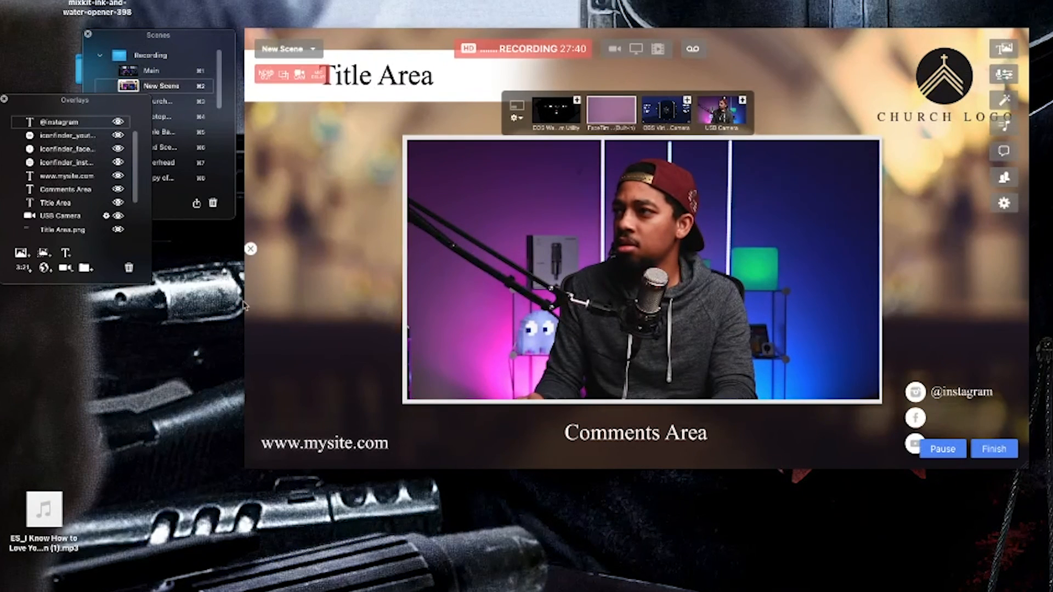
click(66, 254)
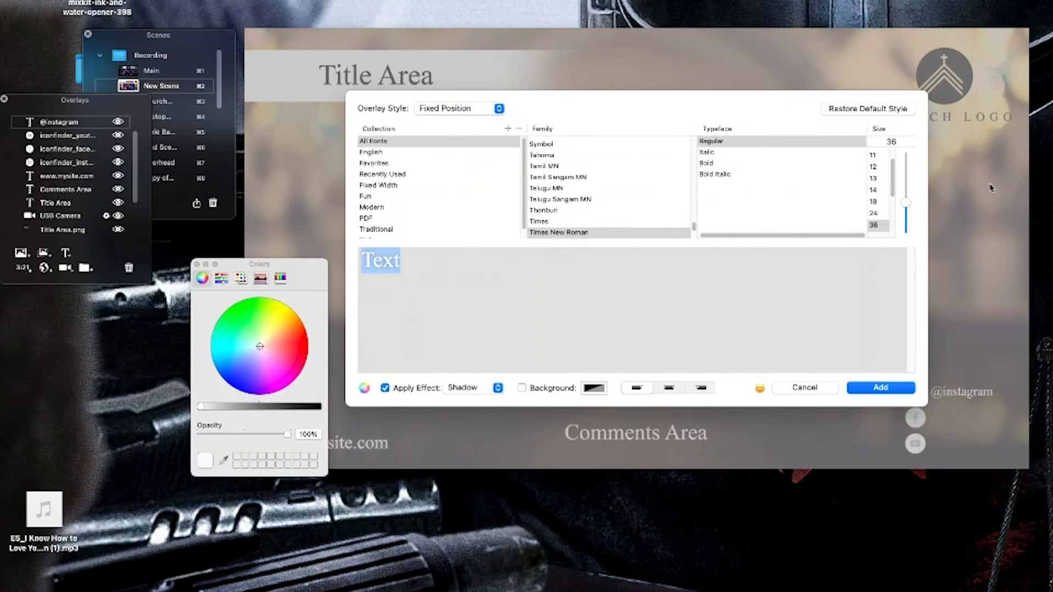
text(2)
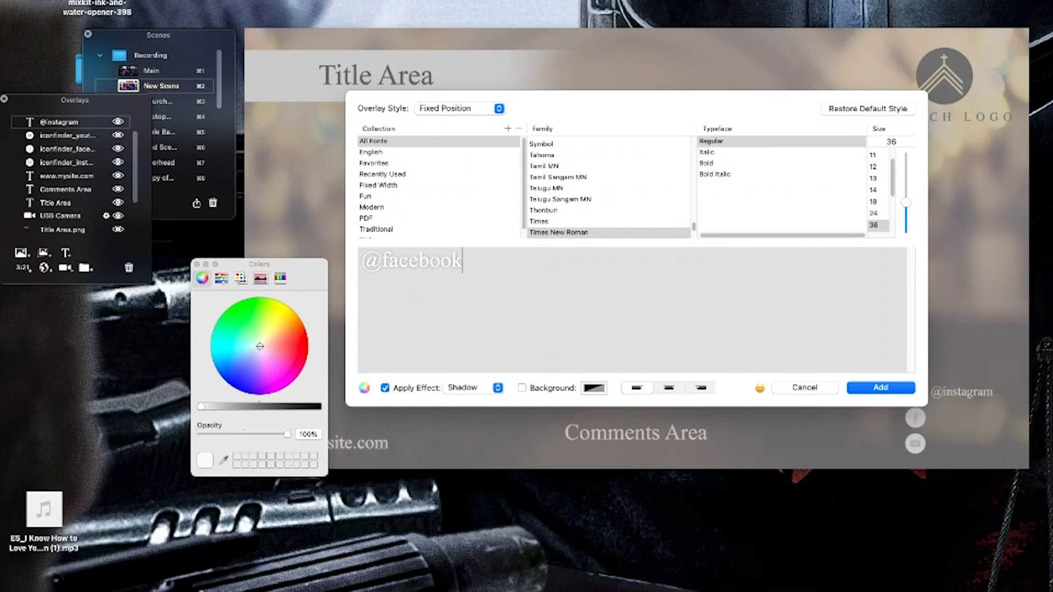
click(864, 388)
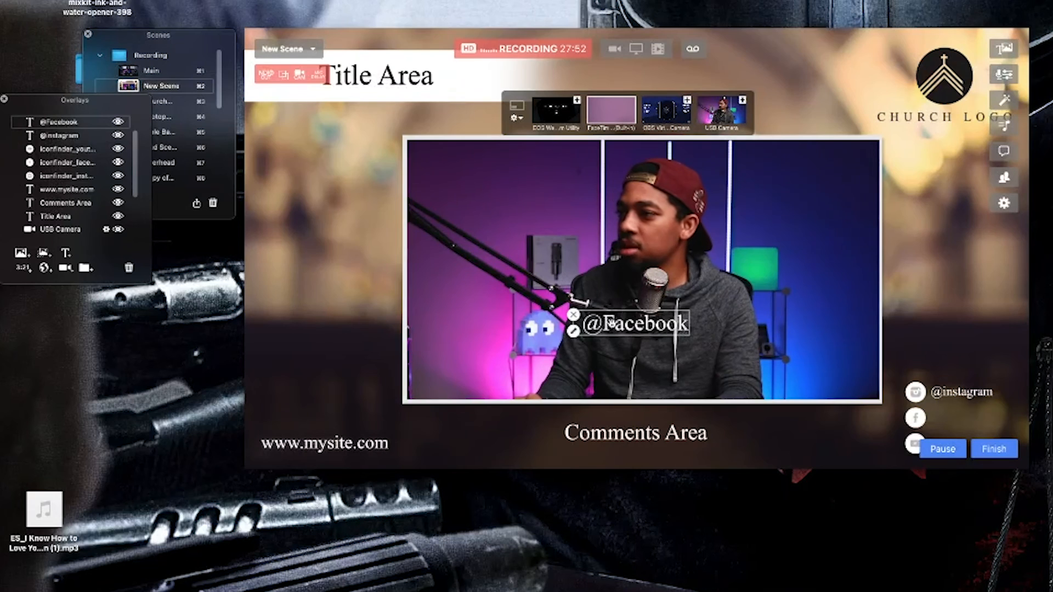
click(573, 332)
drag(386, 264, 386, 263)
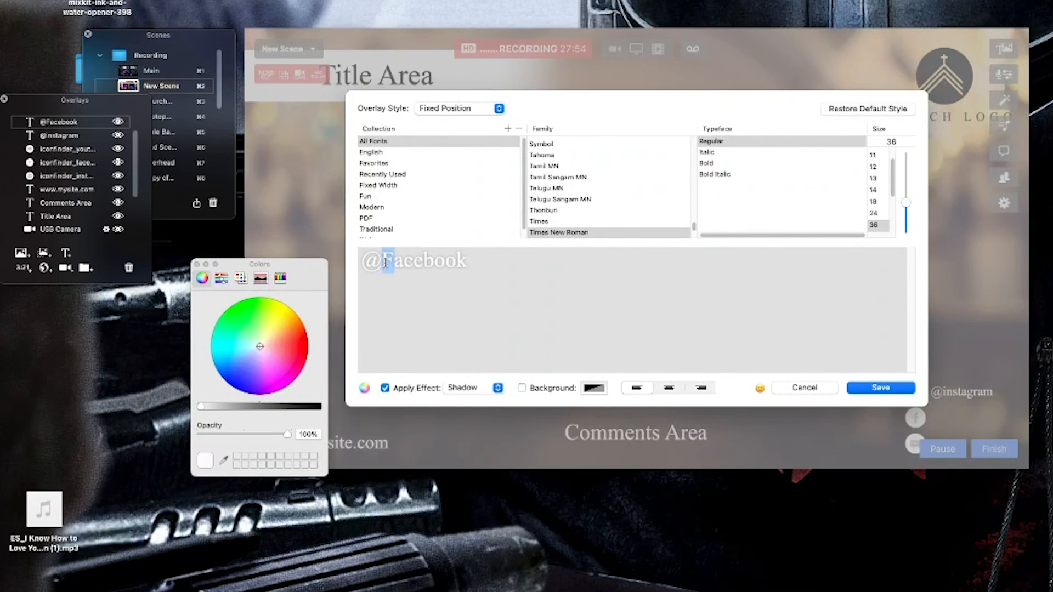
text(f)
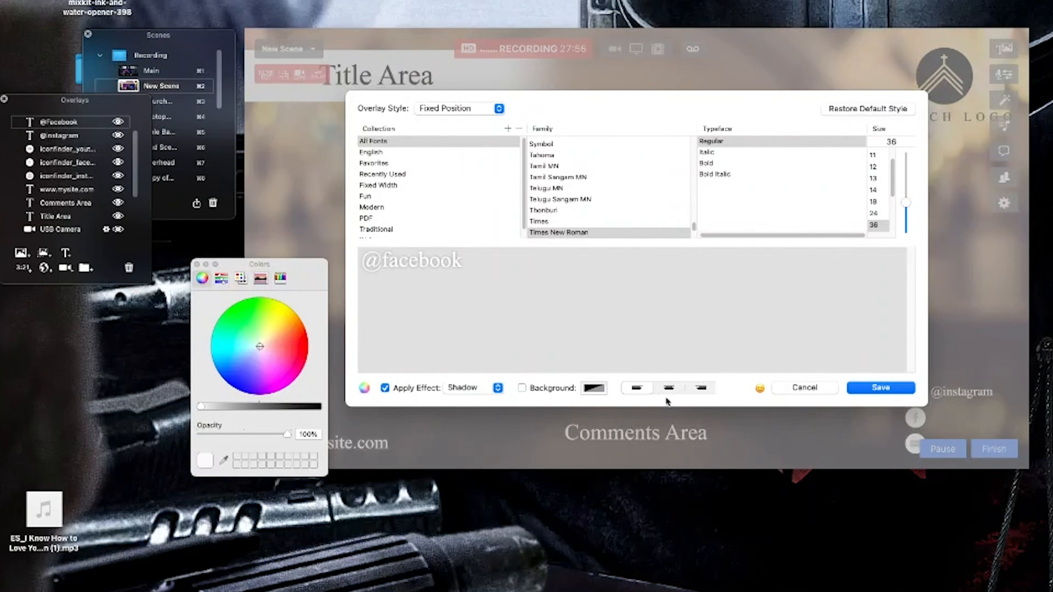
click(881, 388)
drag(658, 322, 993, 418)
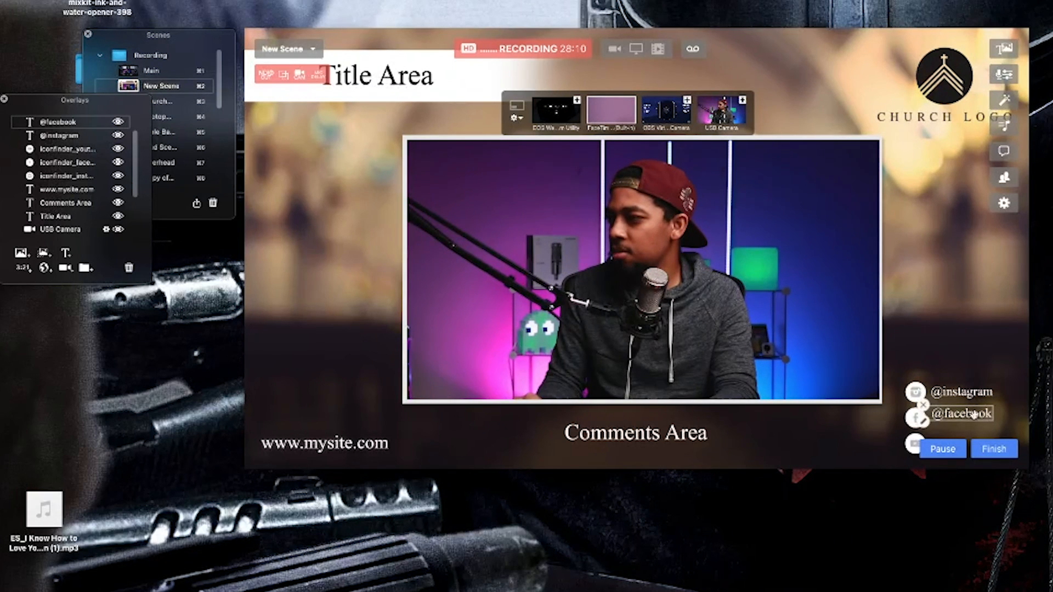
drag(975, 417, 976, 419)
click(826, 421)
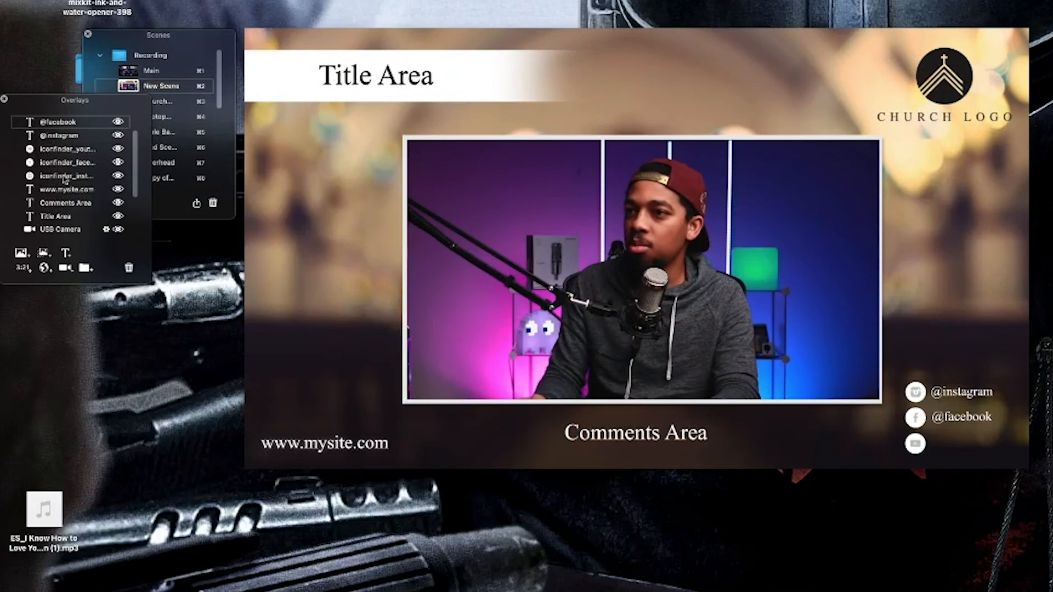
Add a white "youtube" text overlay in lowercase with no effect, rejecting the suggested capitalization
click(65, 253)
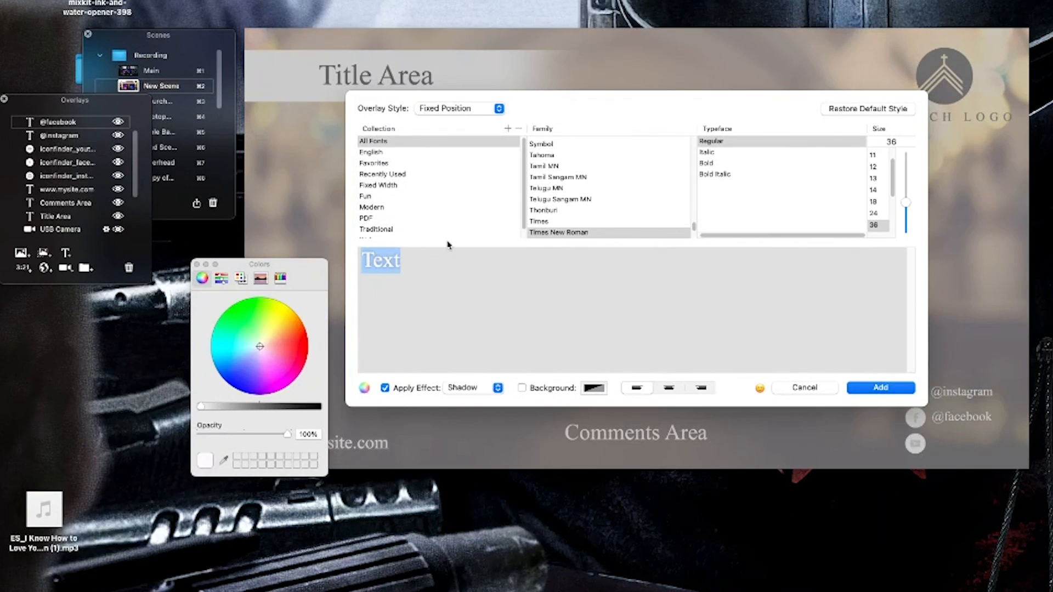
key(BackSpace)
text(@)
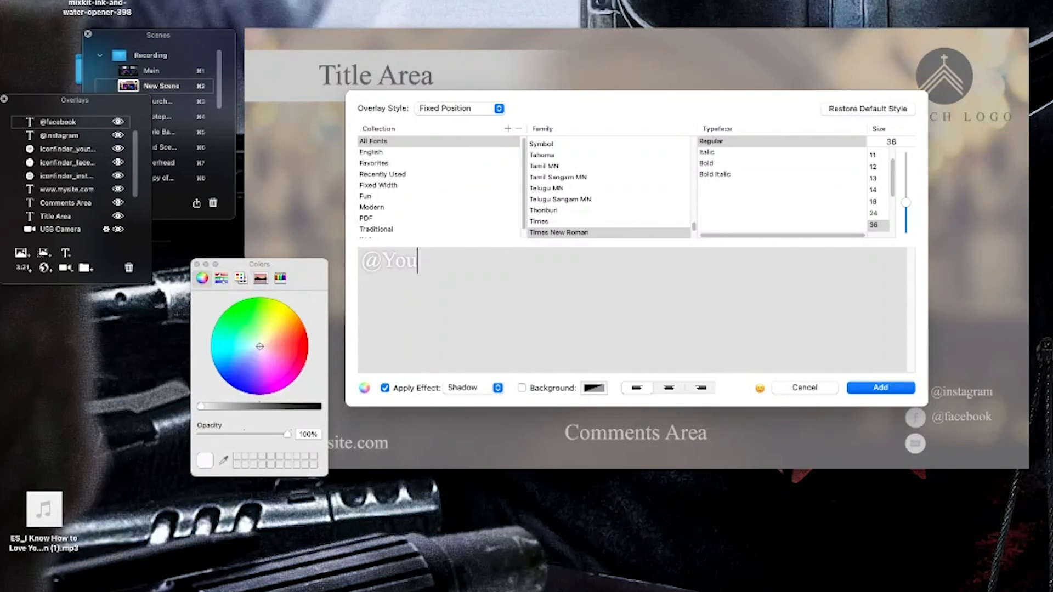
key(BackSpace)
text(youtube)
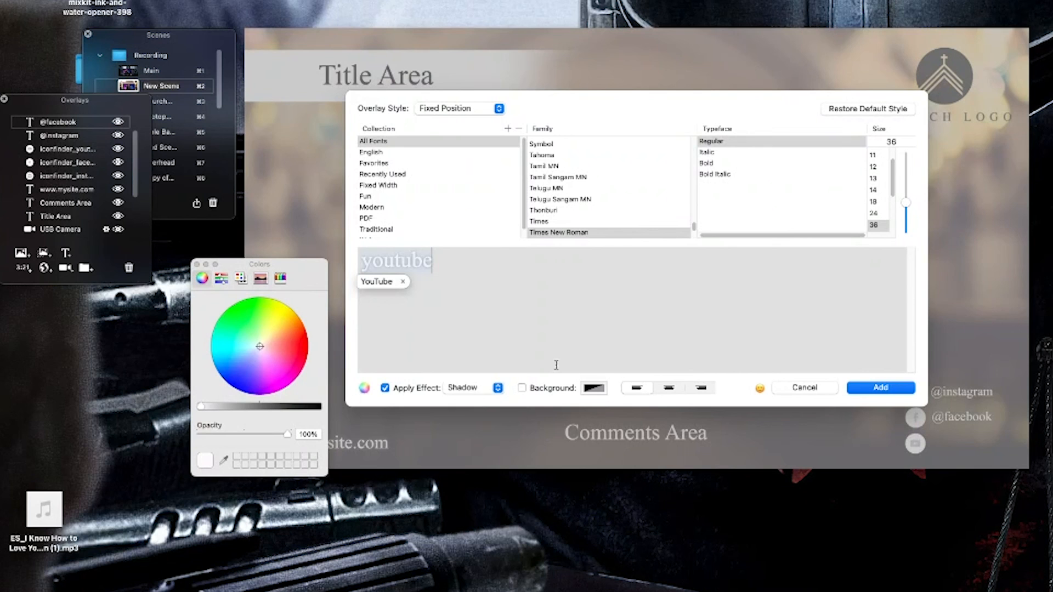
click(404, 281)
click(406, 389)
click(862, 392)
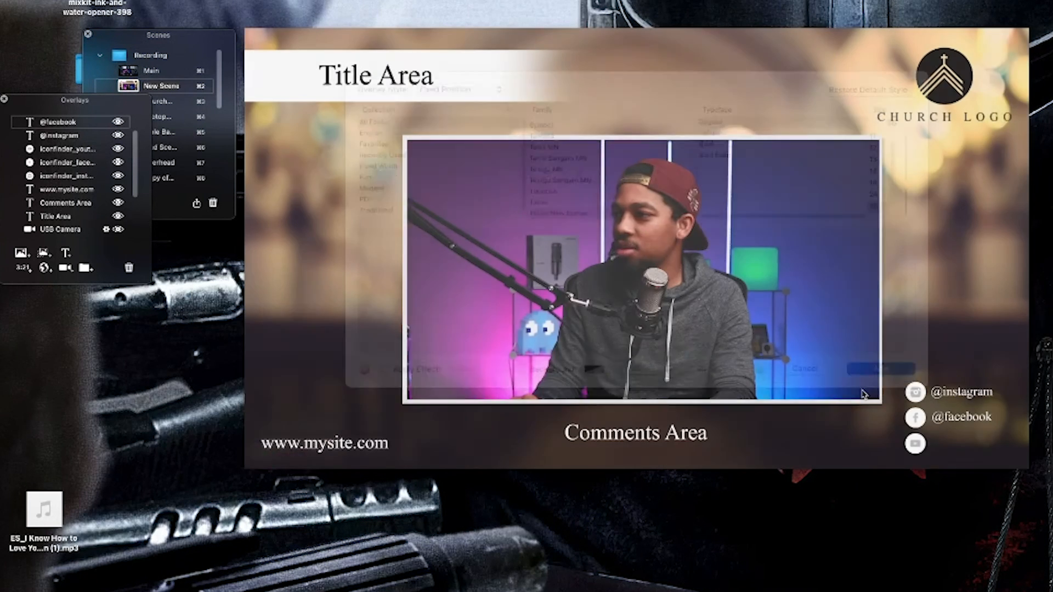
drag(651, 324, 664, 328)
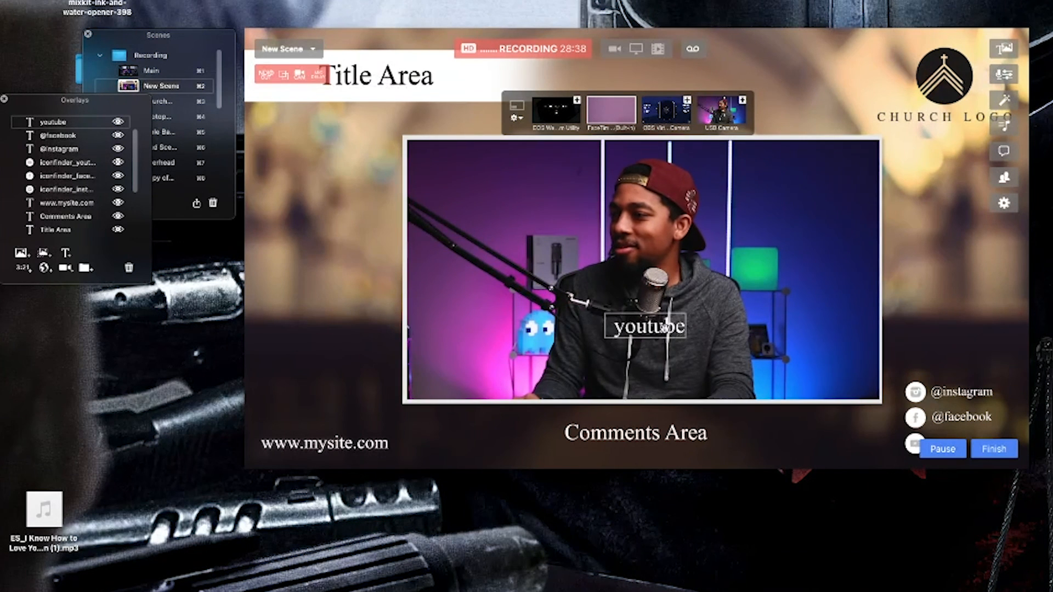
click(604, 334)
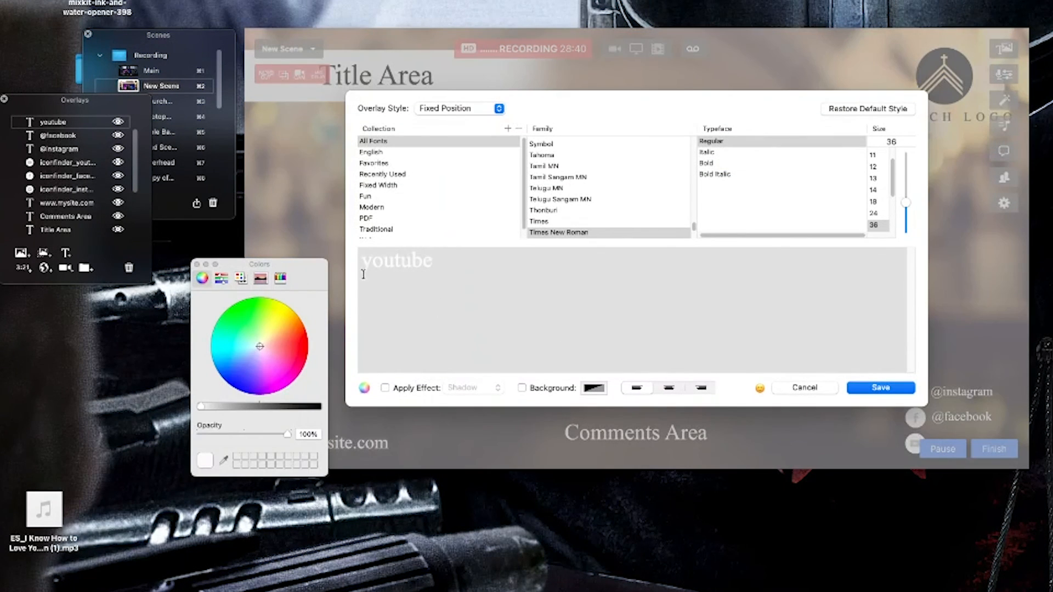
text(@)
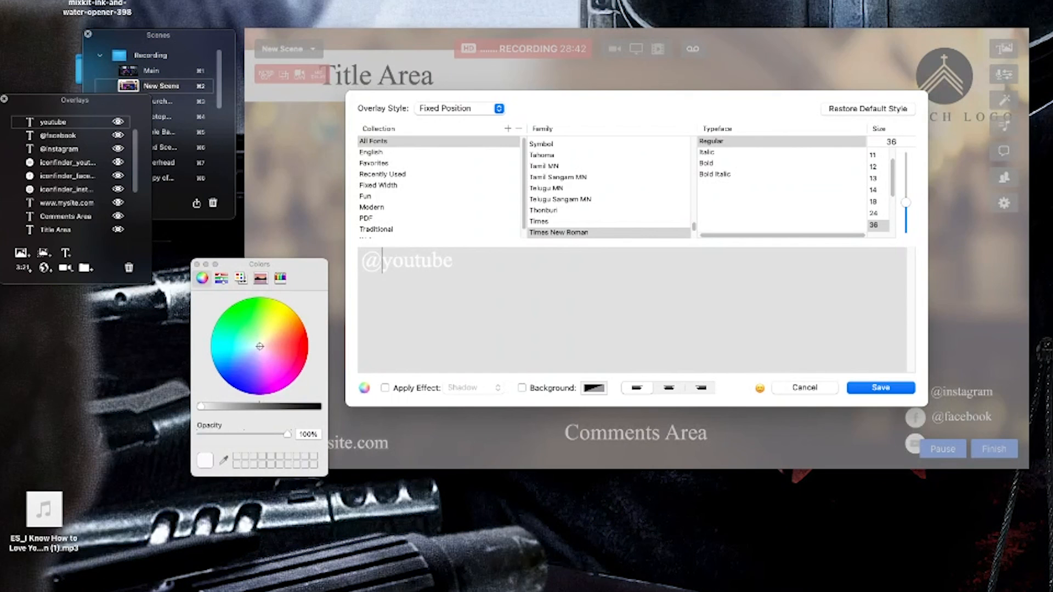
click(862, 386)
drag(817, 388, 989, 439)
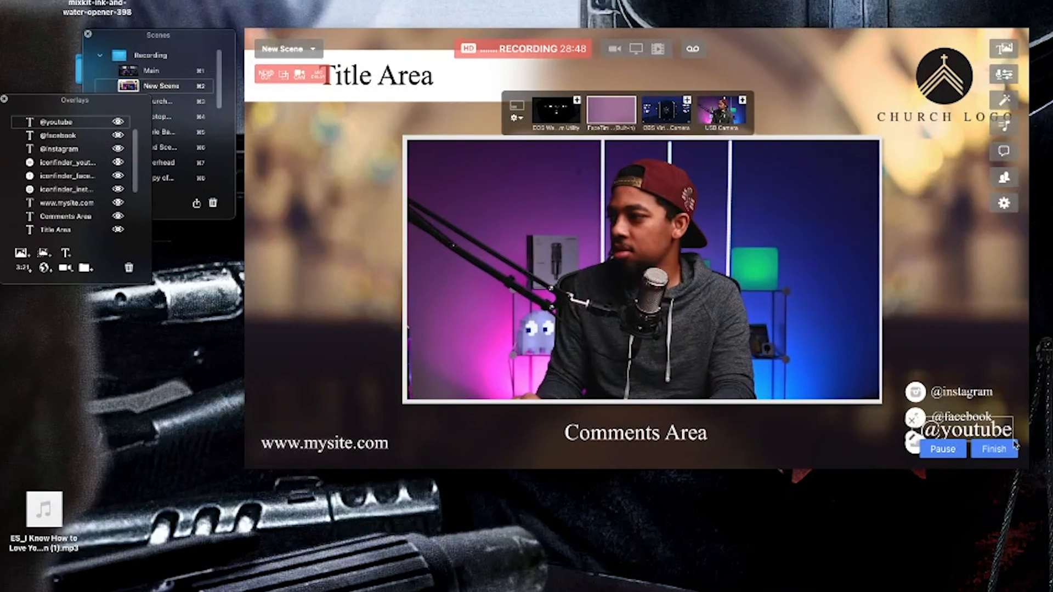
drag(1015, 445, 973, 447)
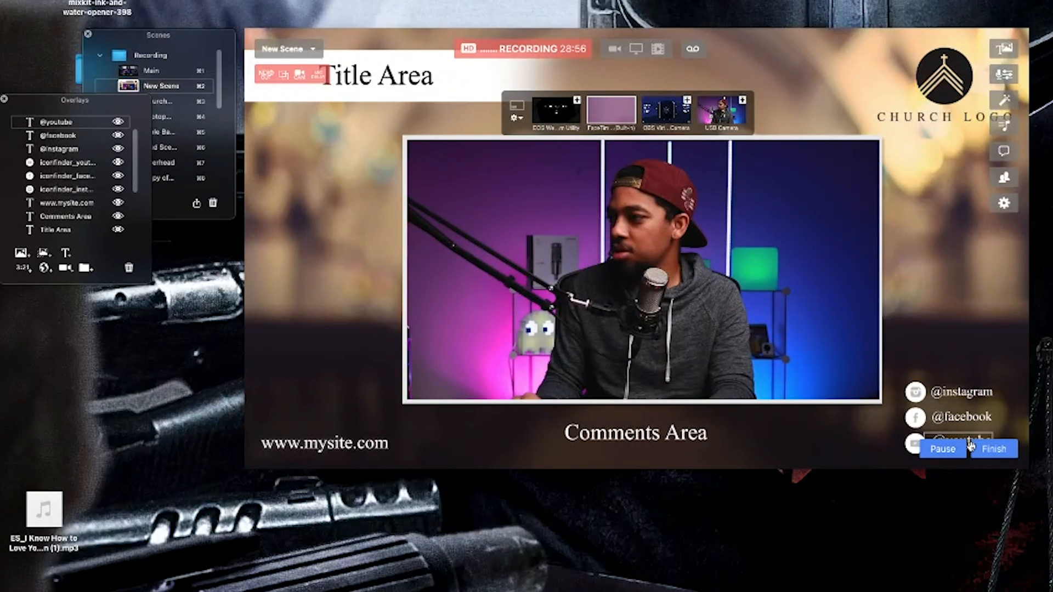
click(843, 447)
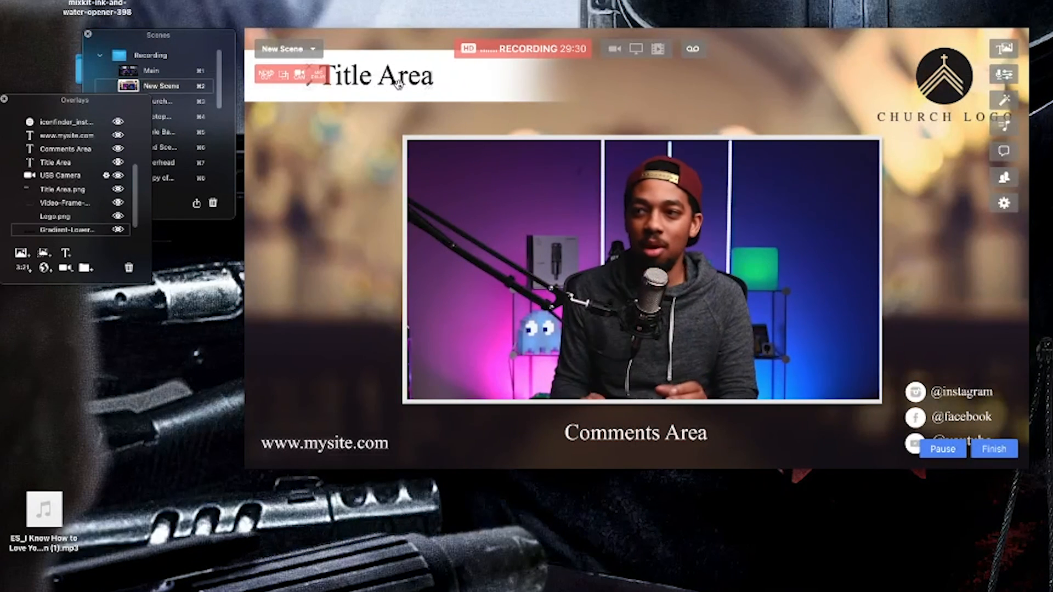
mouse_move(483, 70)
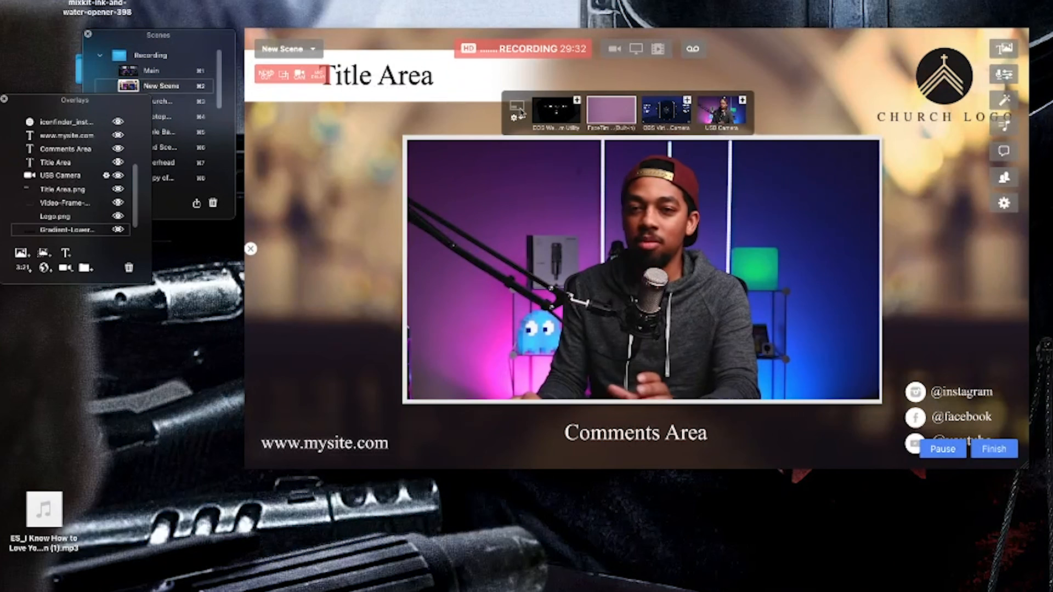